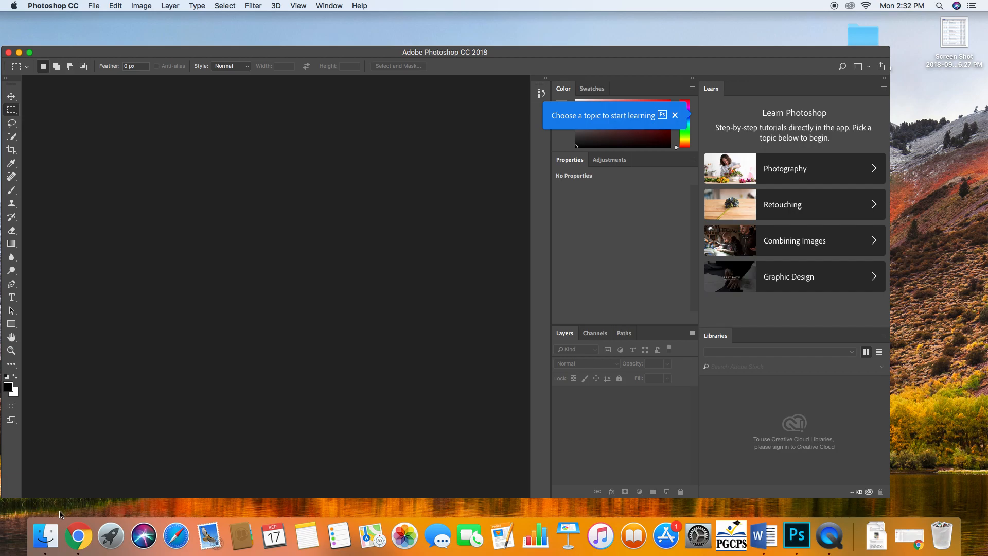
Step: Launch Adobe Photoshop CC 2018 from its folder among the Mac's installed applications
click(50, 528)
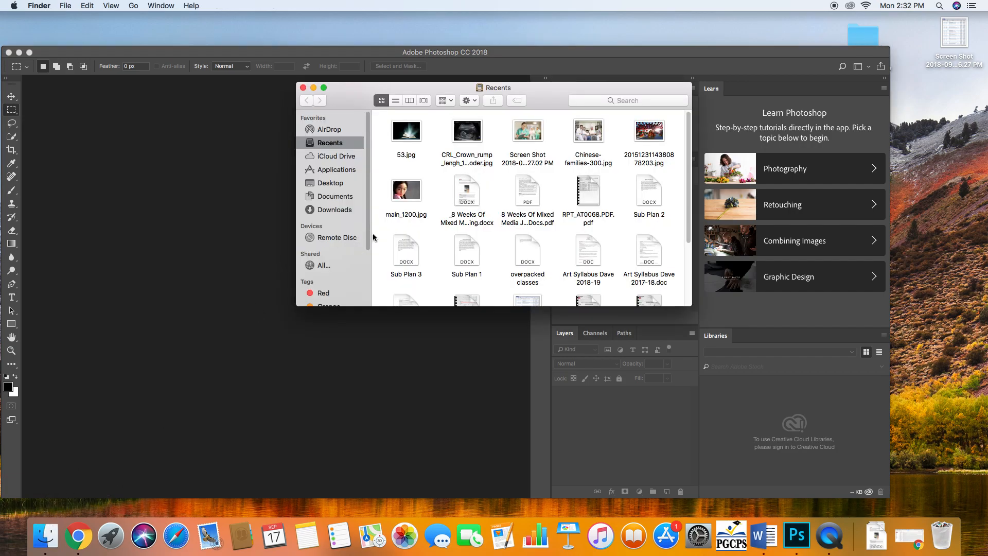
click(339, 172)
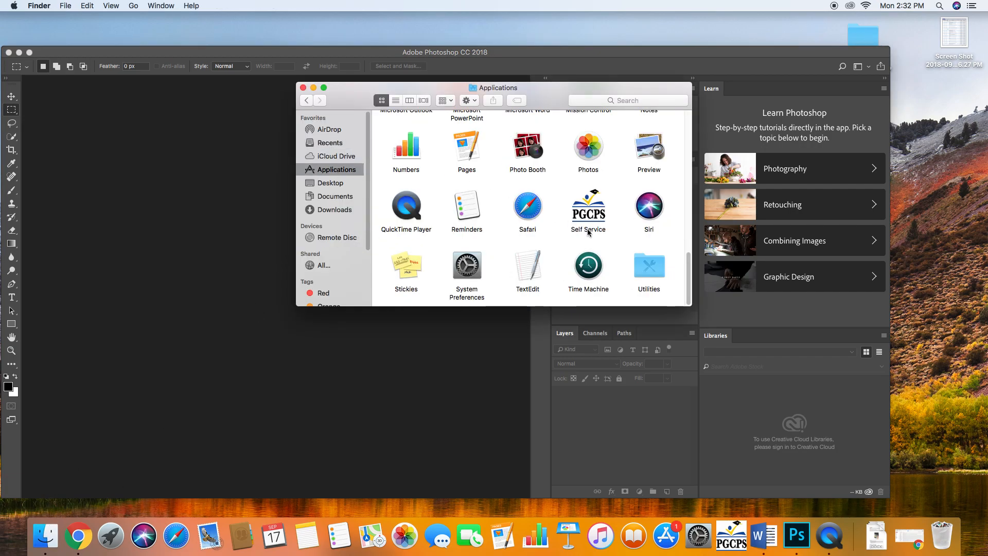
scroll(586, 230, up, 15)
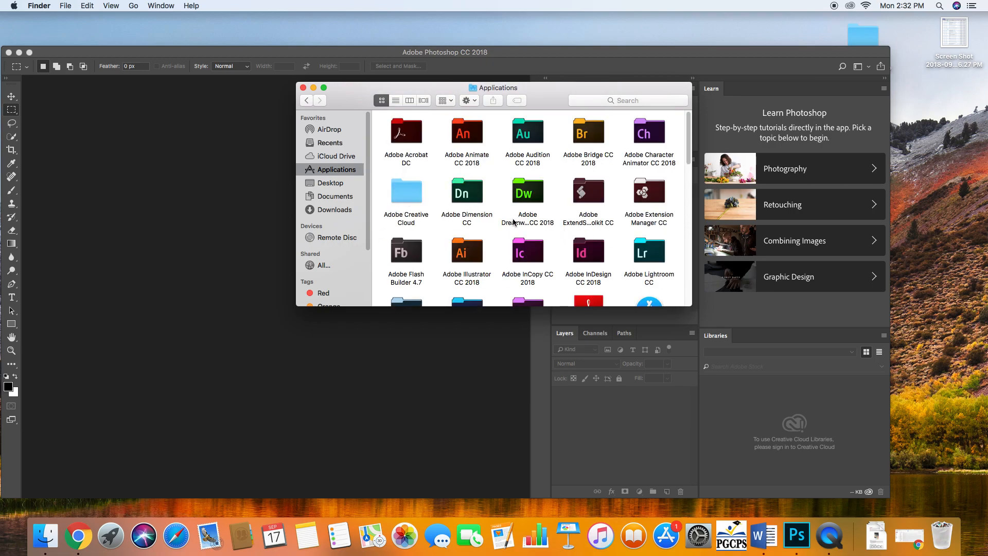
scroll(517, 223, down, 2)
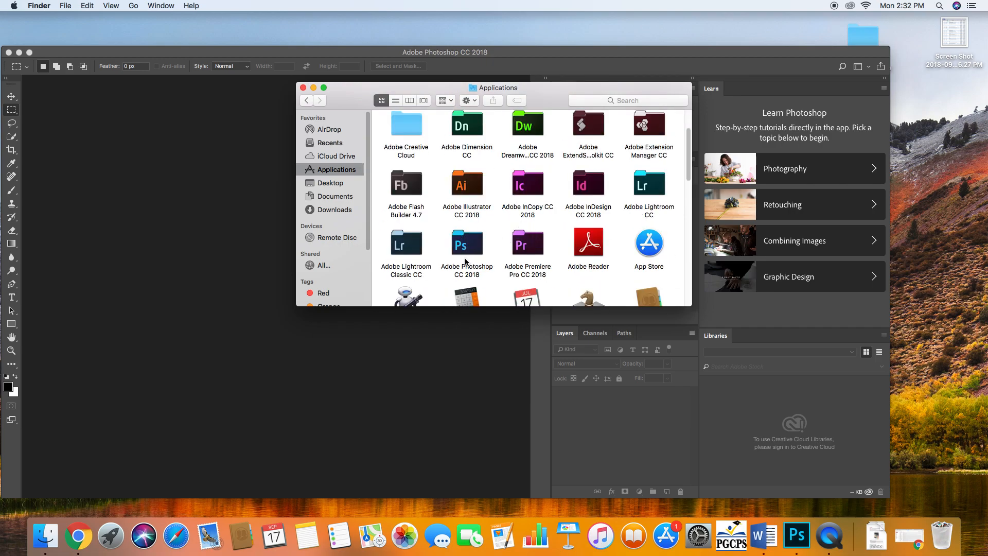
double_click(479, 267)
click(413, 145)
double_click(413, 144)
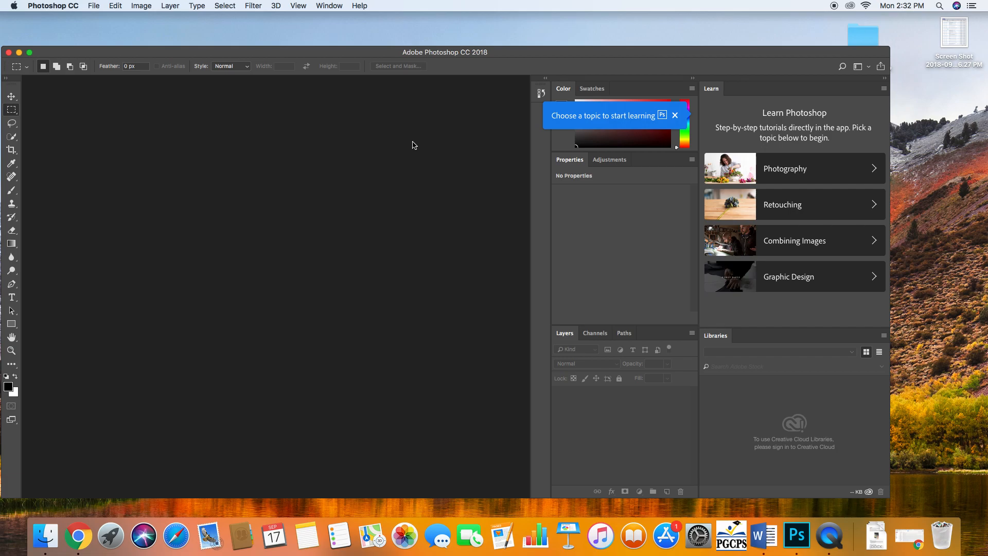
Step: Move the Photoshop window up near the menu bar and enlarge it to fit above the Dock
drag(423, 56, 431, 35)
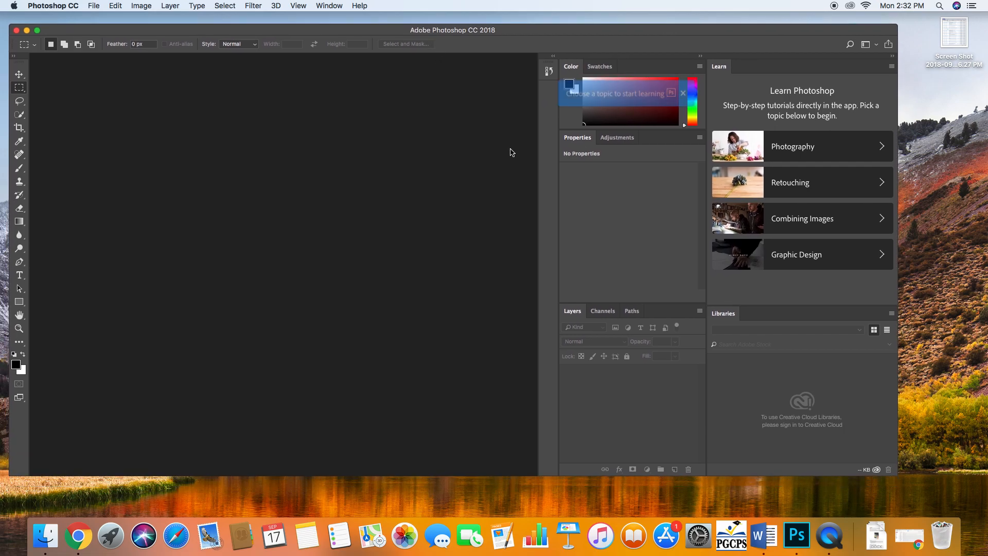
drag(899, 477, 912, 511)
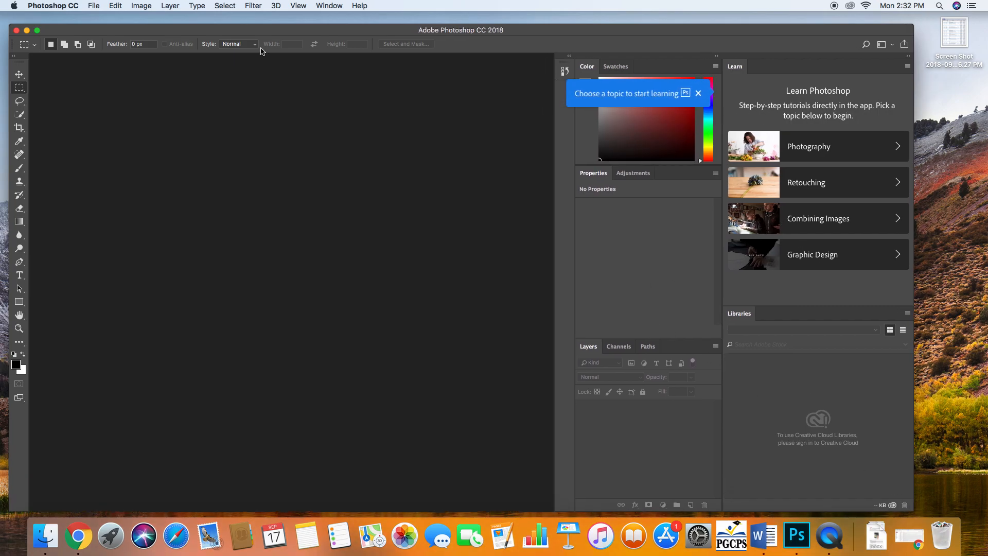
drag(250, 34, 252, 31)
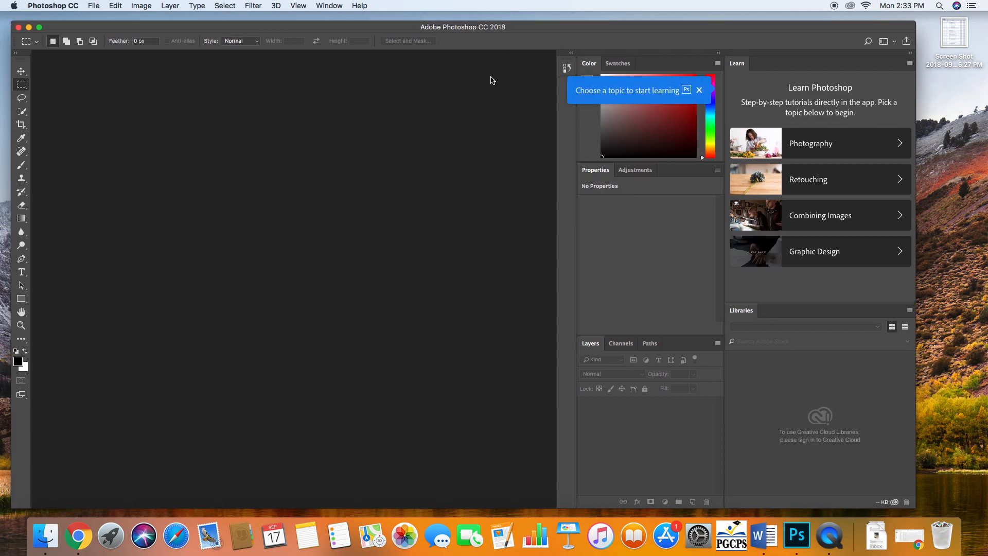
Step: Switch to the photo-editing workspace that shows the Histogram, Navigator, Libraries, Adjustments and Layers panels
click(332, 6)
mouse_move(340, 28)
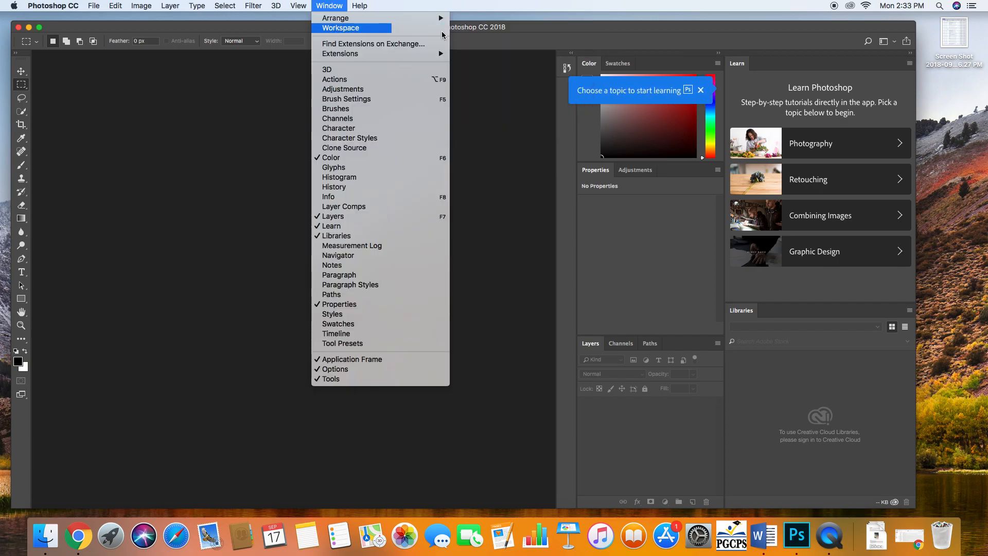
click(482, 77)
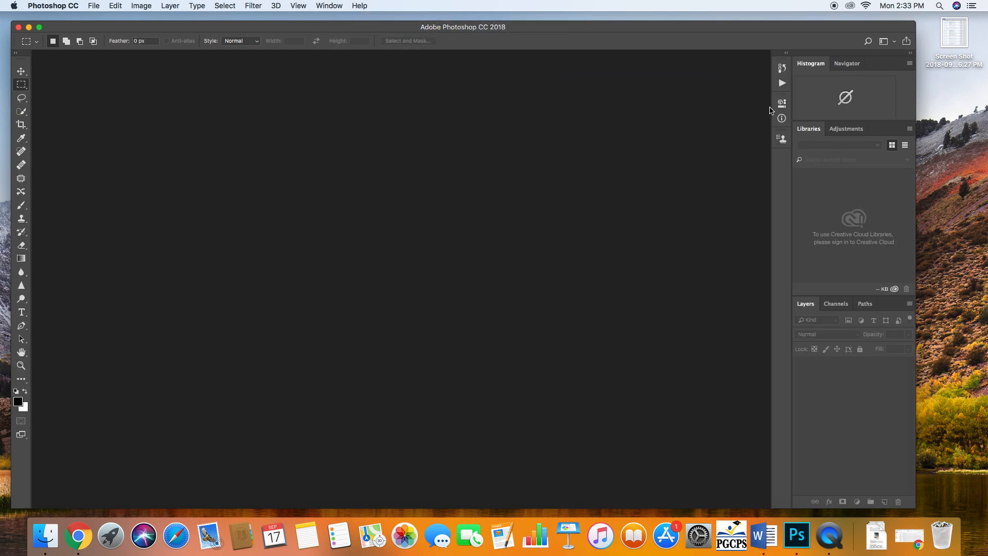
Step: Look through the collapsed panels from History to Clone Source, leaving History expanded, and show the Adjustments panel
click(783, 71)
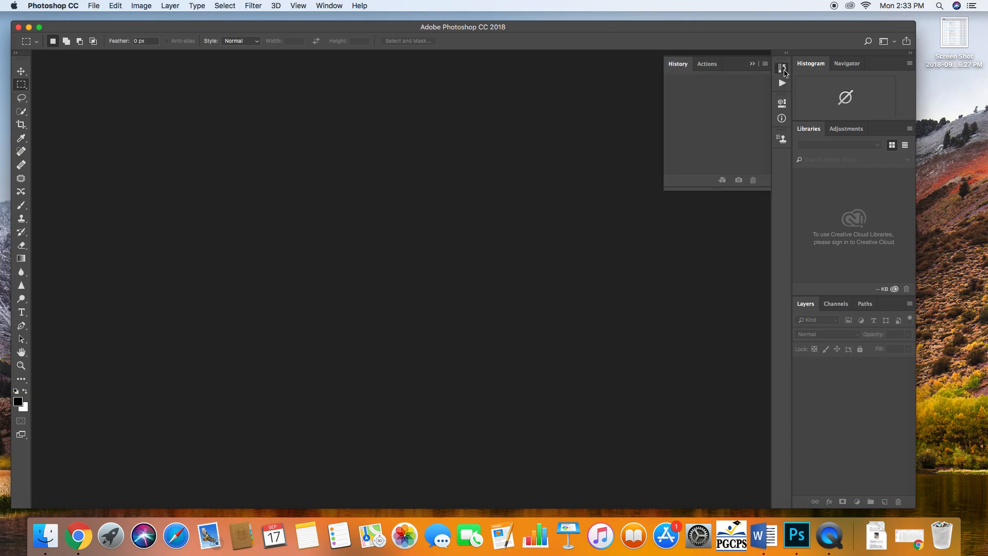
click(782, 86)
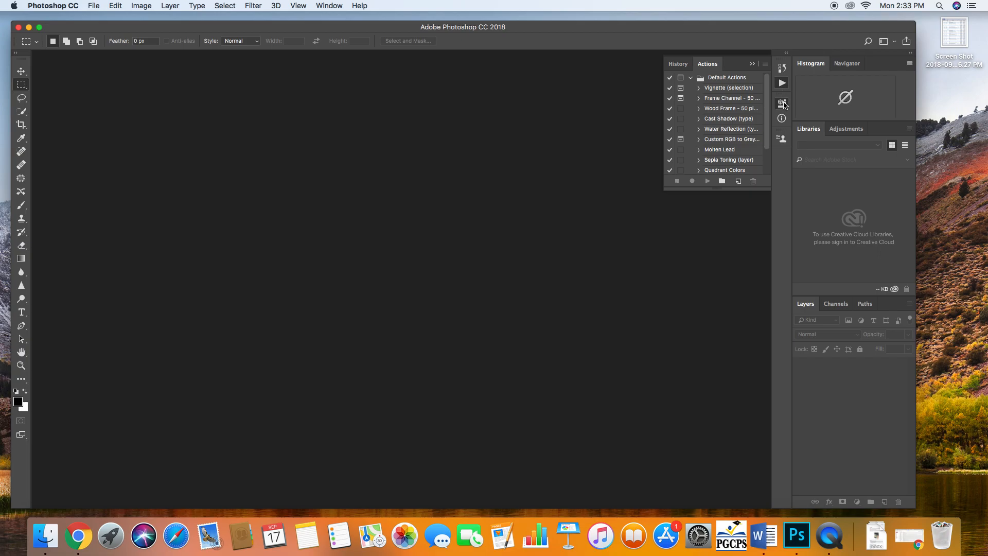
click(783, 103)
click(782, 119)
click(781, 139)
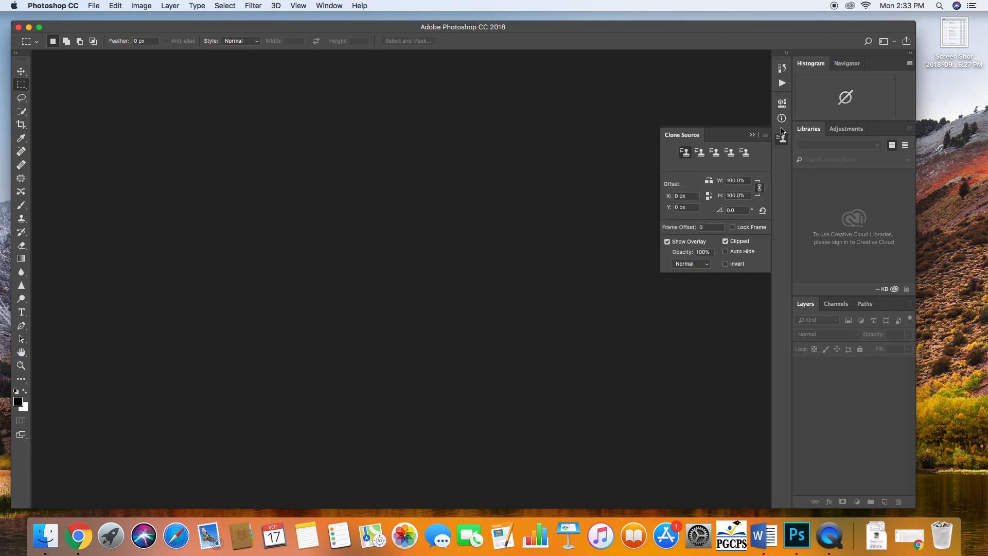
click(783, 69)
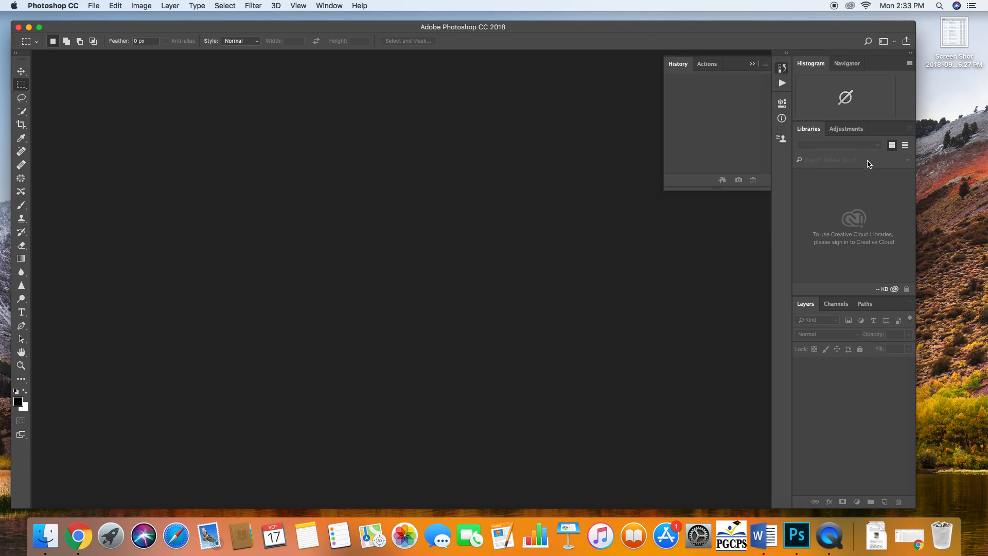
click(848, 130)
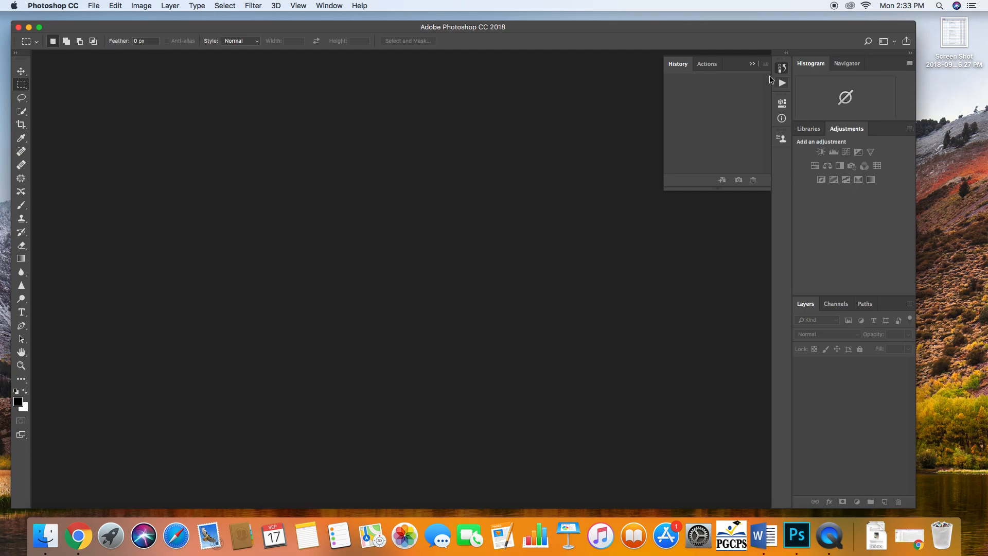
Step: View the contents of the Downloads folder in Finder and close its window
drag(719, 33, 671, 30)
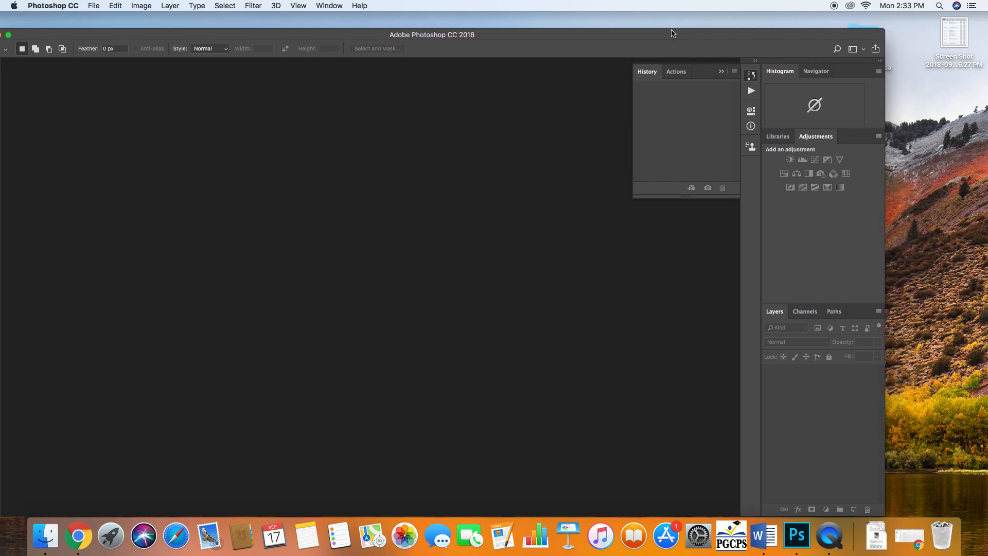
click(885, 544)
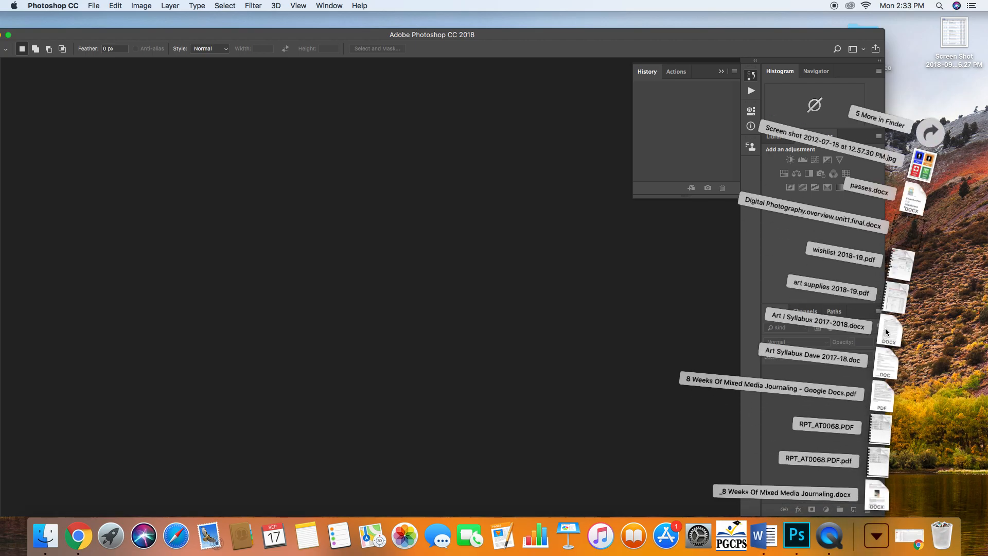
click(880, 544)
click(880, 540)
click(930, 134)
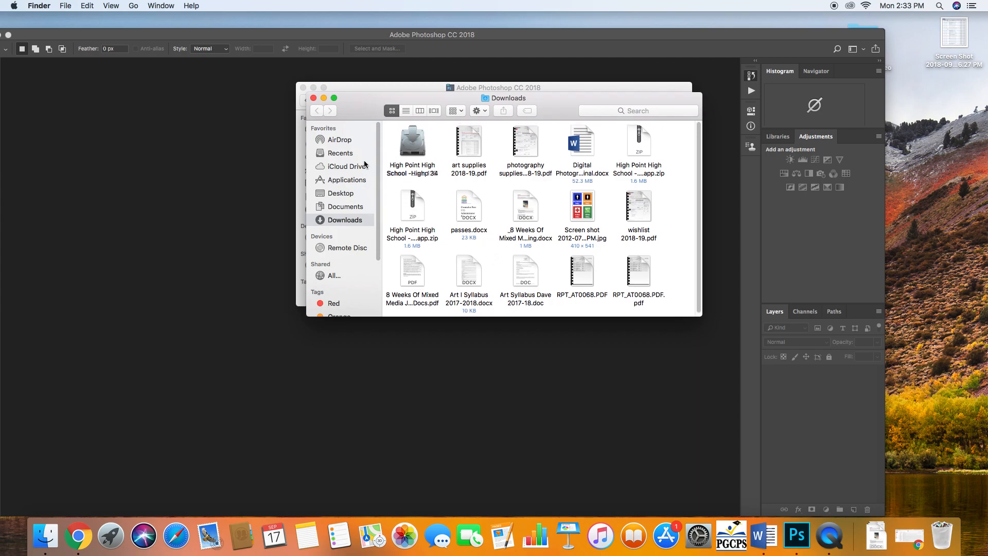
click(314, 98)
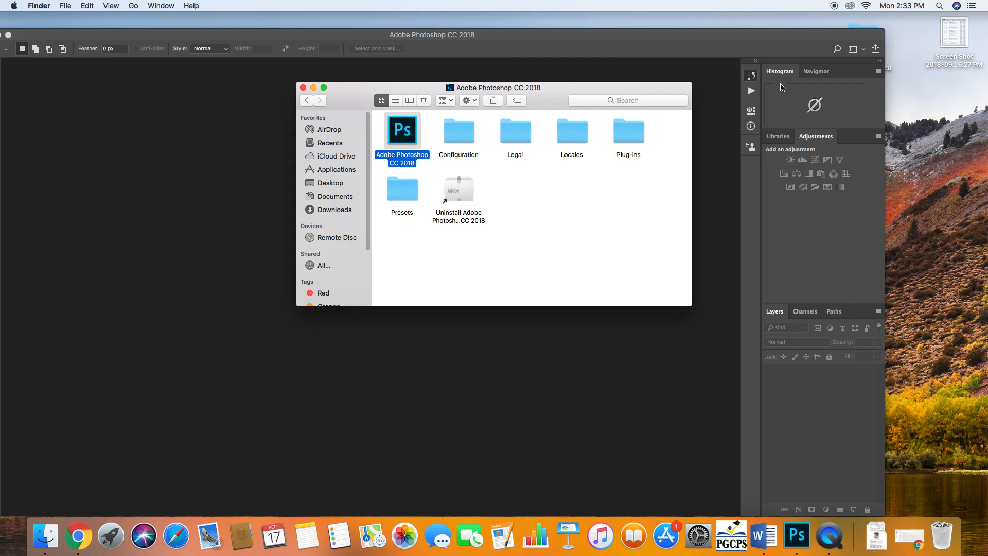
Step: Uncover the desktop folder "slo mini projectdemo video" and rename it with the person's name followed by "2a"
drag(766, 36, 566, 36)
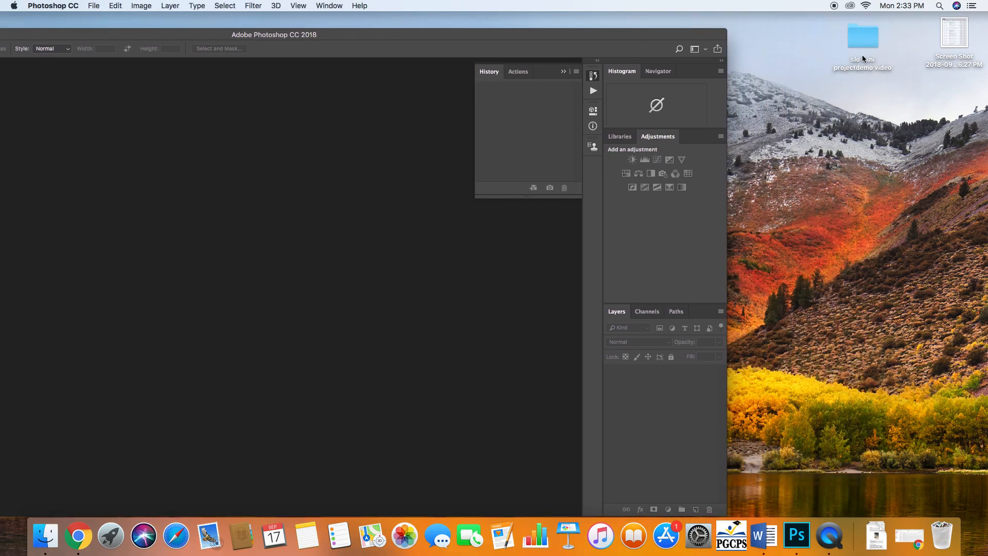
click(862, 67)
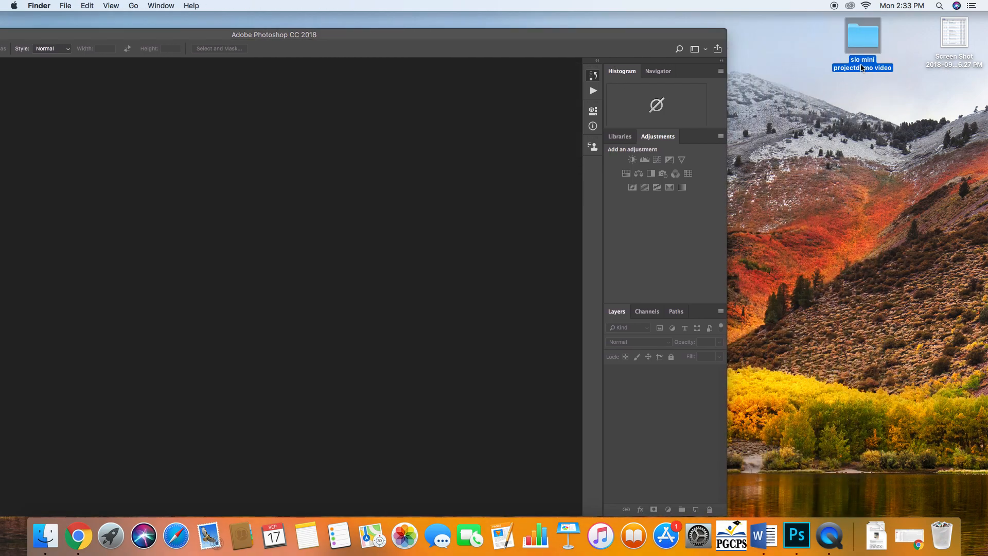
click(862, 67)
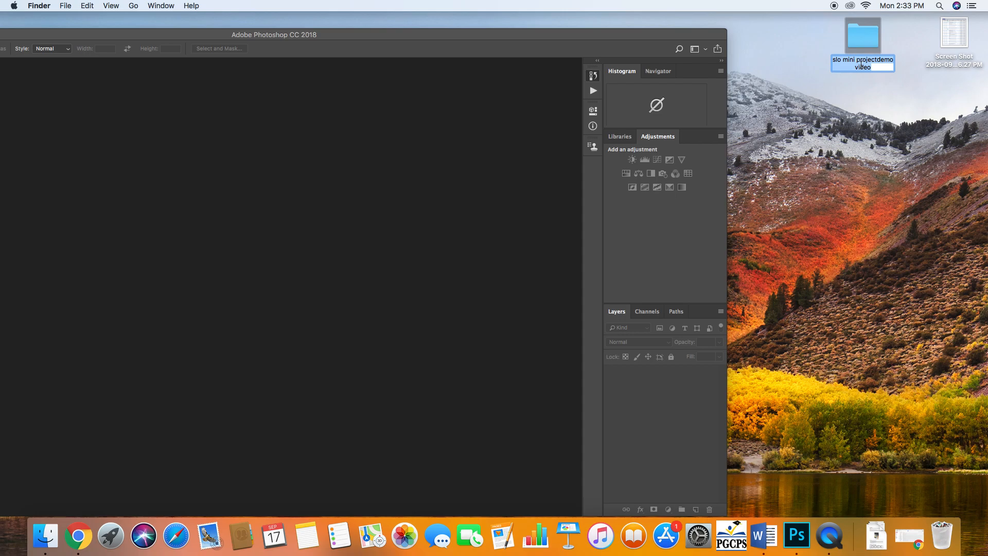
text(mr. wan)
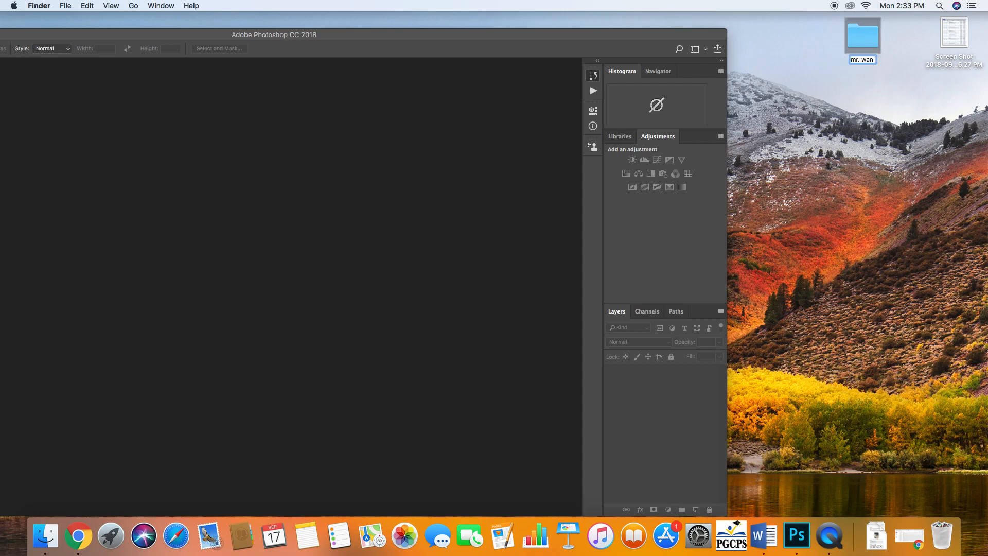
text( 1)
key(BackSpace)
text(2a)
key(Return)
Step: Open the renamed desktop folder and arrange its Finder window over the repositioned Photoshop window, keeping the folder in front
click(588, 45)
drag(594, 39, 781, 41)
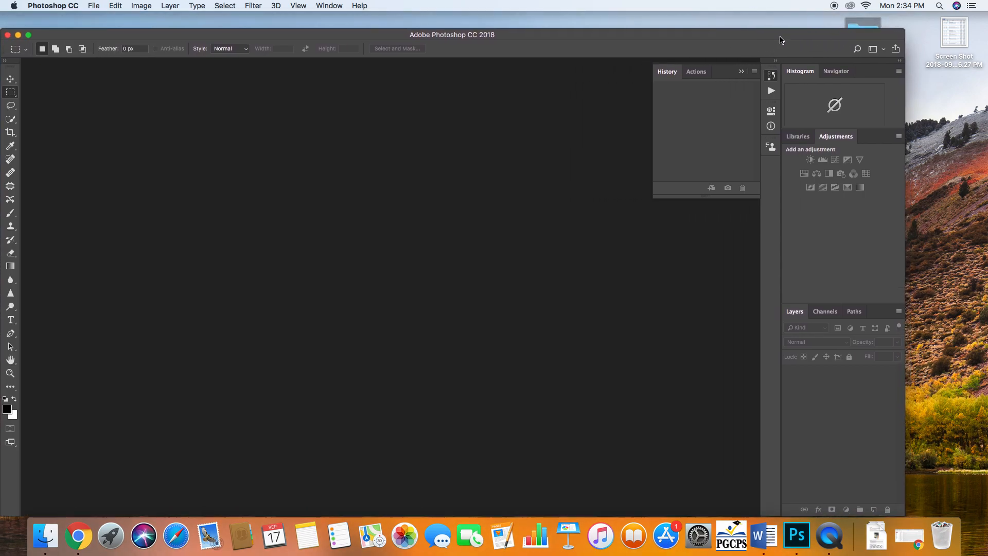
click(852, 29)
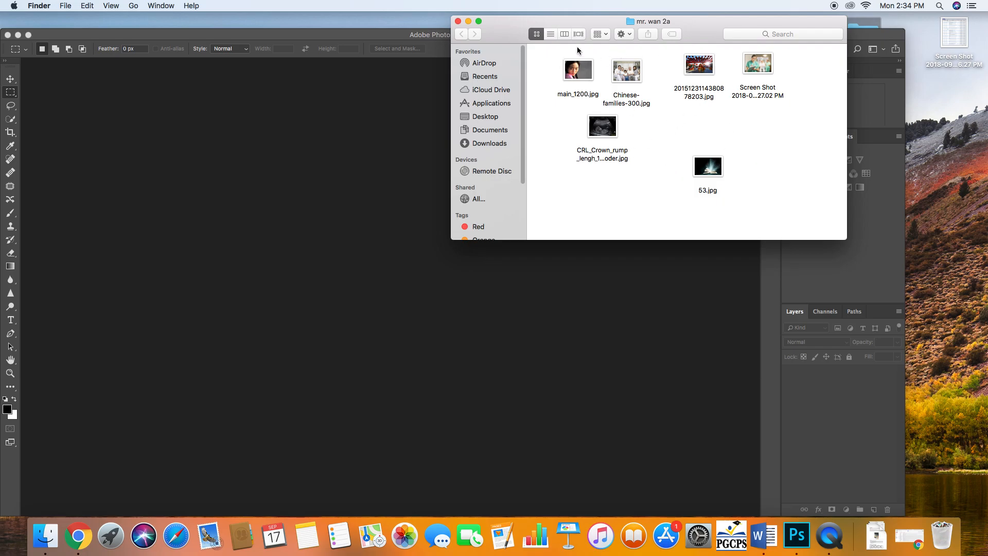
drag(520, 35, 550, 34)
click(484, 37)
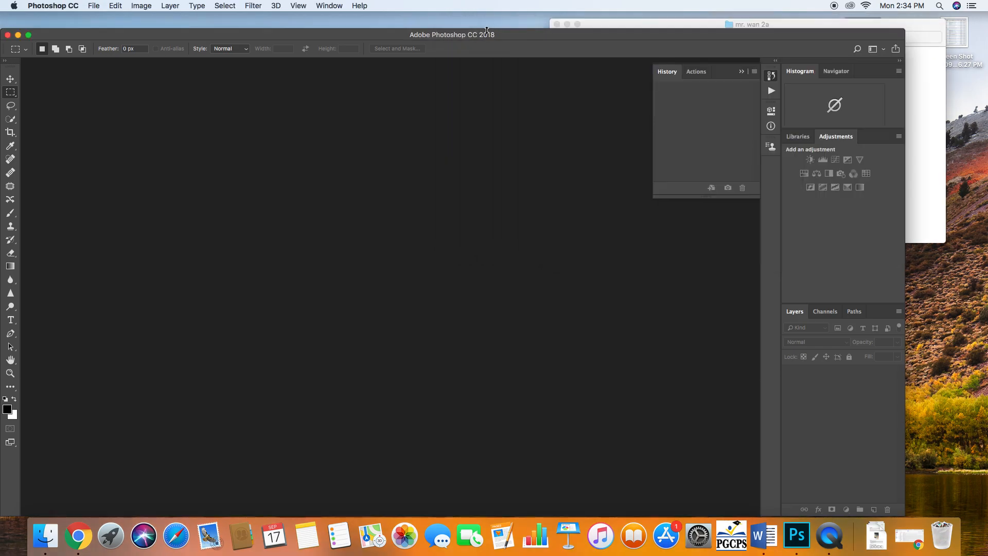
mouse_move(468, 36)
mouse_down()
mouse_move(472, 17)
mouse_move(472, 27)
mouse_up()
click(926, 114)
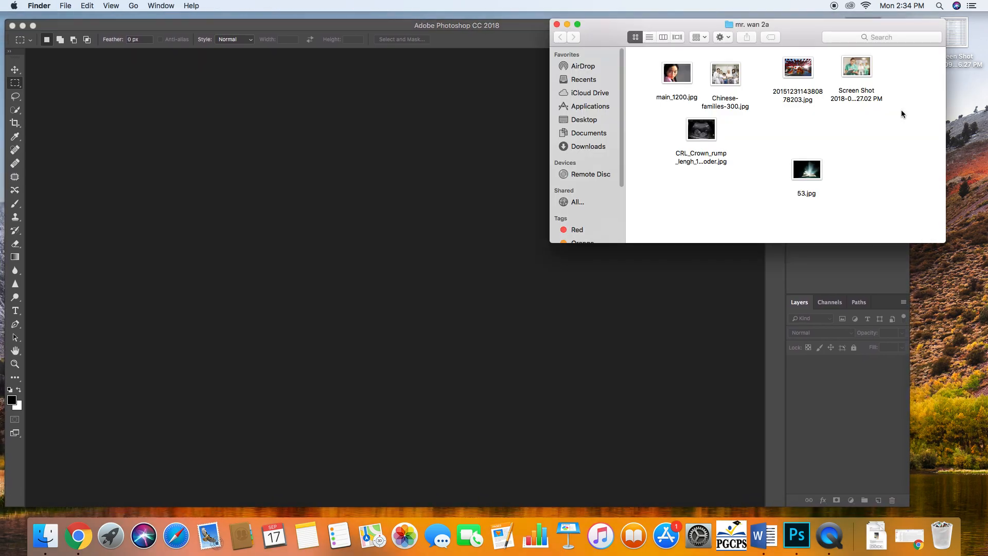
Step: View main_1200.jpg on its own in Preview and close it
double_click(675, 75)
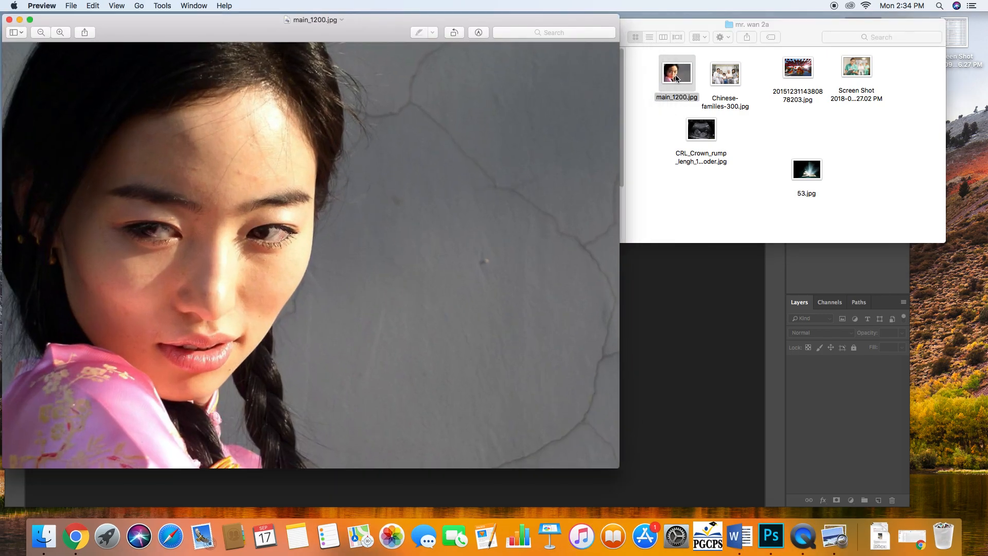
click(10, 20)
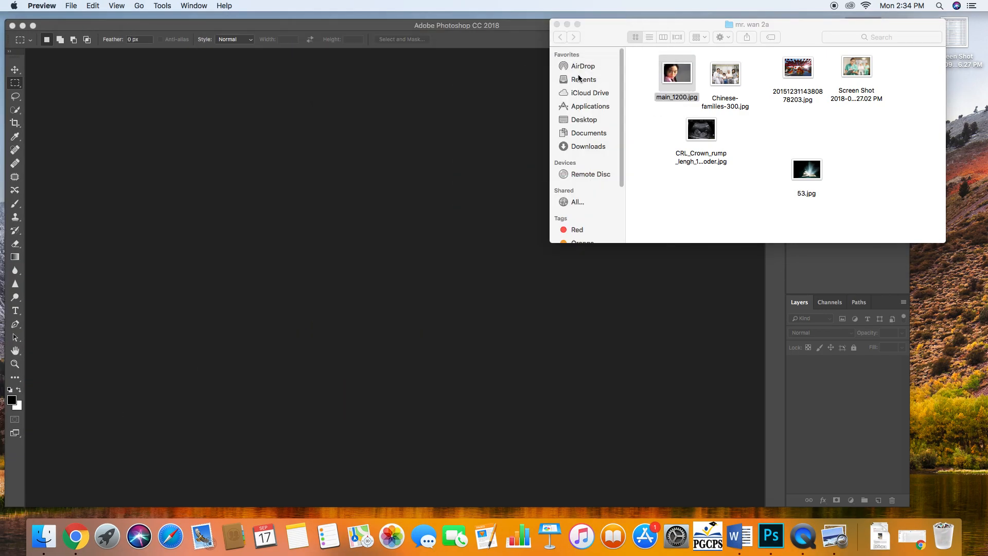
Step: Select all the images in the project folder, view them together in Preview, and close the Preview windows
click(670, 170)
drag(664, 184, 907, 59)
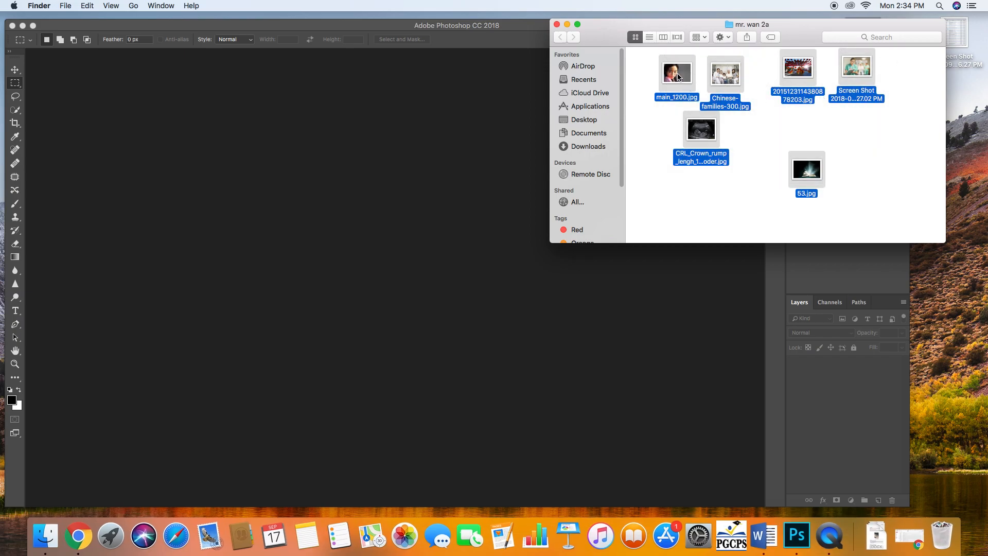
click(902, 150)
drag(908, 200, 640, 47)
double_click(678, 78)
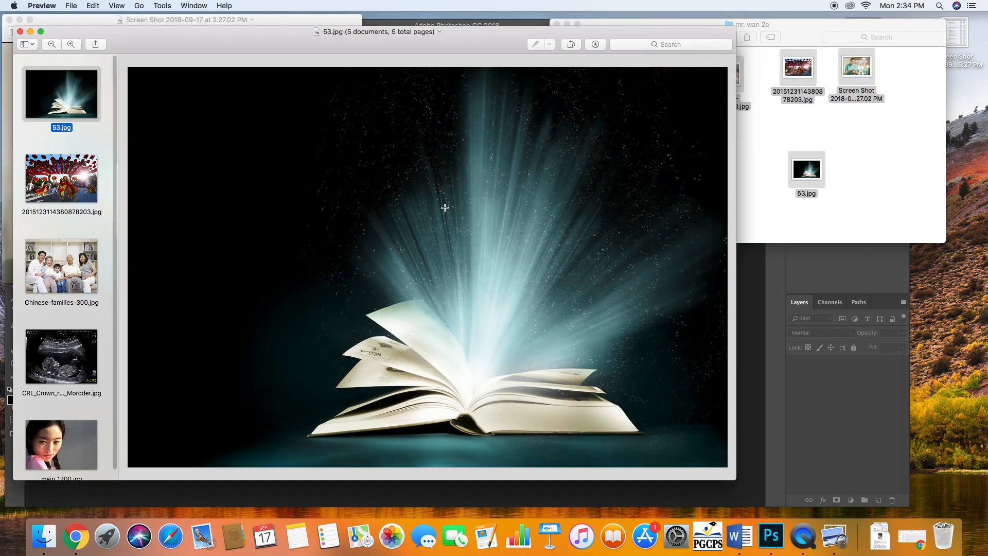
click(9, 20)
click(19, 32)
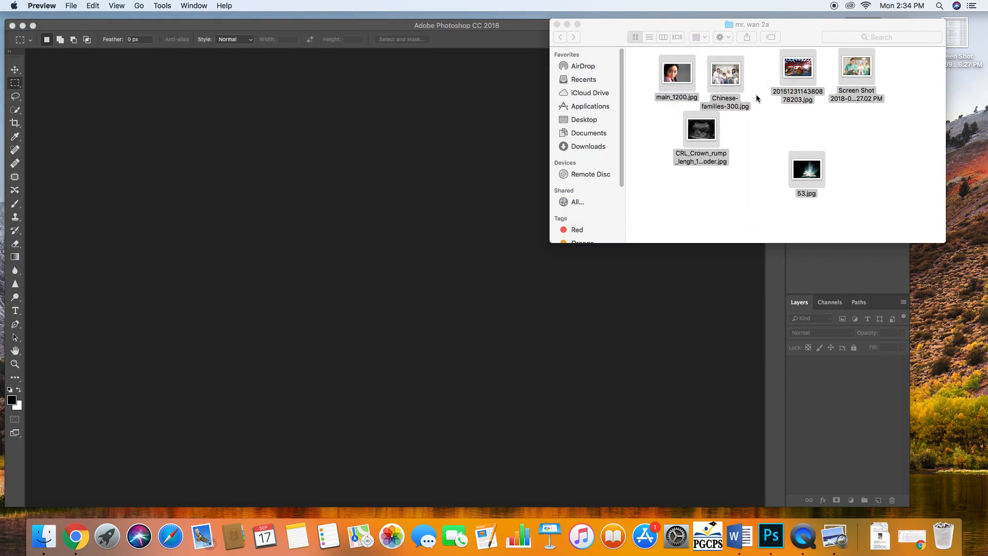
Step: Reopen the selected project images together in Preview and examine them one by one
double_click(801, 75)
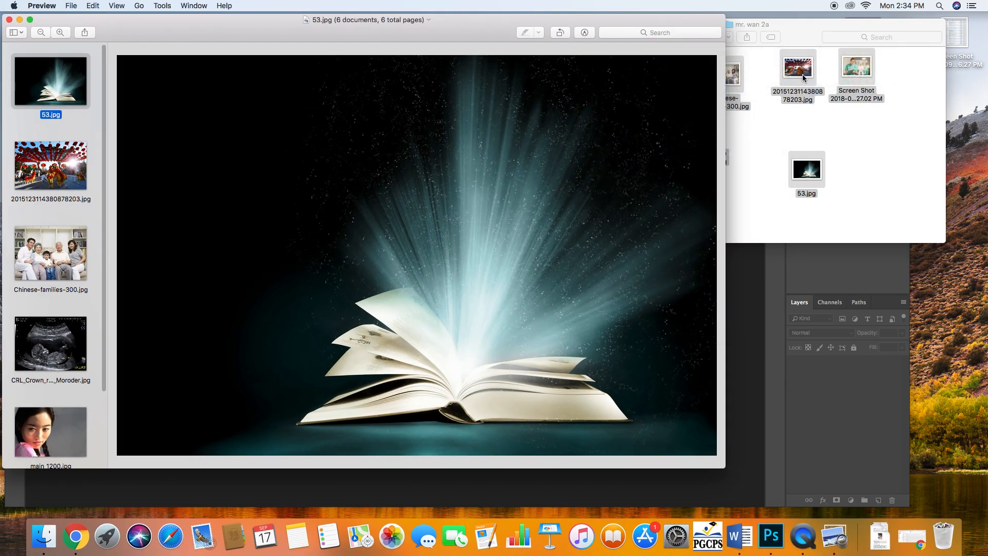
click(48, 167)
key(Up)
key(Down)
key(Down)
key(Down)
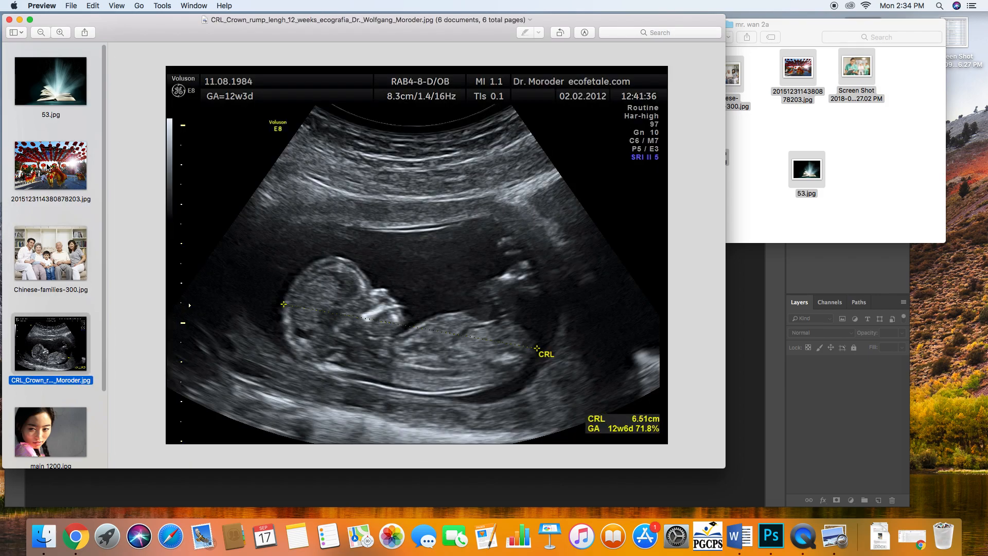
key(Down)
key(Down)
key(Up)
key(Up)
key(Up)
key(Up)
key(Up)
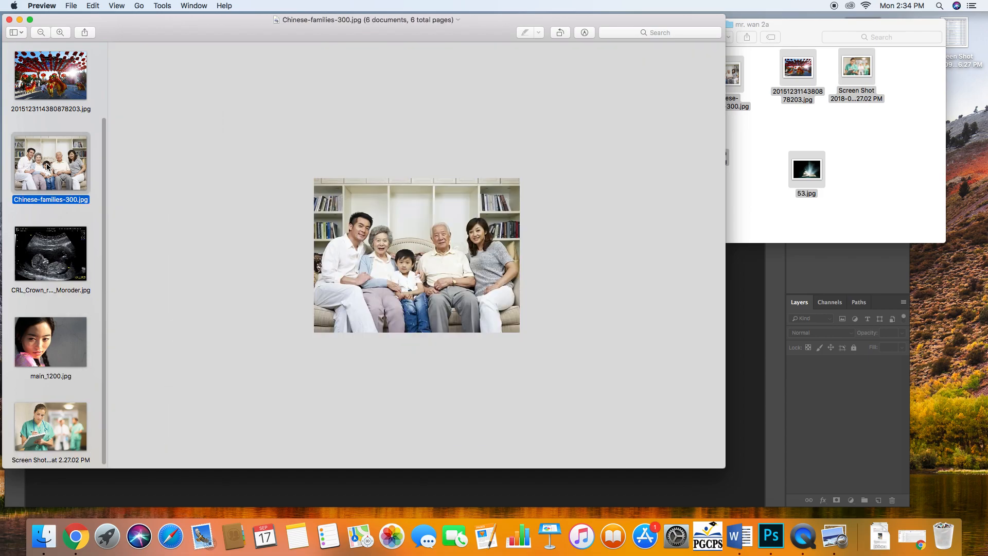
Step: Leaf back and forth through the project images in Preview, examining each photo and ending on main_1200.jpg
key(Down)
key(Down)
key(Down)
key(Down)
key(Down)
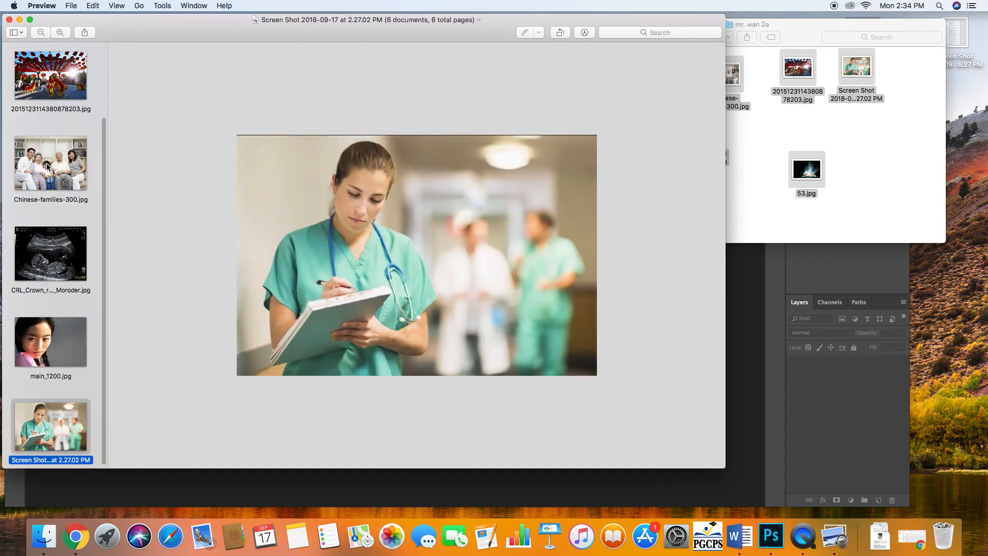
key(Up)
key(Up)
key(Up)
key(Up)
key(Up)
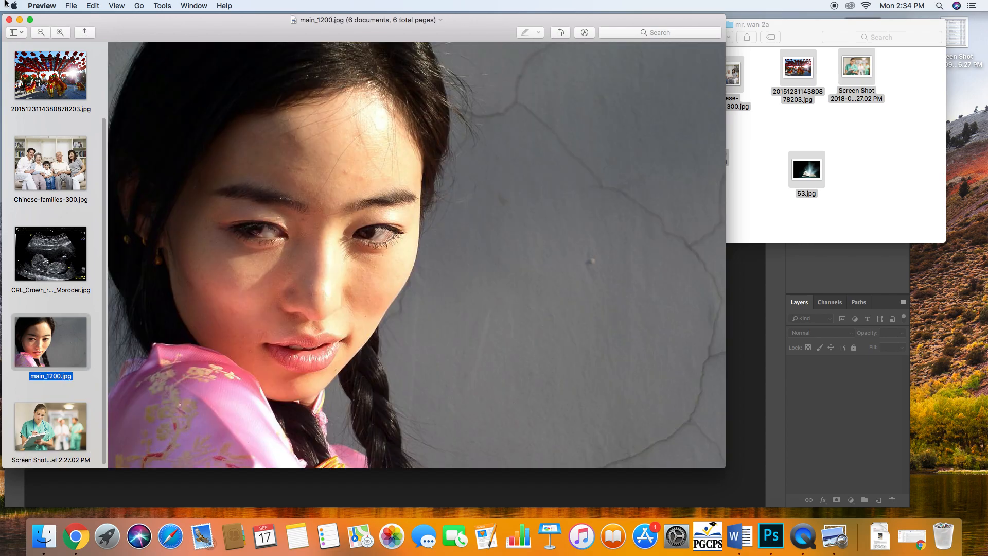
key(Down)
key(Down)
key(Down)
key(Down)
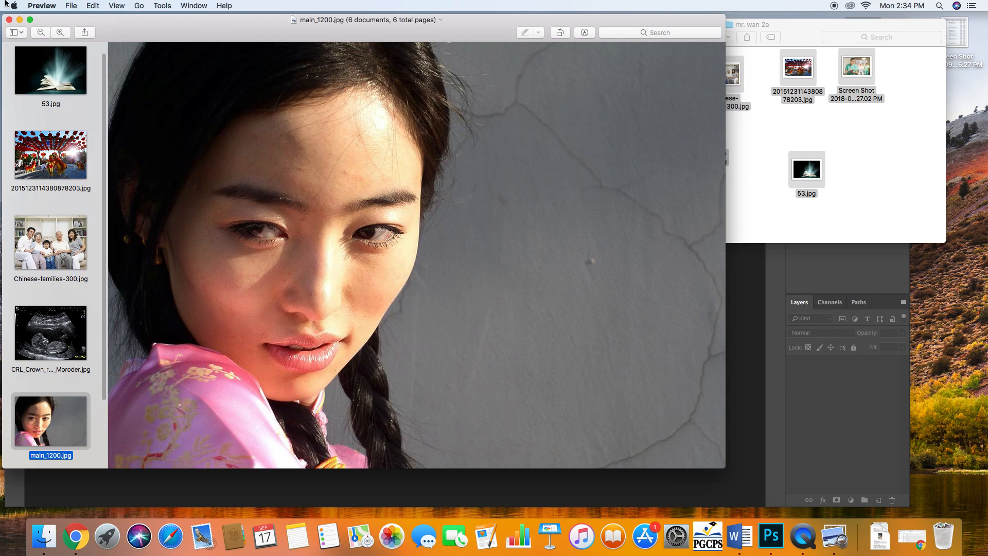
Step: Move the Preview window aside and open main_1200.jpg from it as its own document in Photoshop
drag(147, 30, 619, 5)
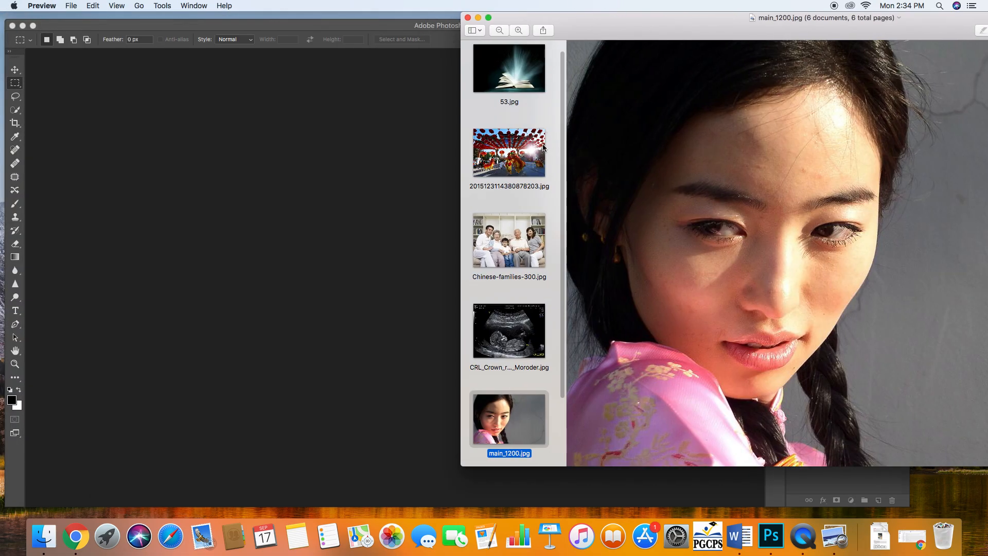
drag(520, 421, 777, 539)
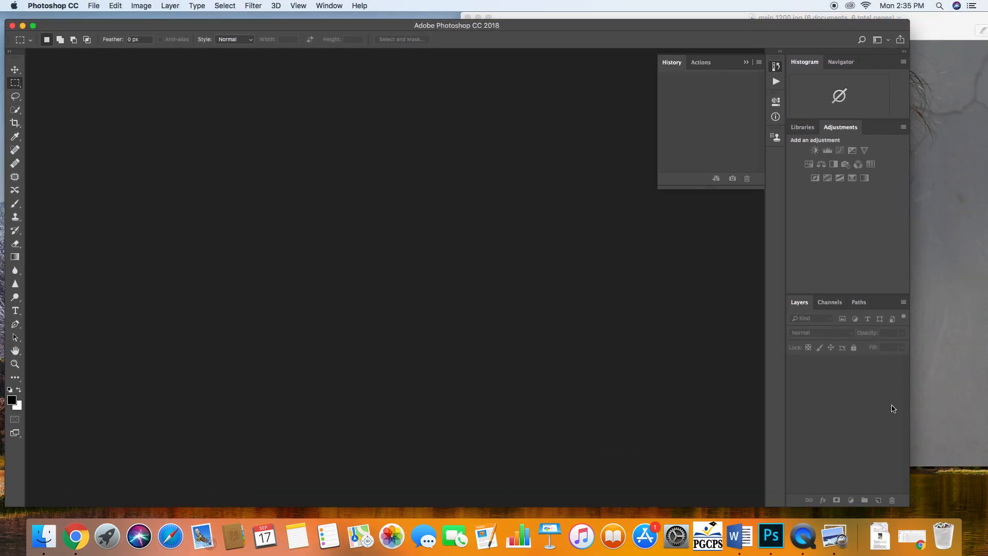
click(939, 82)
drag(507, 431, 771, 543)
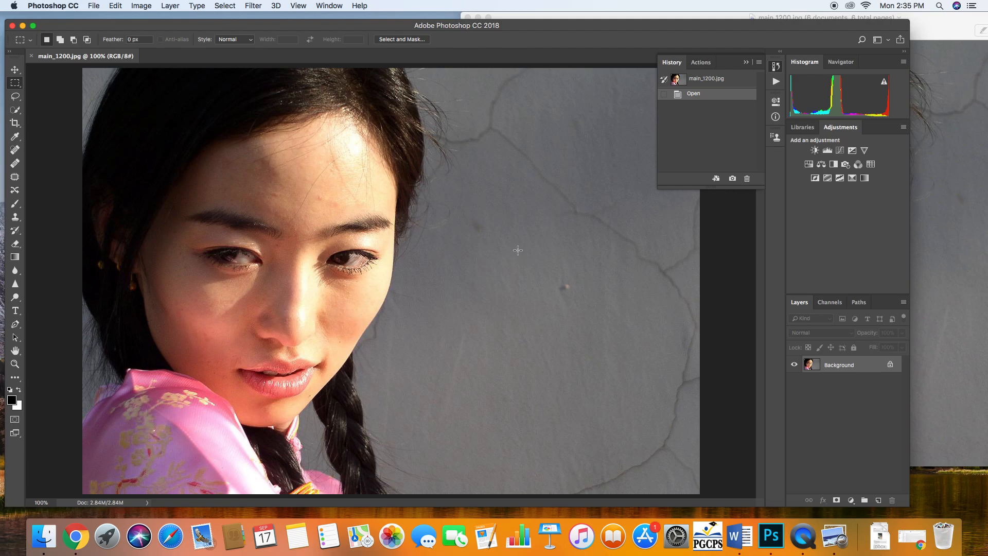
Step: View main_1200.jpg at different magnifications, zooming out to 25% and back in to 66.67%
key(super+minus)
key(super+minus)
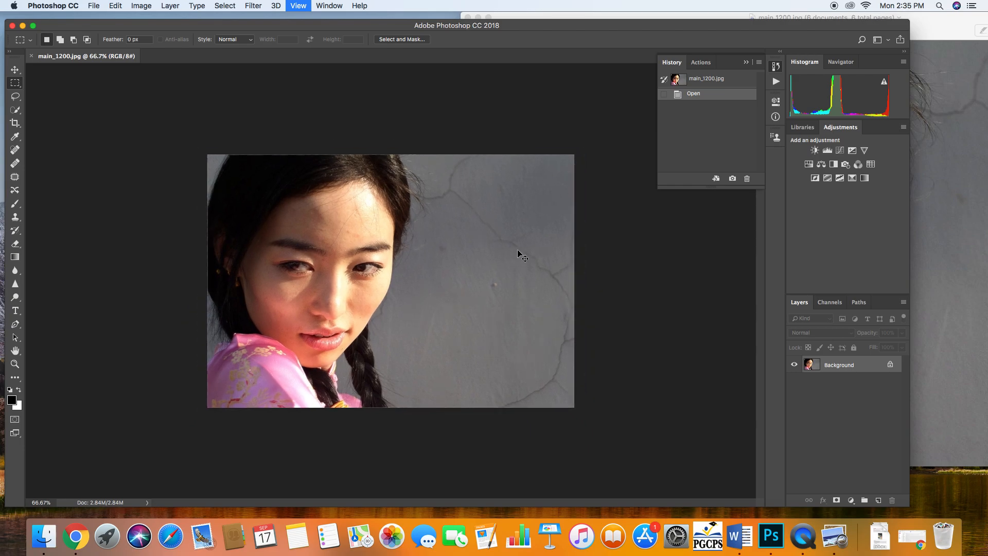
key(super+minus)
key(super+minus)
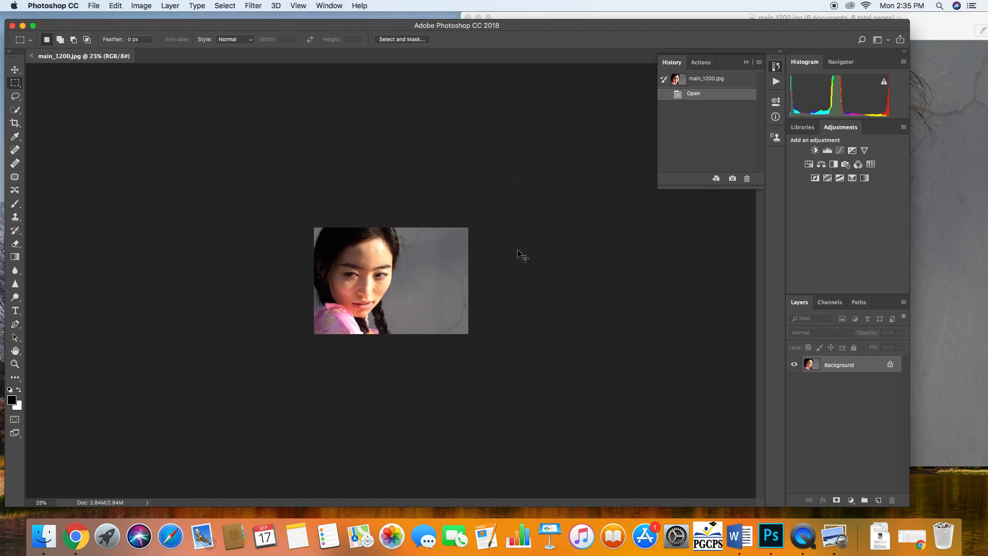
key(super+plus)
key(super+plus)
key(super+plus)
key(super+plus)
key(super+plus)
key(super+minus)
key(super+minus)
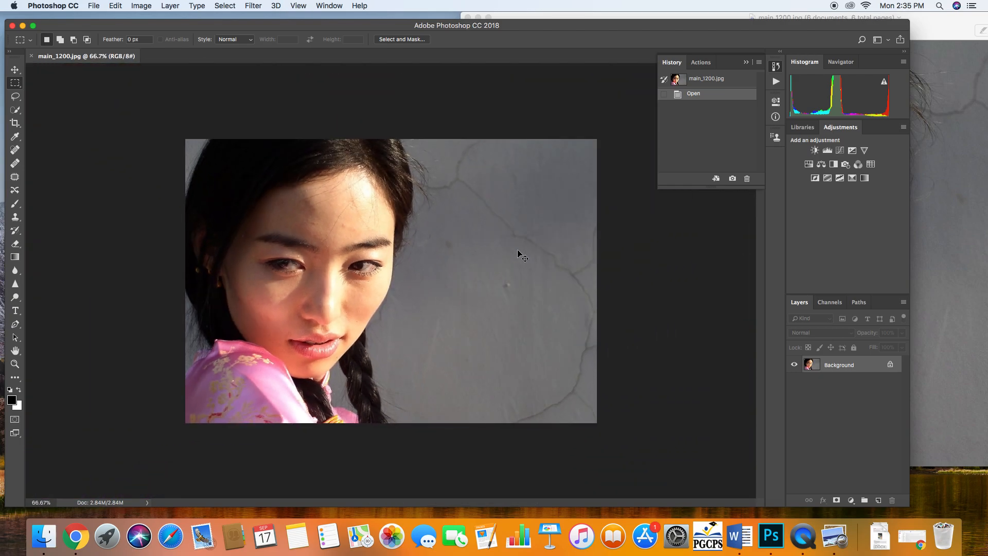
Step: Check the zoom percentage and document information while zooming main_1200.jpg out and in, and close the image
drag(33, 502, 50, 504)
click(55, 504)
click(148, 503)
click(135, 504)
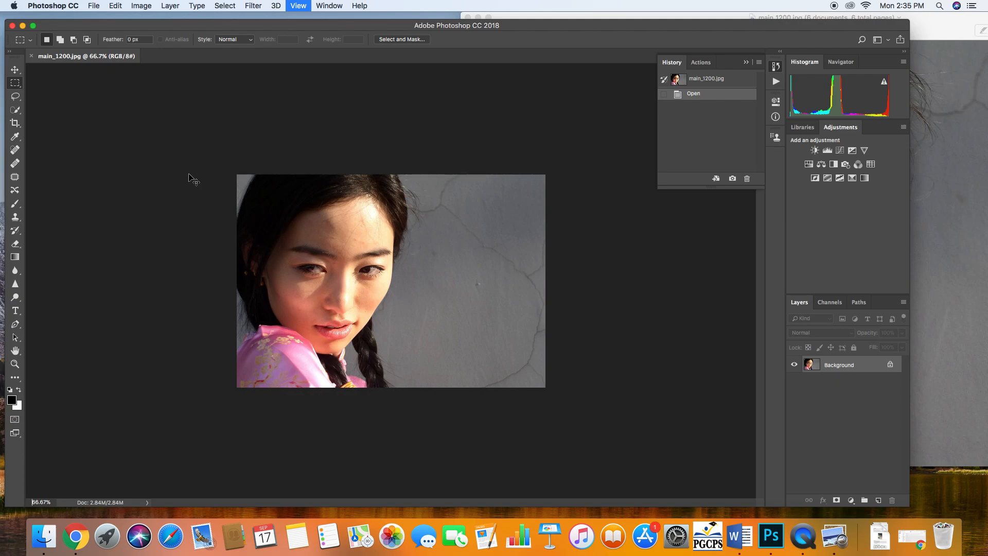
key(super+minus)
key(super+minus)
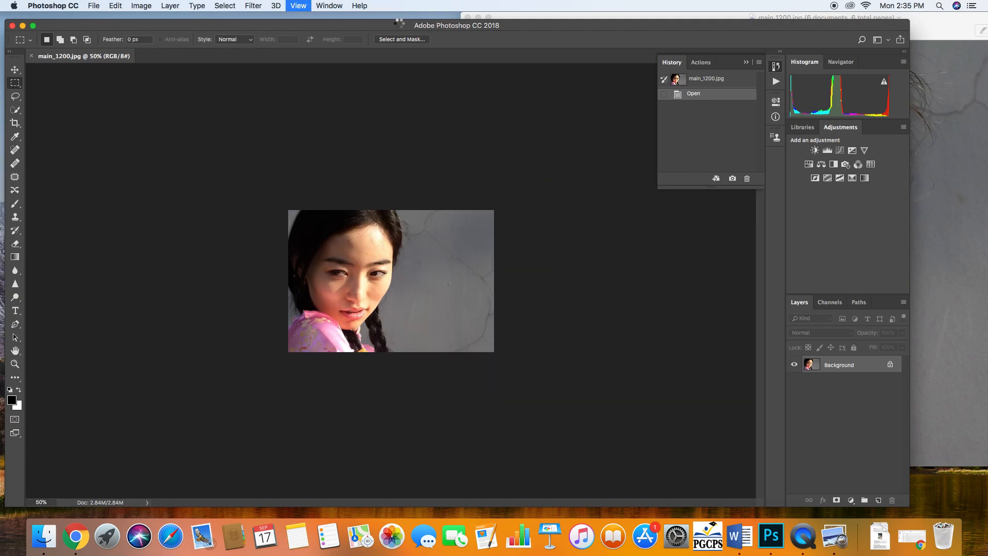
key(super+plus)
key(super+plus)
key(super+plus)
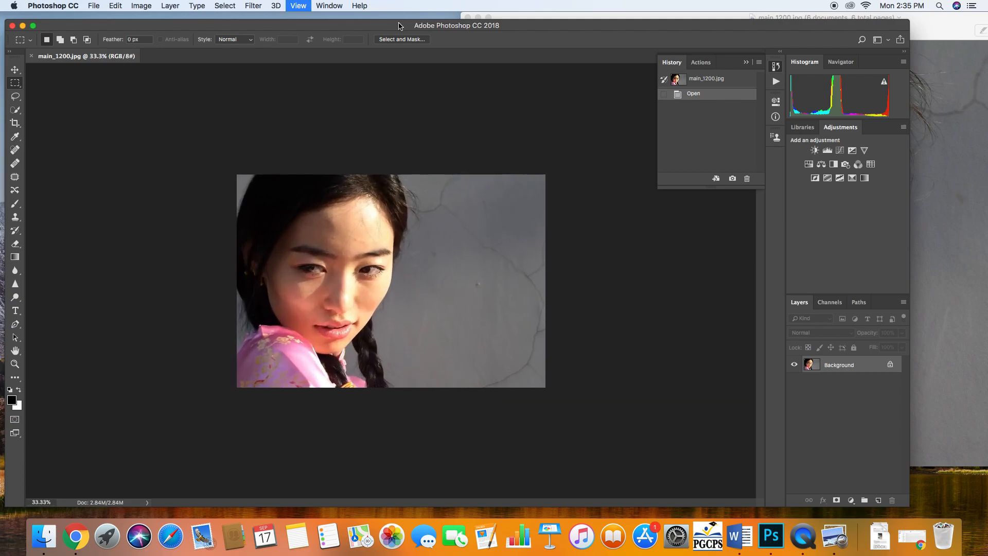
key(super+plus)
key(super+minus)
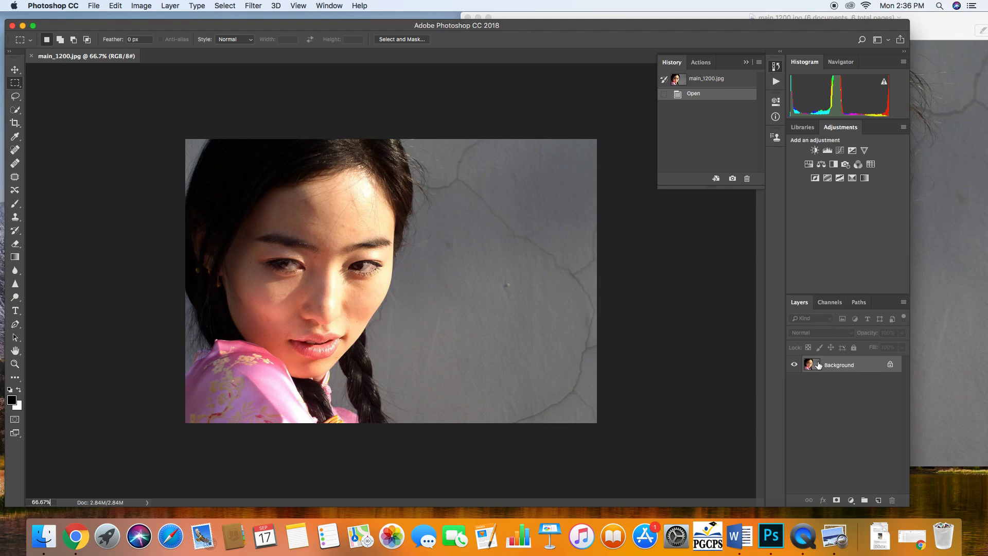
click(32, 56)
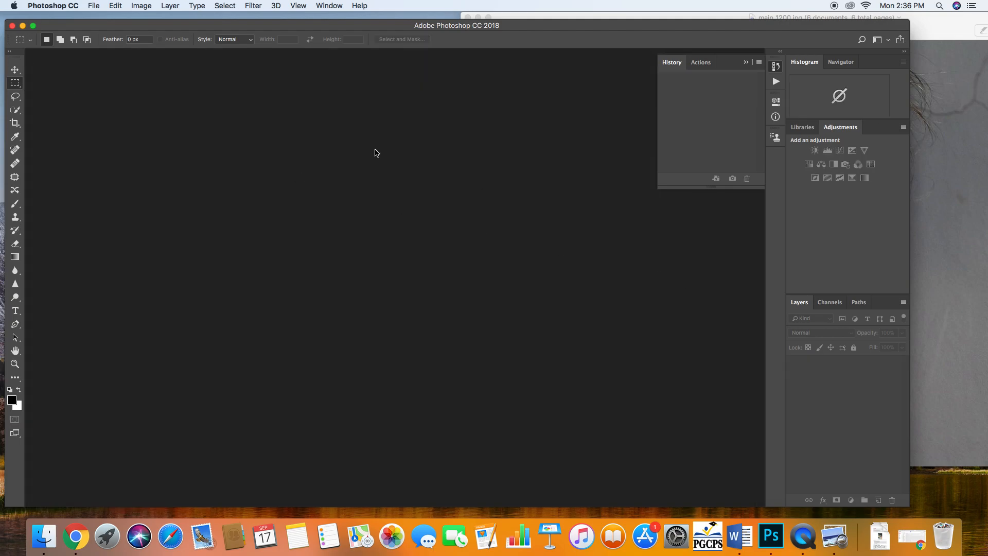
Step: Create a new document from the Landscape, 4 x 6 photo preset at 6 x 4 inches and 300 pixels/inch
click(91, 7)
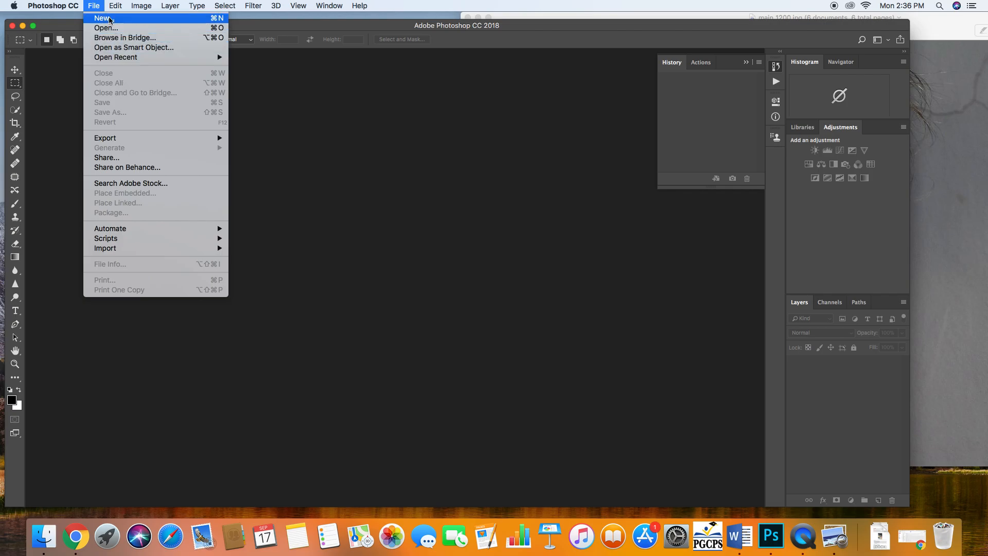
click(98, 19)
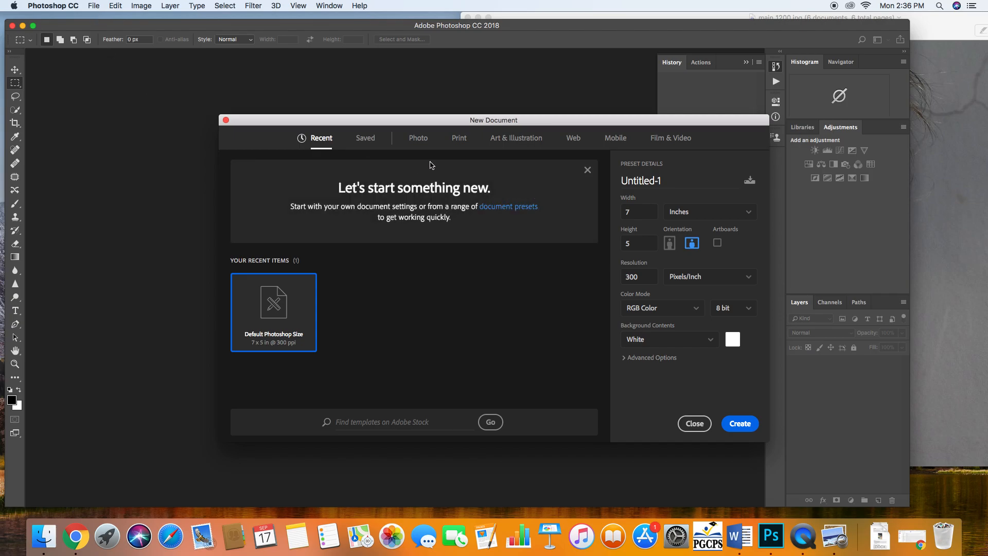
click(415, 142)
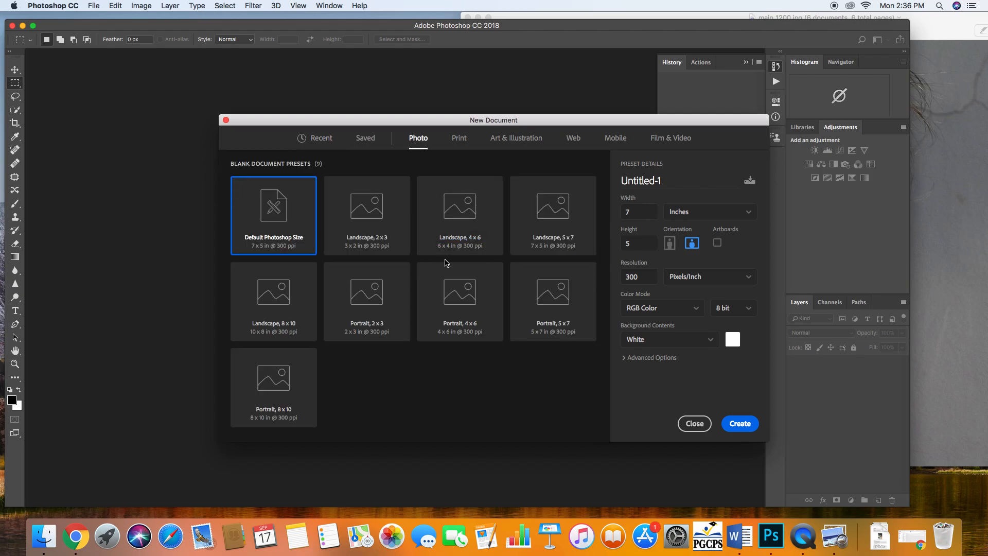
click(462, 217)
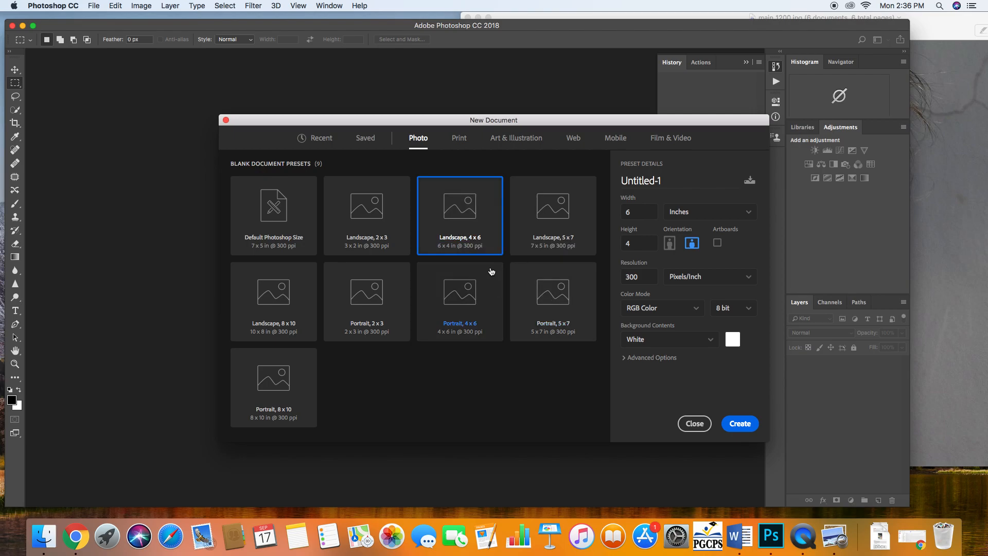
click(740, 426)
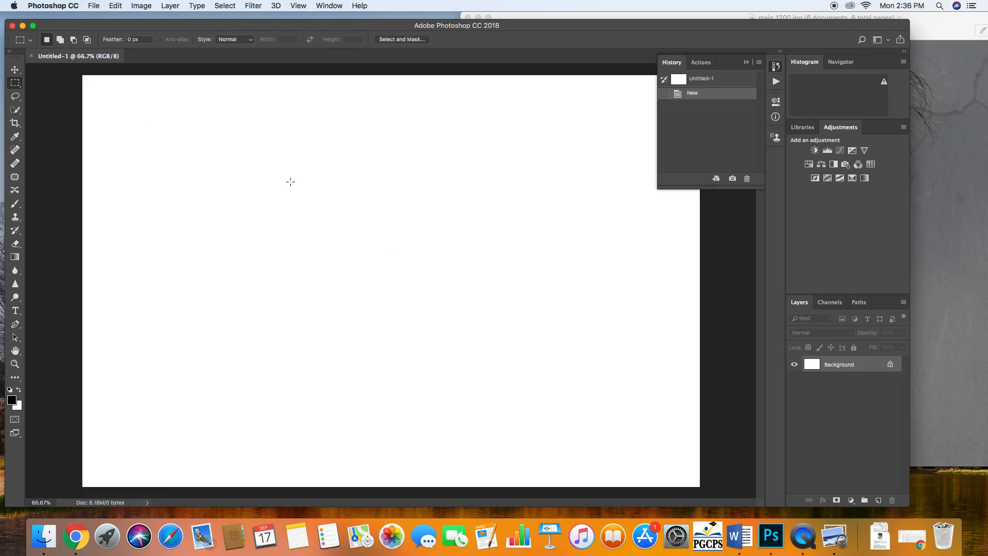
Step: Create a second blank document from the Portrait, 4 x 6 photo preset
click(93, 6)
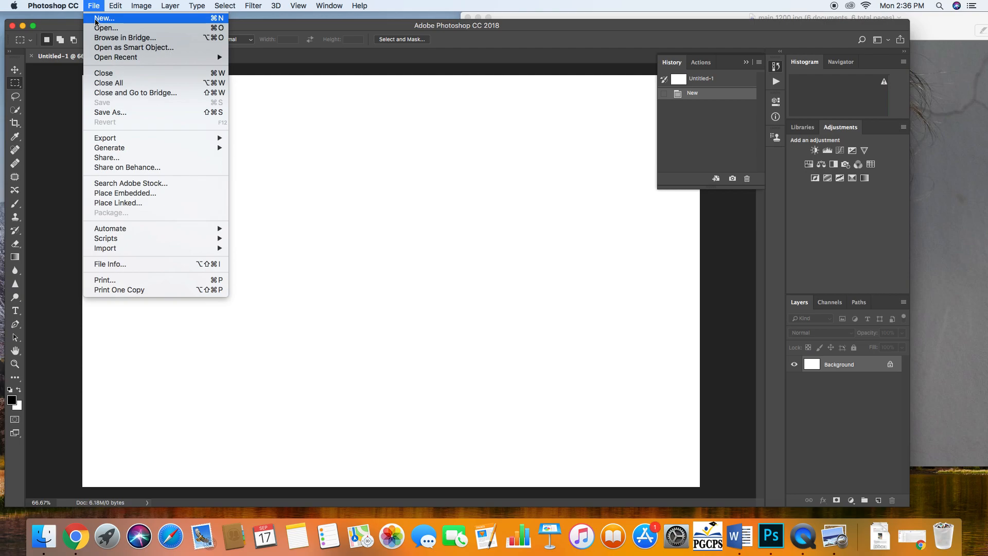
click(105, 35)
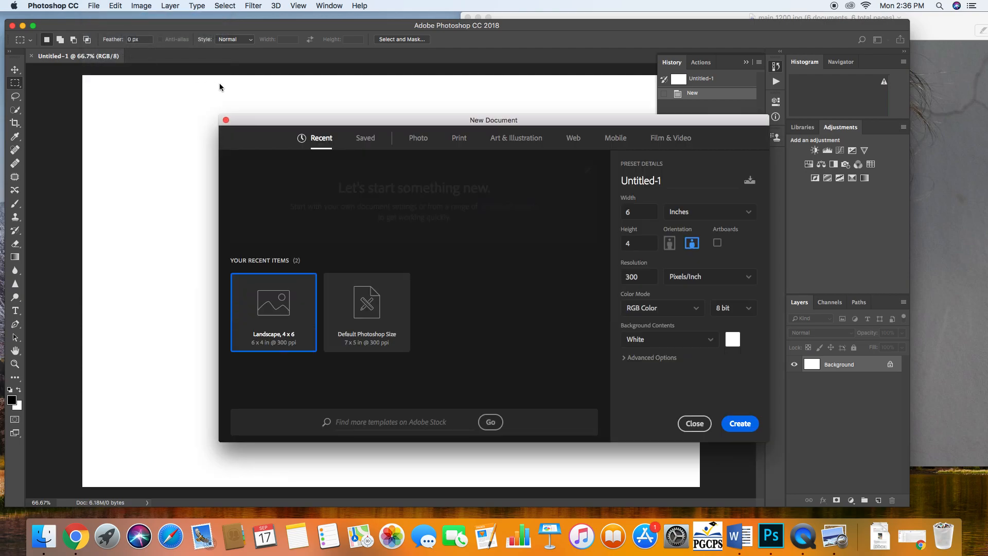
click(418, 138)
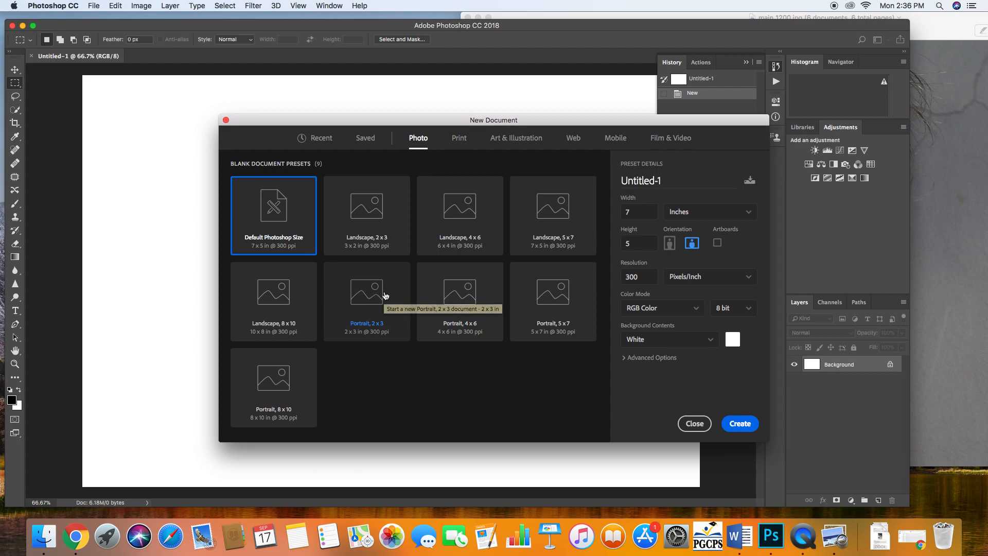
double_click(474, 296)
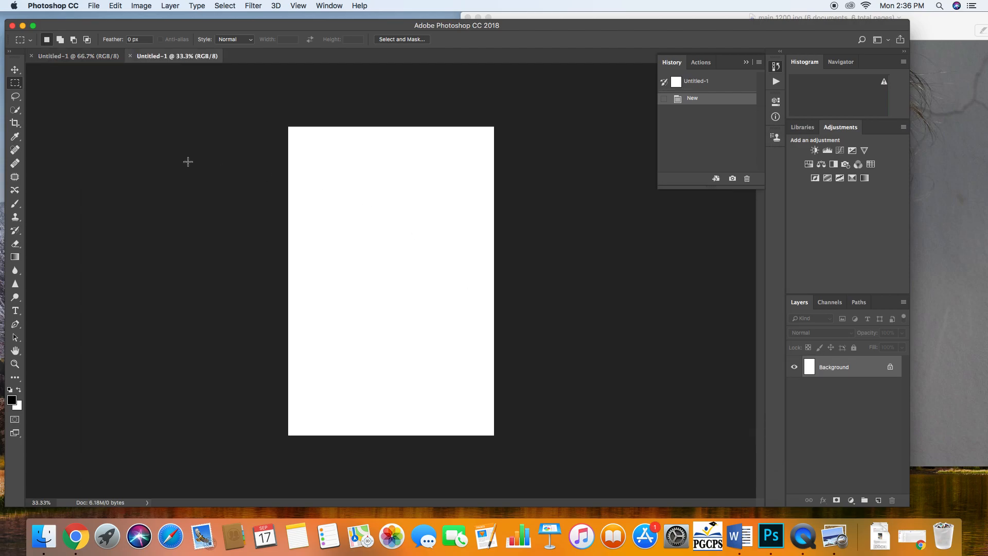
Step: Switch between the landscape and portrait documents to compare them, and close the portrait one
click(85, 57)
click(170, 56)
click(122, 60)
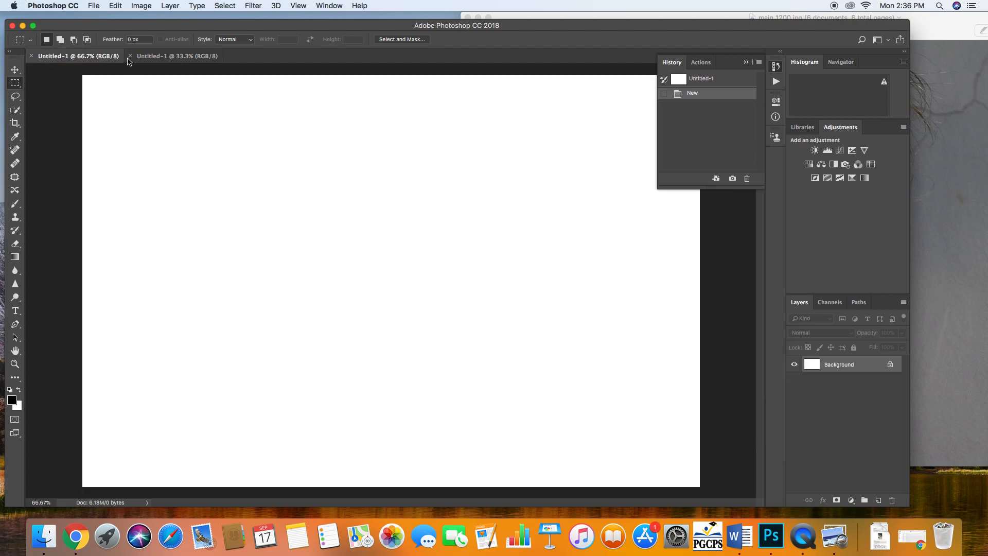
click(130, 56)
Step: Try to bring main_1200.jpg from Preview into the landscape document, and close the copy opened as a separate document
click(915, 155)
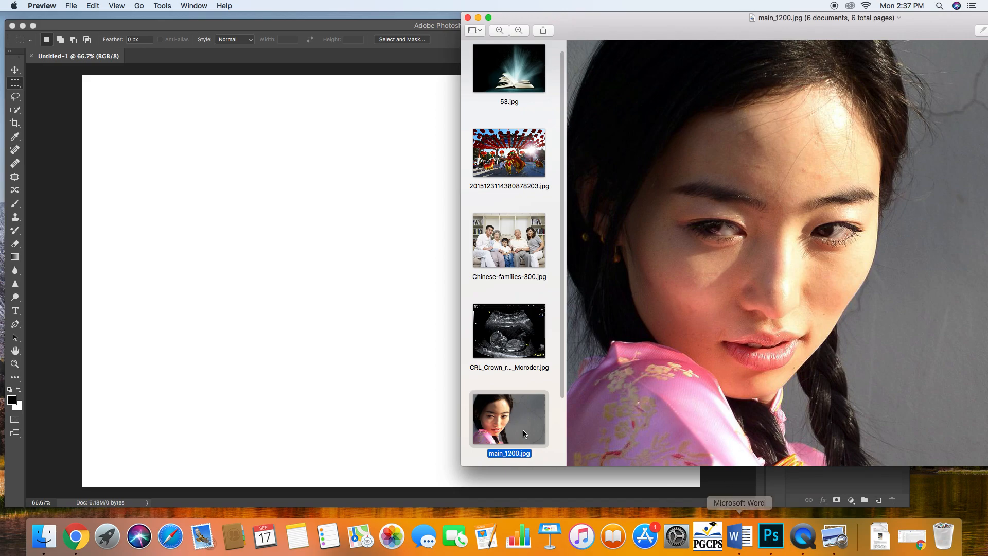
drag(511, 420, 353, 307)
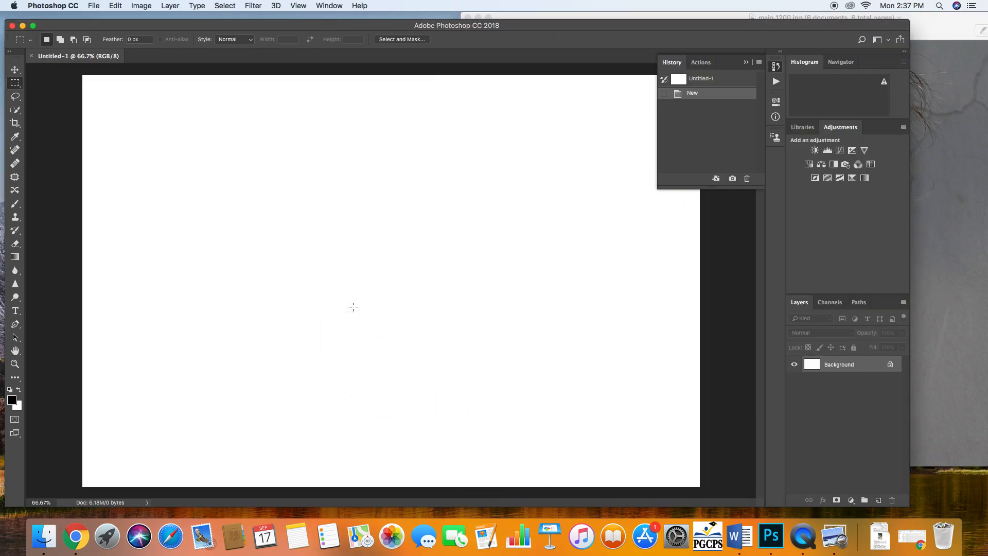
click(982, 342)
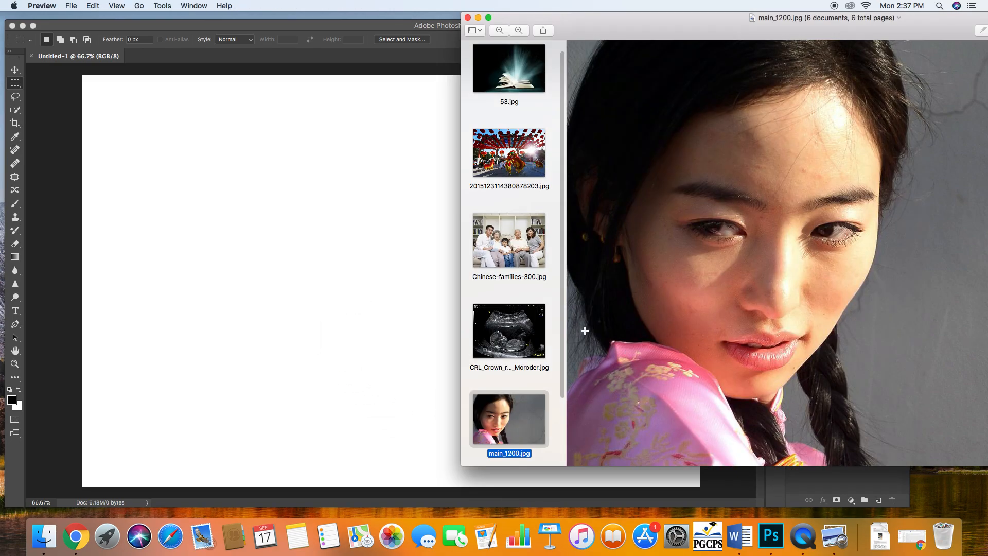
drag(524, 421, 455, 305)
drag(512, 422, 779, 538)
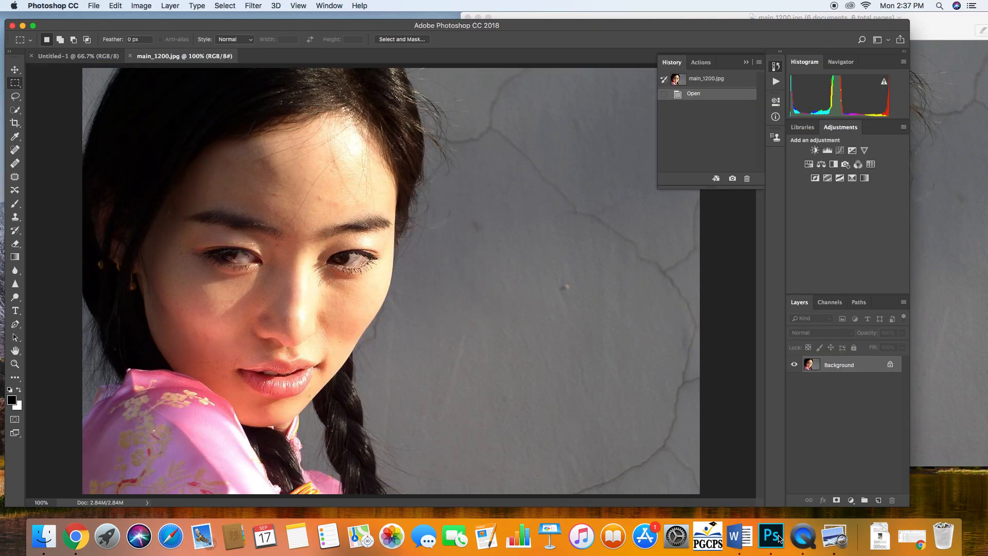
click(130, 56)
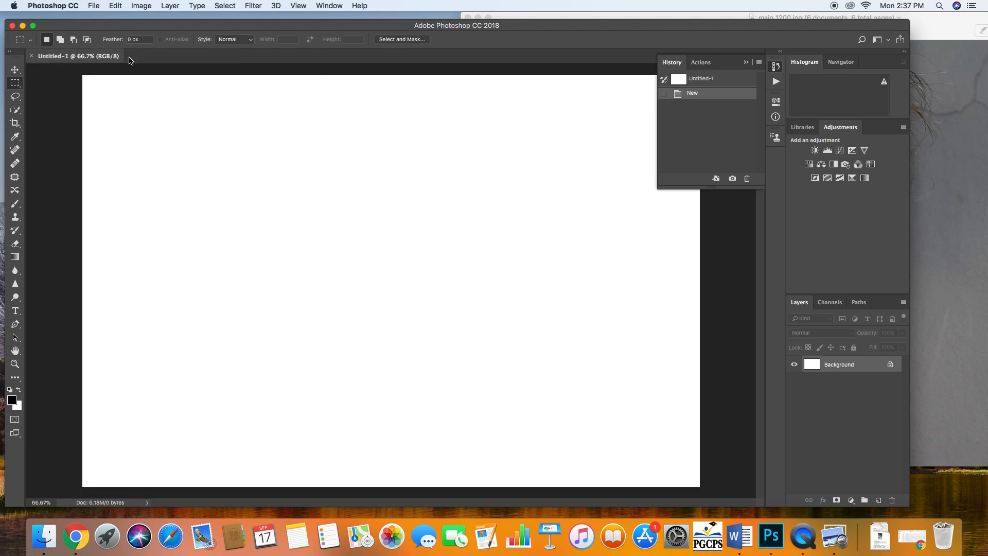
Step: Move the Preview window off the project folder and place main_1200.jpg from Finder into the landscape document
key(super+Tab)
drag(545, 435, 326, 198)
drag(524, 24, 537, 222)
click(928, 185)
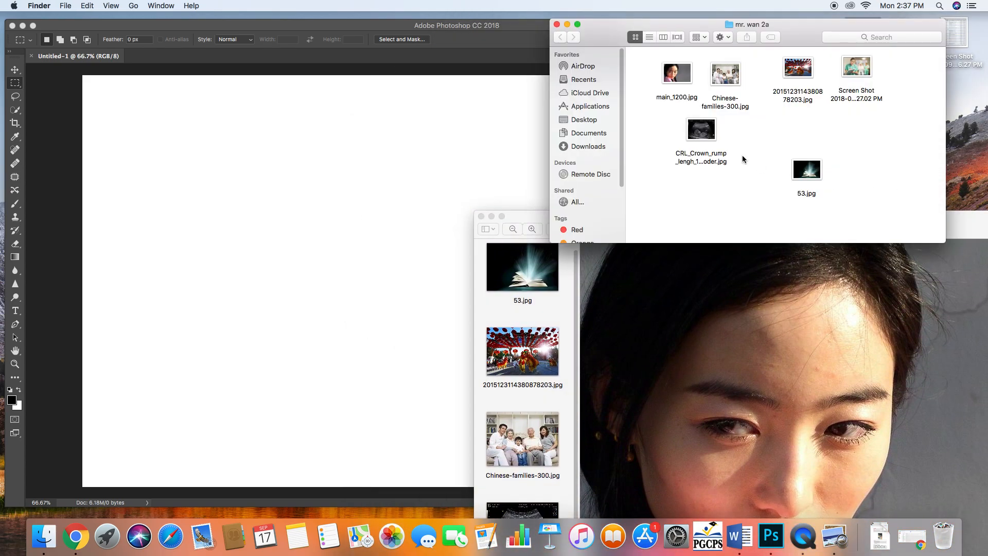
drag(677, 78, 277, 220)
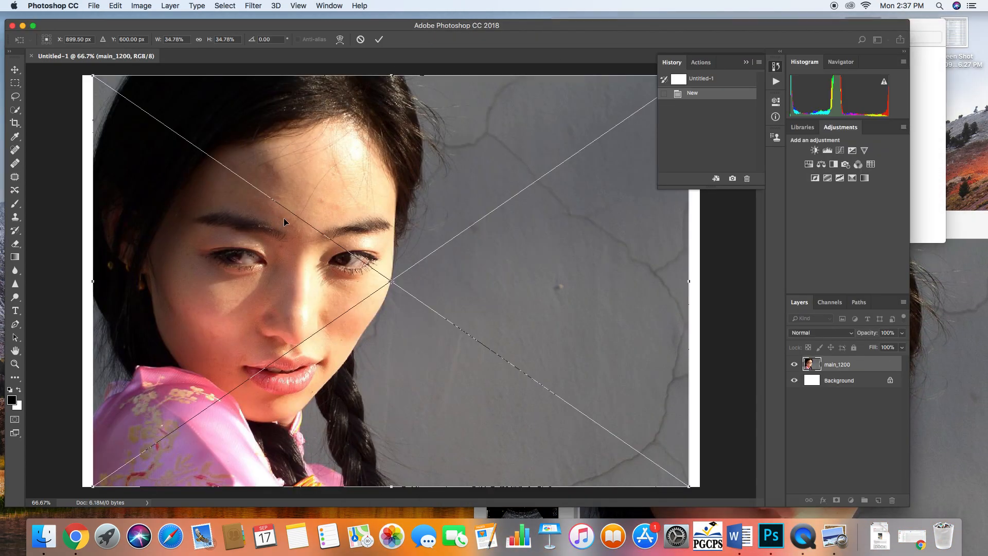
Step: Move the Preview window farther out of the way and return to the Photoshop document with the placed image
click(934, 102)
click(921, 282)
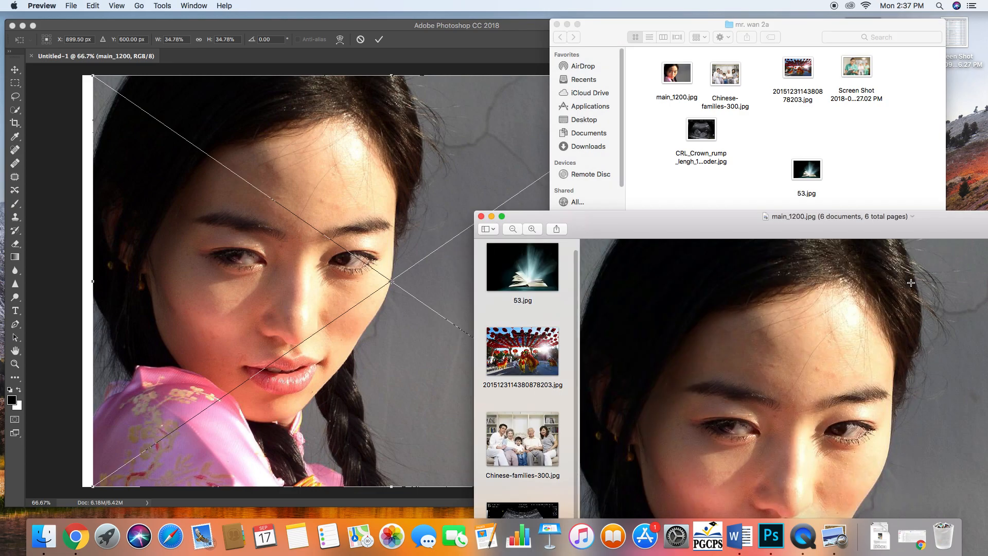
drag(587, 217, 903, 316)
click(193, 263)
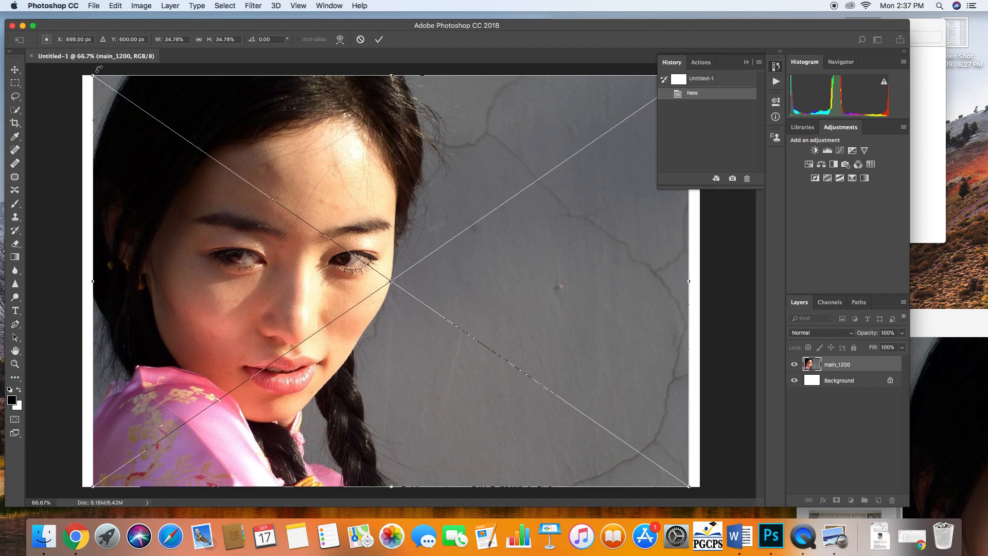
Step: Scale the placed main_1200 image to about 34.87%, shift it flush with the canvas's left edge, and commit the placement
drag(94, 75, 97, 80)
drag(209, 154, 77, 90)
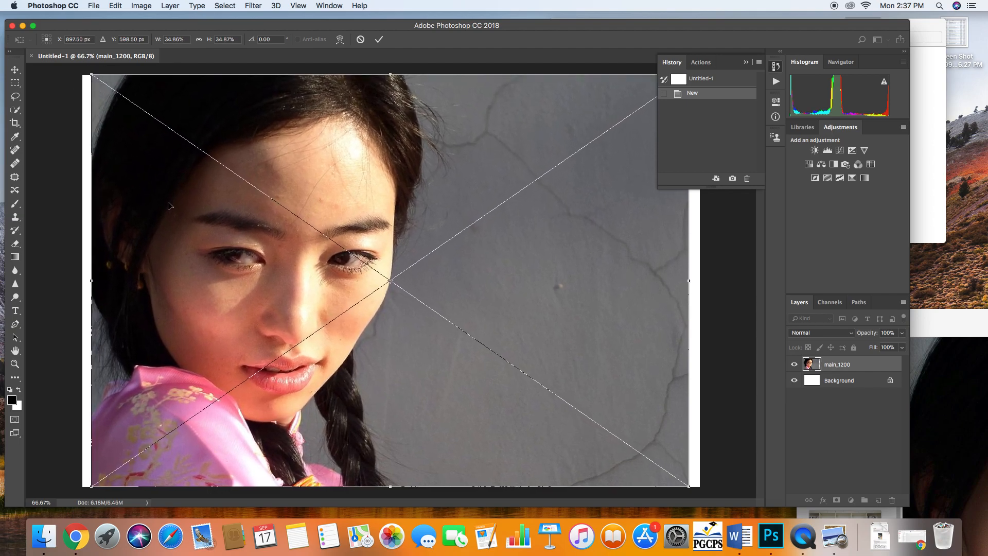
drag(170, 204, 161, 204)
key(Return)
key(m)
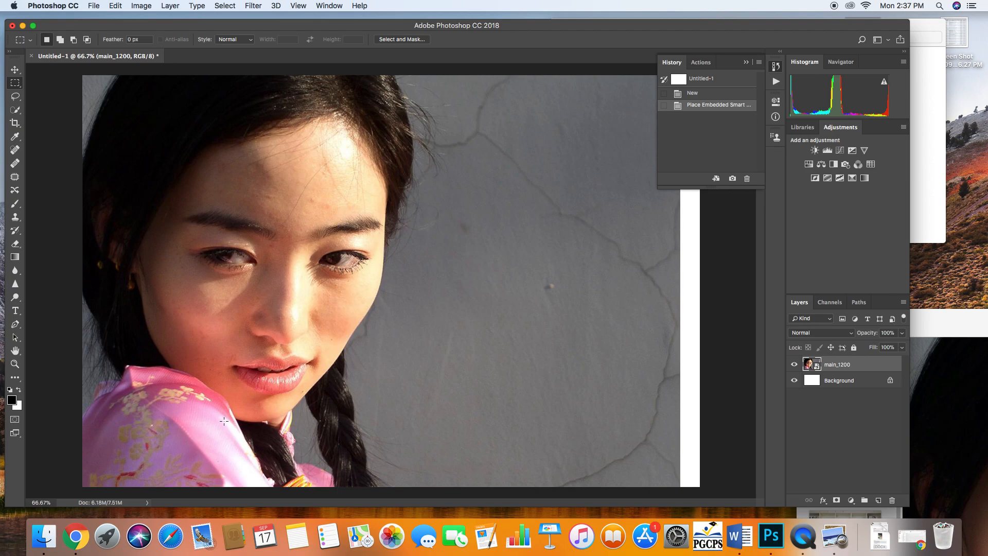
Step: Nudge the placed main_1200 image slightly with Free Transform and commit the transformation
key(super+t)
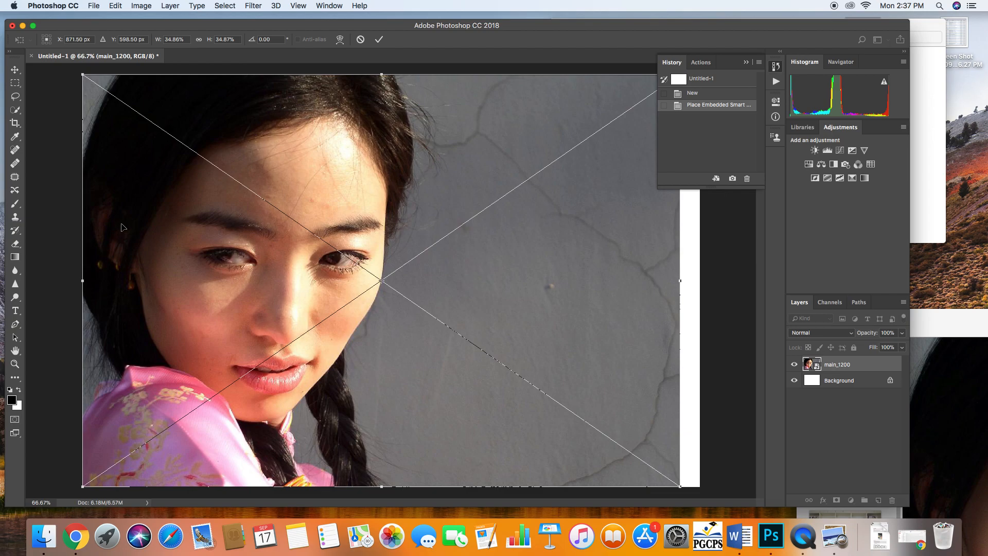
mouse_move(81, 74)
mouse_down()
mouse_move(190, 149)
mouse_move(82, 69)
mouse_up()
key(Return)
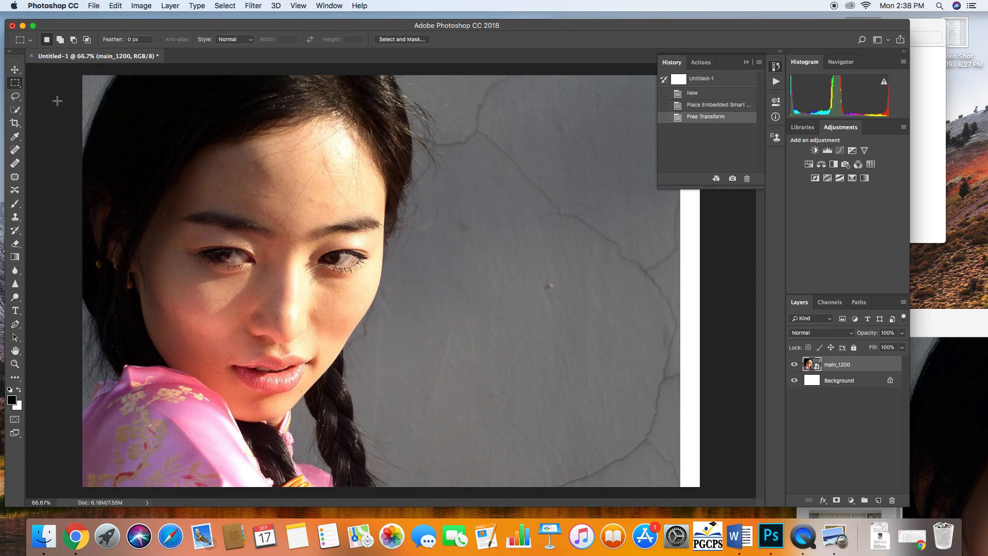
click(16, 110)
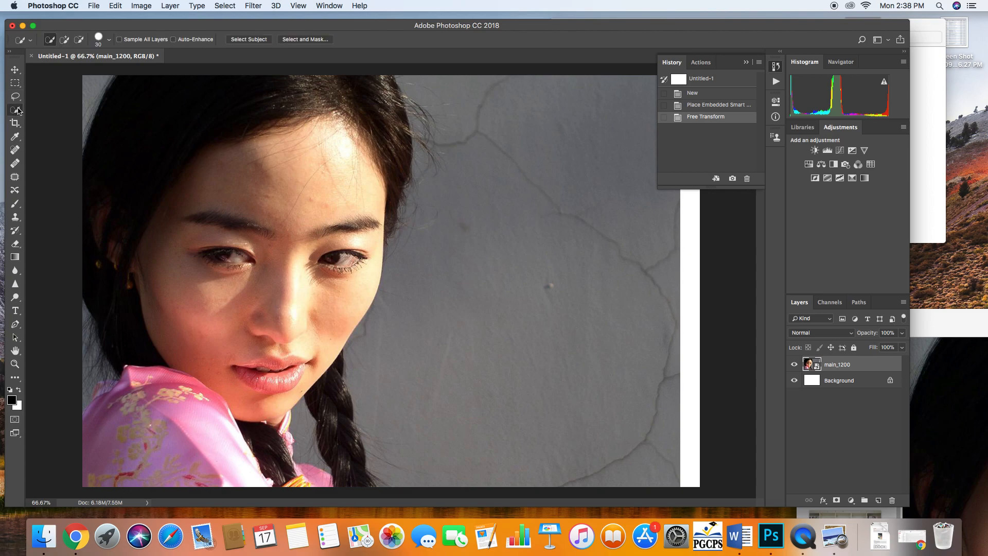
click(18, 111)
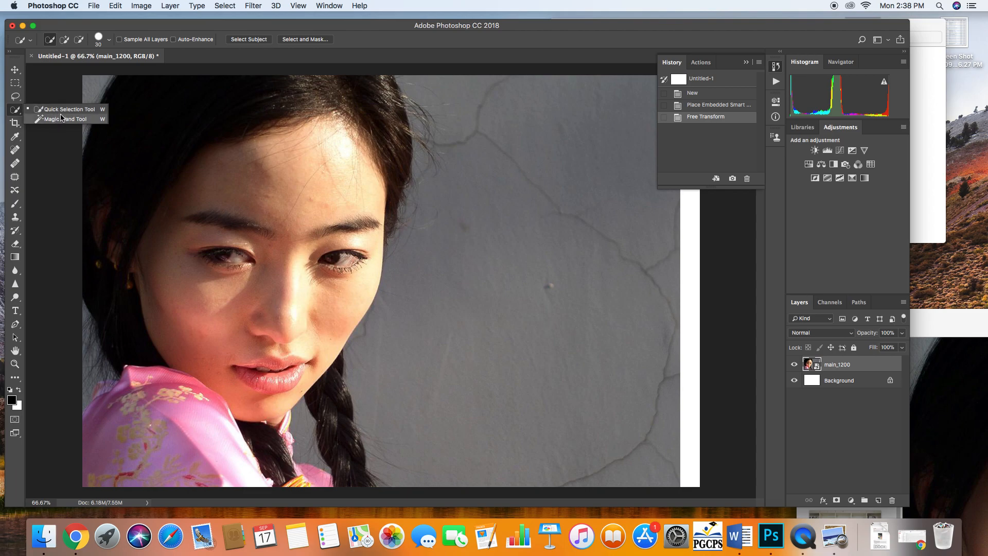
click(17, 99)
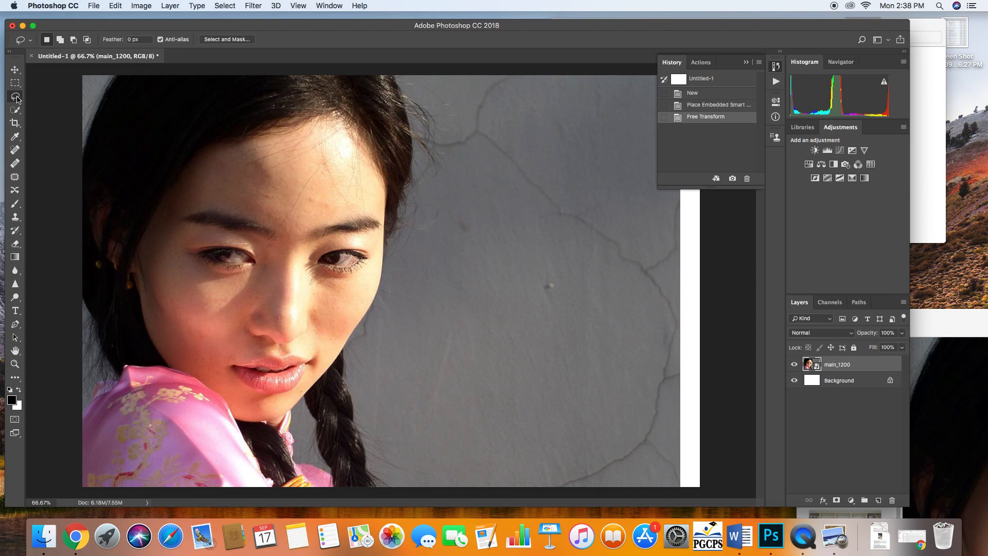
click(17, 99)
click(14, 98)
Step: Rasterize the main_1200 smart object so the Eraser tool can work on it, and set the eraser size to 25
click(15, 244)
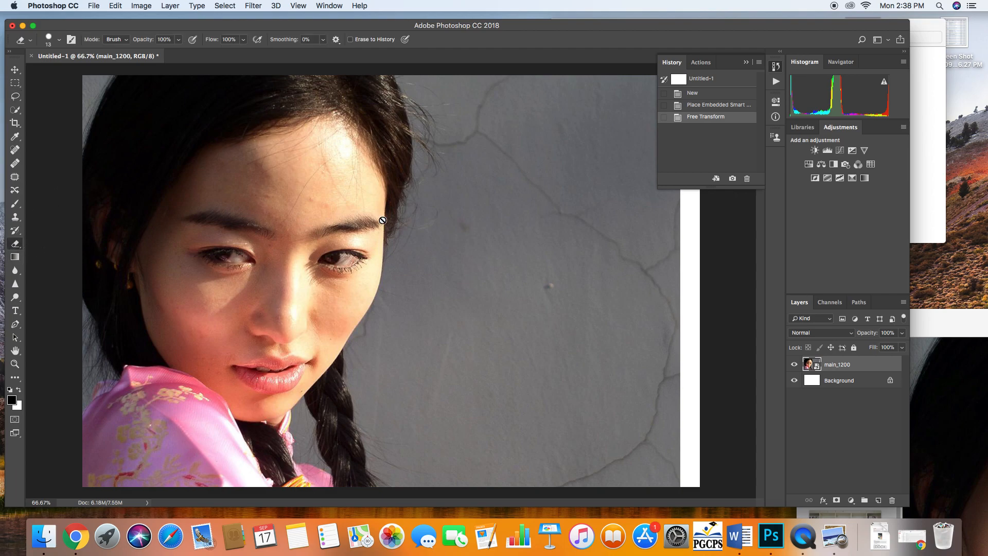
right_click(16, 245)
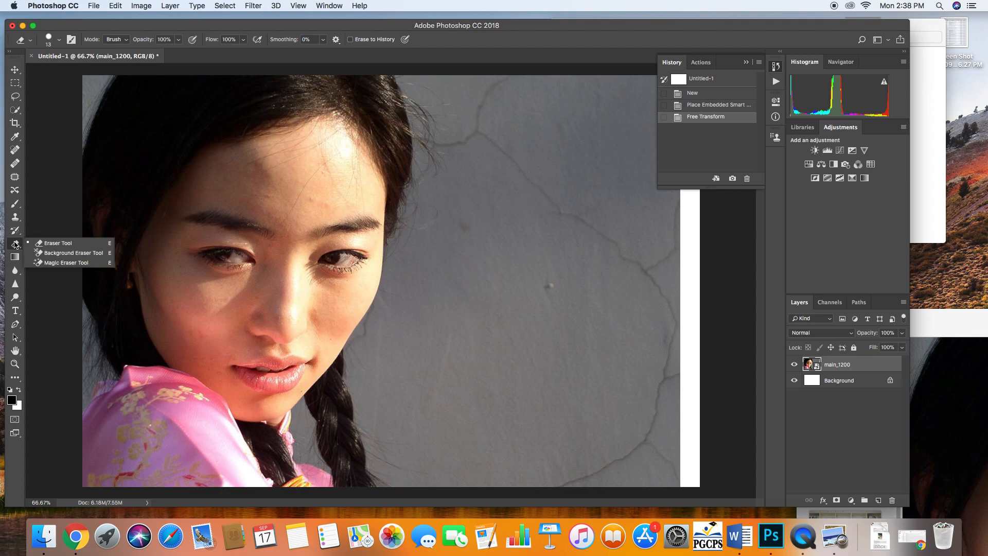
click(50, 244)
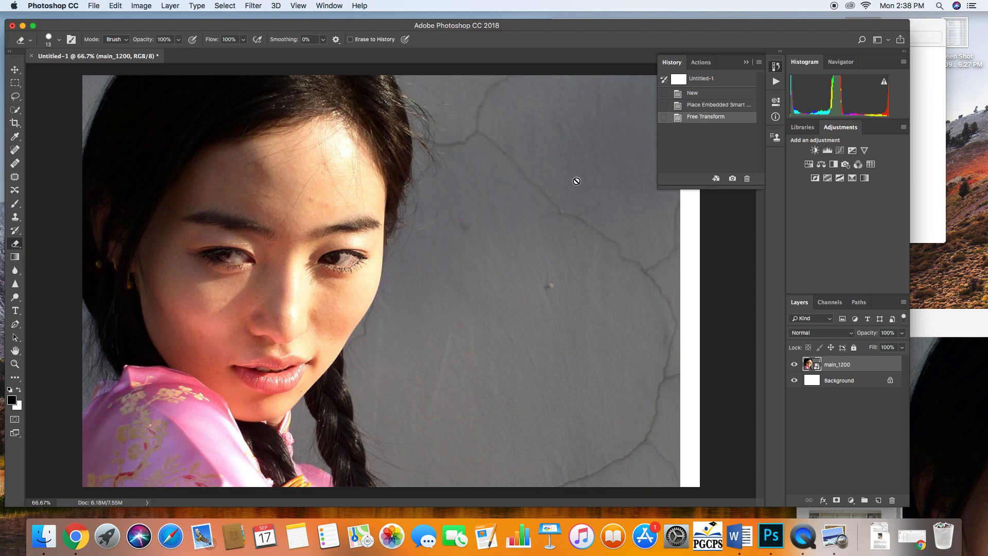
click(504, 181)
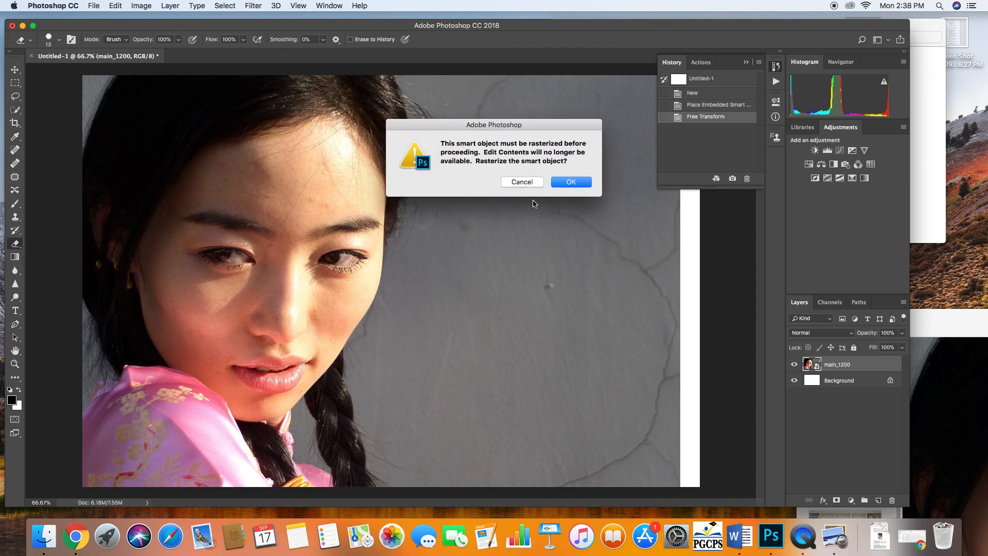
click(563, 181)
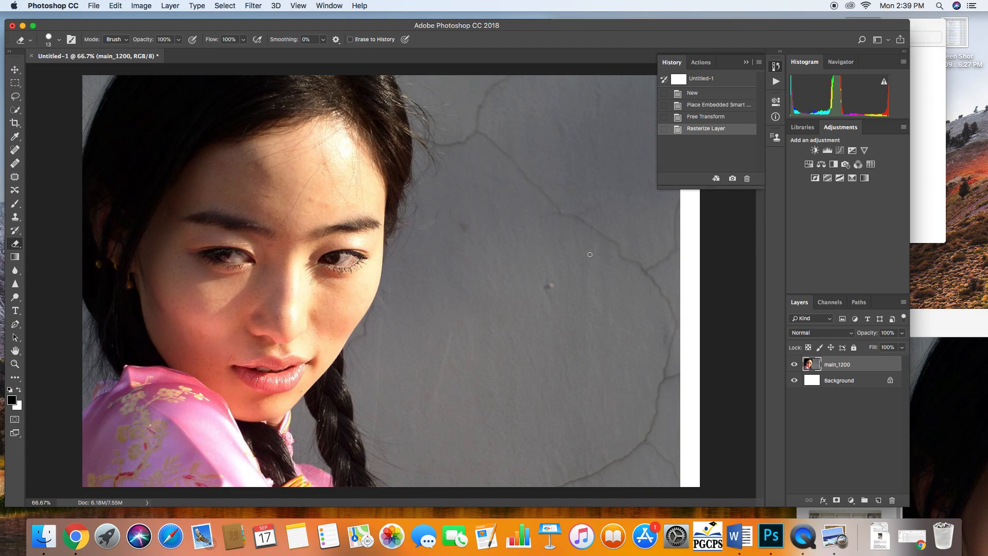
key(bracketright)
key(bracketright)
key(bracketleft)
Step: Add a new layer above main_1200, paint two black square brackets on the upper-right wall area, and enlarge the brush to 50
click(878, 500)
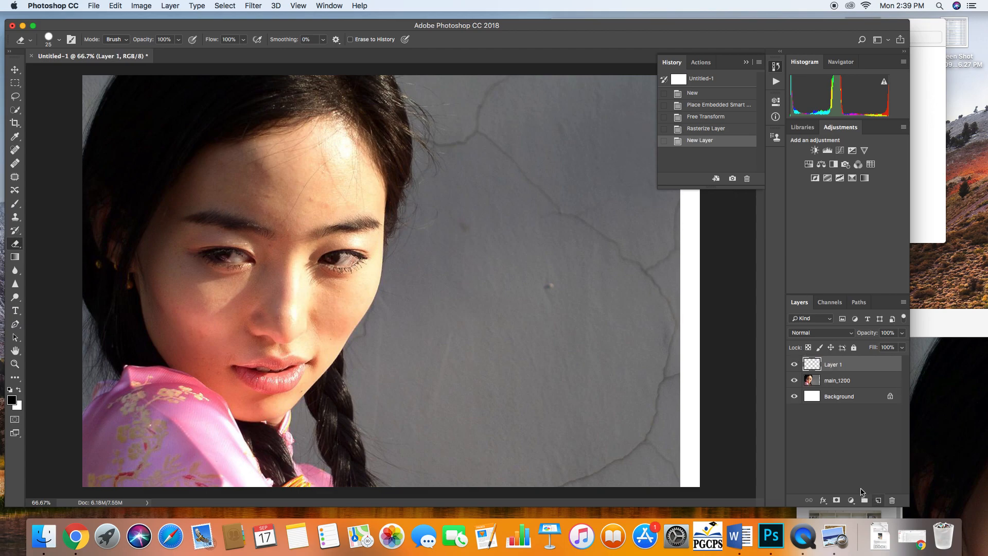
click(16, 207)
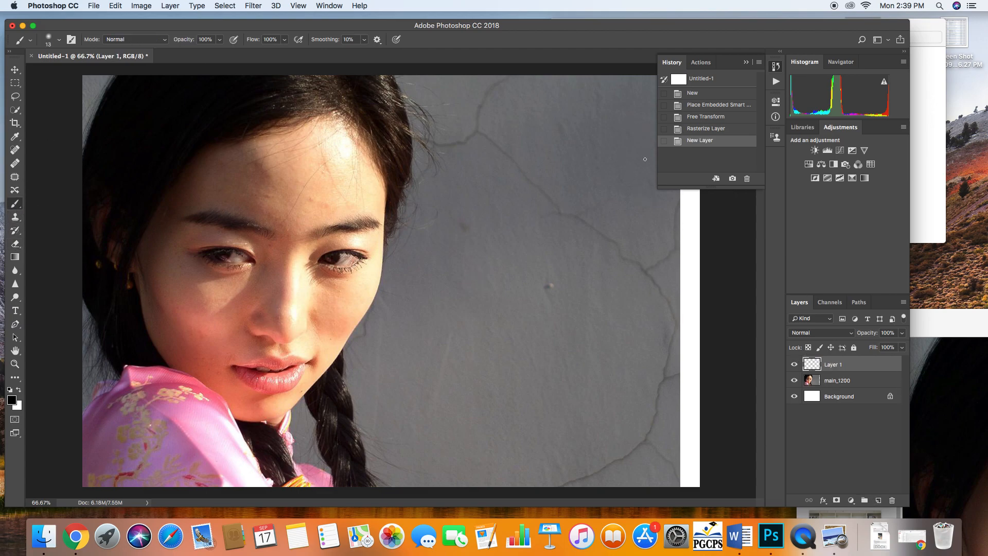
mouse_move(640, 112)
mouse_down()
mouse_move(615, 115)
mouse_move(613, 170)
mouse_move(640, 175)
mouse_up()
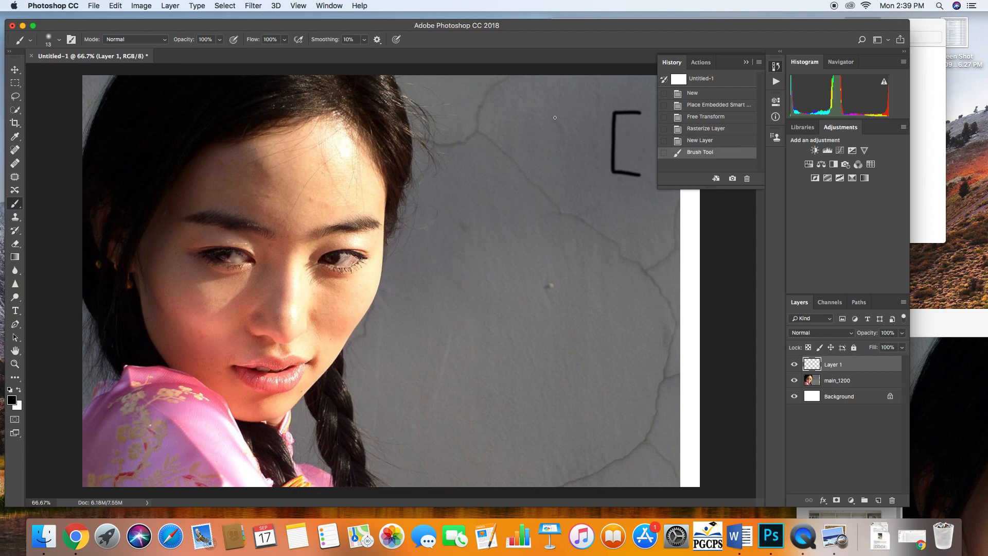
mouse_move(566, 111)
mouse_down()
mouse_move(580, 171)
mouse_move(550, 170)
mouse_up()
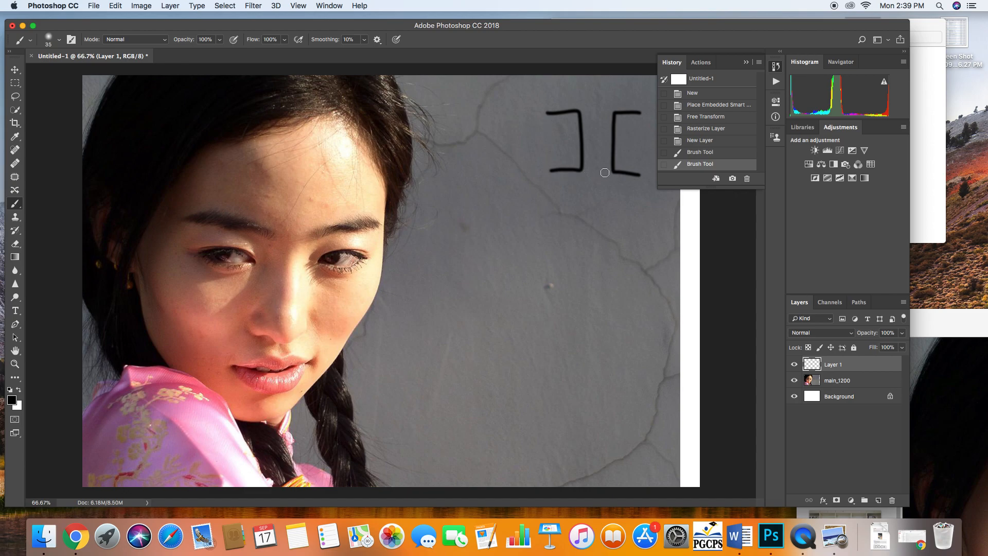
key(bracketright)
key(bracketright)
Step: Erase most of the gray wall beside the woman on the main_1200 layer, enlarging the eraser to 200
click(834, 378)
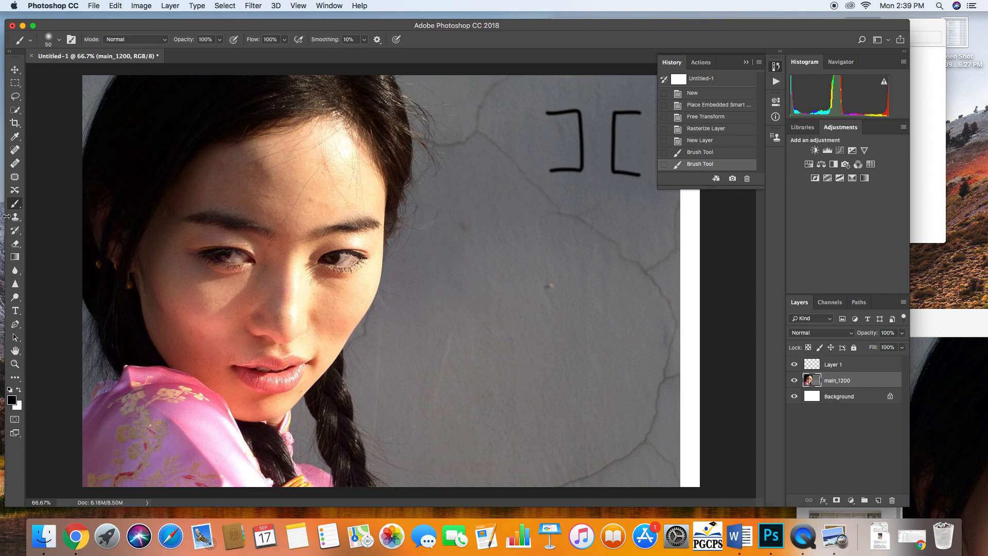
click(15, 243)
key(])
mouse_move(550, 269)
mouse_down()
mouse_move(567, 348)
mouse_move(583, 92)
mouse_move(600, 264)
mouse_move(627, 80)
mouse_move(644, 252)
mouse_move(669, 69)
mouse_move(657, 280)
mouse_move(664, 531)
mouse_move(663, 313)
mouse_move(640, 515)
mouse_move(624, 329)
mouse_move(589, 437)
mouse_move(590, 374)
mouse_move(565, 330)
mouse_move(541, 462)
mouse_move(542, 310)
mouse_move(500, 498)
mouse_move(502, 392)
mouse_move(514, 376)
mouse_move(556, 125)
mouse_move(557, 61)
mouse_move(527, 290)
mouse_move(517, 60)
mouse_move(504, 372)
mouse_move(504, 266)
mouse_move(464, 434)
mouse_move(467, 341)
mouse_move(447, 443)
mouse_move(433, 383)
mouse_move(420, 389)
mouse_move(427, 349)
mouse_move(469, 292)
mouse_move(495, 225)
mouse_move(476, 211)
mouse_up()
key(])
key(])
key(])
key(])
key(])
key(])
key(])
key(])
key(])
key(])
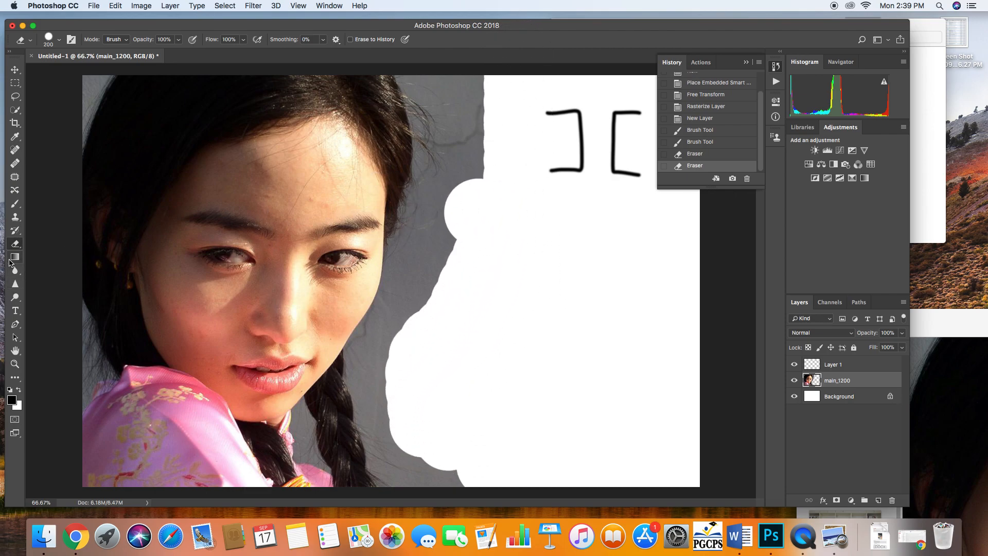
mouse_move(470, 166)
mouse_down()
mouse_move(471, 80)
mouse_move(494, 219)
mouse_move(485, 292)
mouse_move(456, 285)
mouse_move(439, 264)
mouse_move(443, 297)
mouse_move(449, 224)
mouse_move(453, 323)
mouse_move(439, 343)
mouse_move(412, 336)
mouse_move(402, 362)
mouse_move(405, 432)
mouse_move(432, 469)
mouse_up()
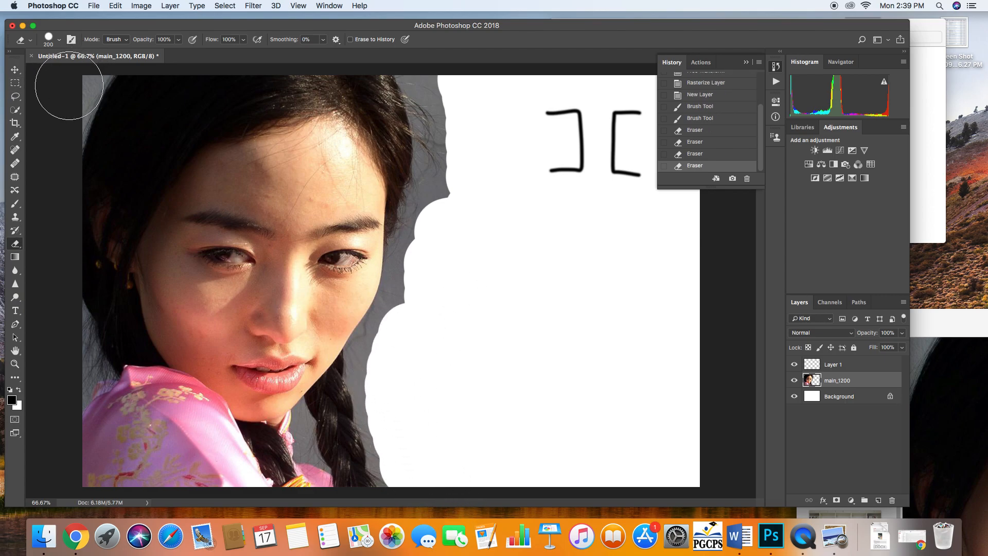
Step: Reduce the eraser size to 80 and erase the gray wall in the photo's upper-left corner beside the hair
key(bracketleft)
key(bracketleft)
key(bracketleft)
key(bracketleft)
key(bracketleft)
key(bracketleft)
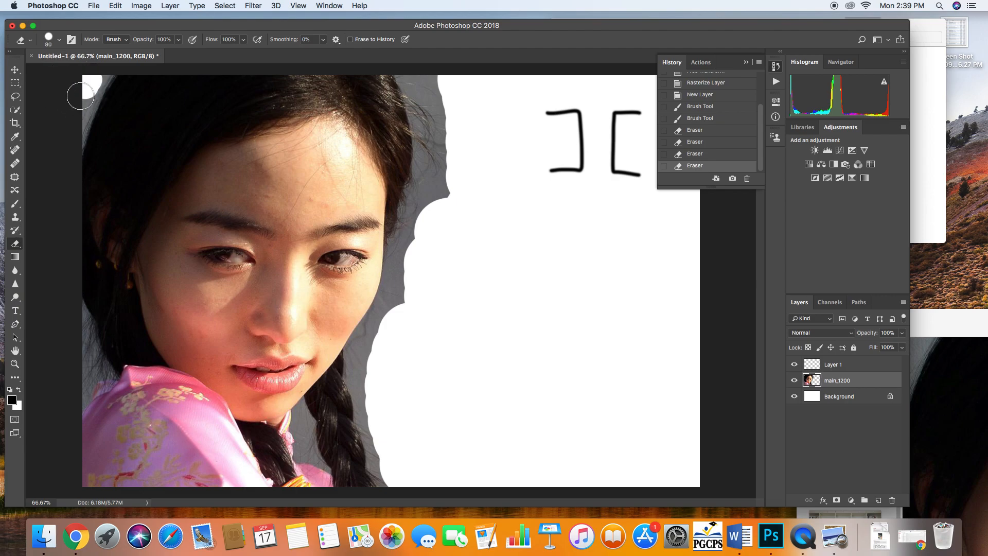
mouse_move(74, 112)
mouse_down()
mouse_move(100, 73)
mouse_move(66, 149)
mouse_move(71, 134)
mouse_up()
drag(94, 81, 107, 71)
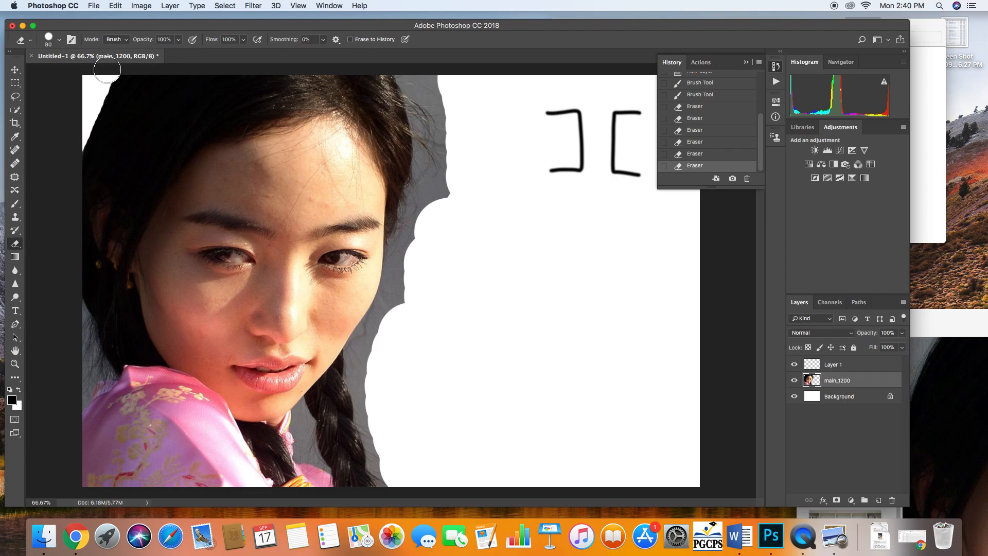
drag(77, 112, 106, 72)
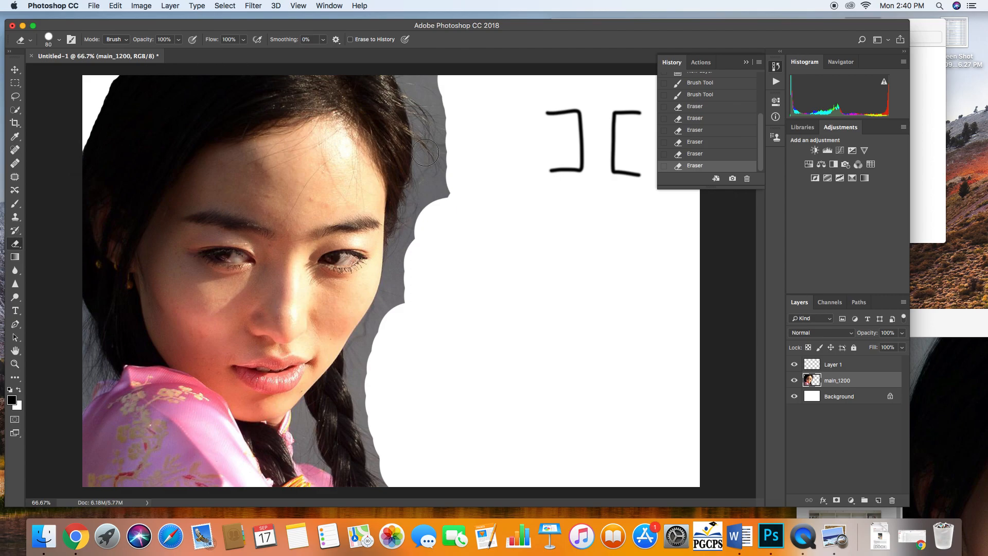
Step: Select the remaining gray wall strip along the face and braid with the Magic Wand tool, clear it, and deselect
drag(17, 109, 57, 124)
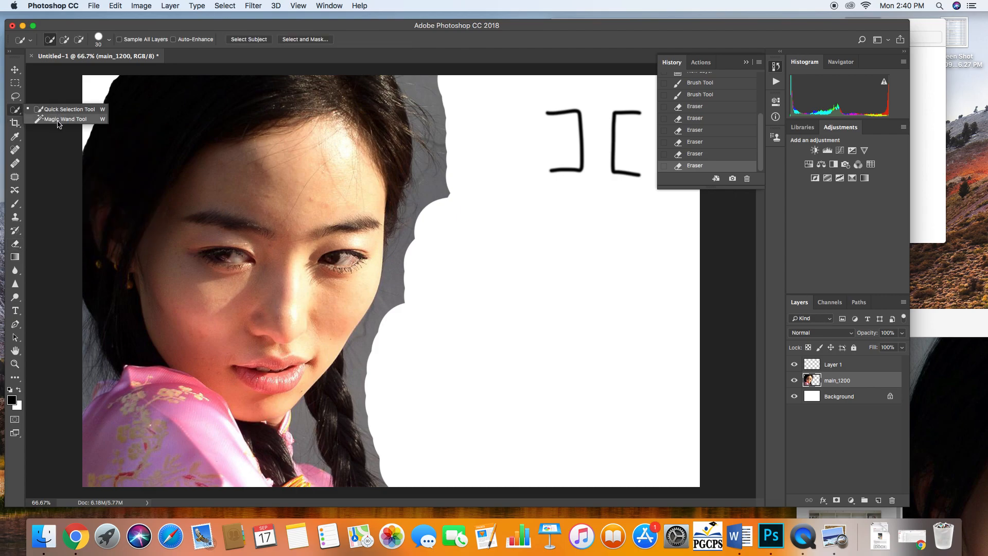
click(58, 120)
click(430, 91)
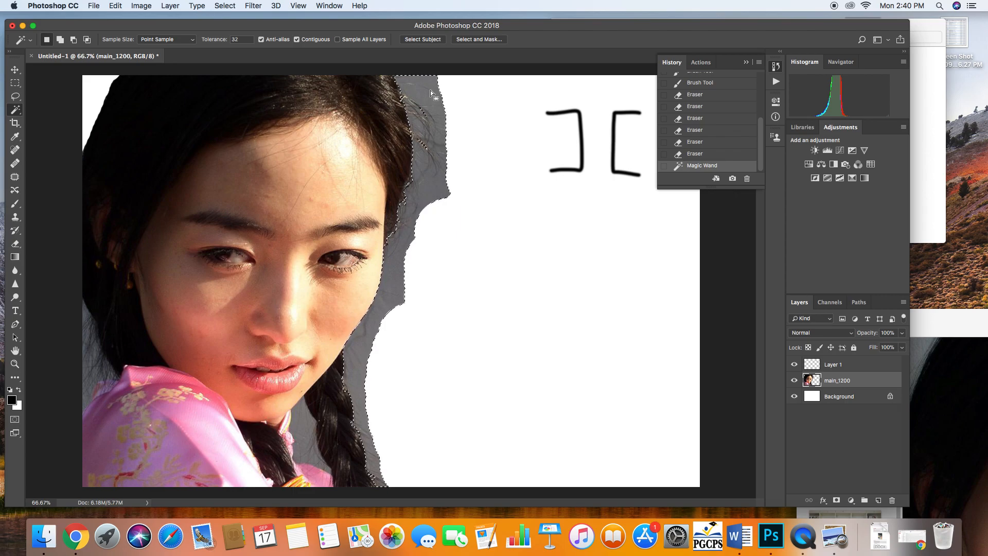
key(Delete)
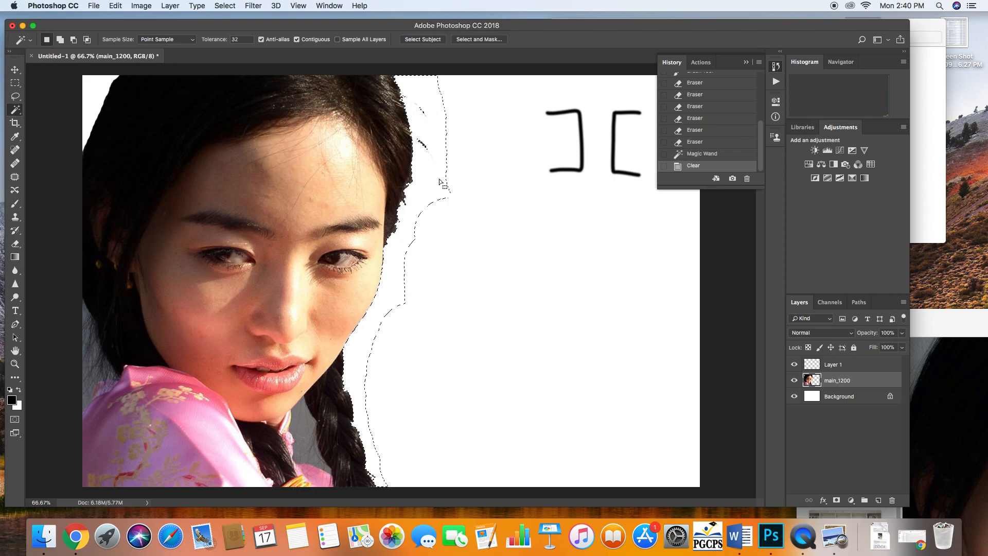
key(super+d)
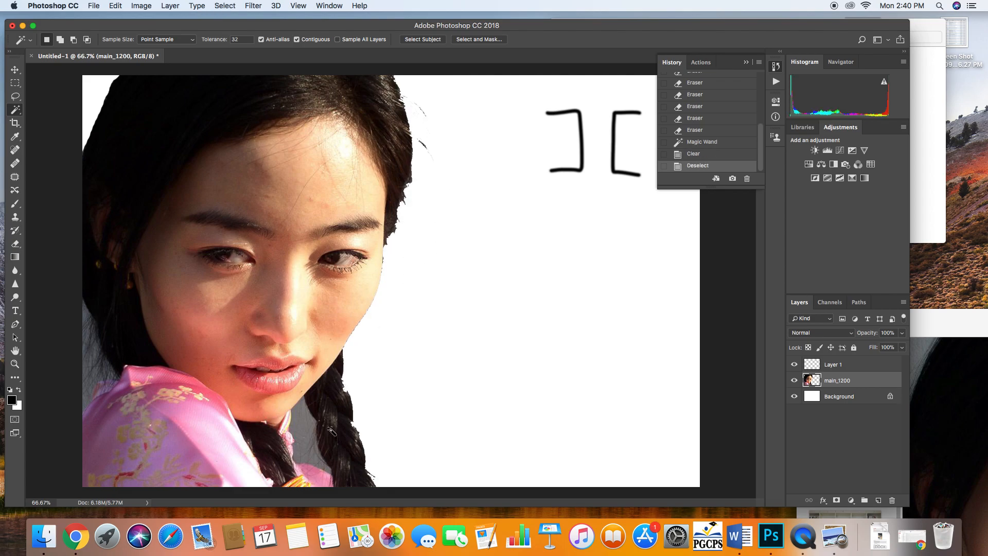
Step: Clear the gray patches between the neck and braid and beside the hair above the shoulder using Magic Wand selections, deselecting after each
click(300, 433)
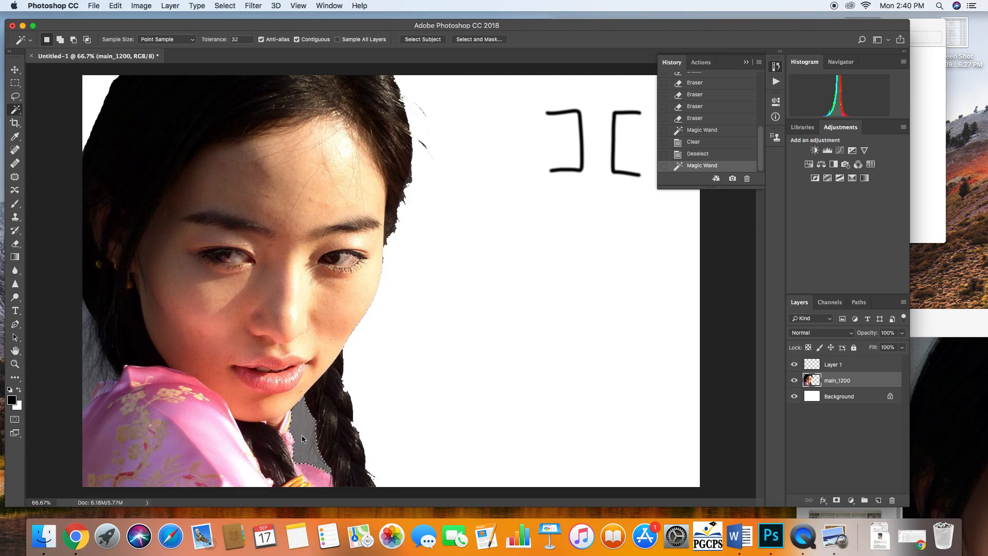
key(Delete)
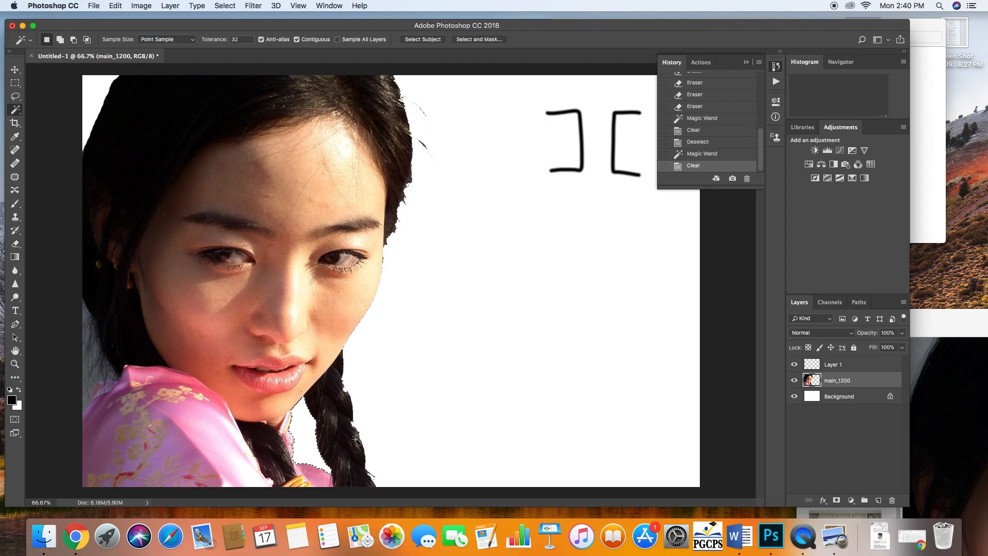
key(super+d)
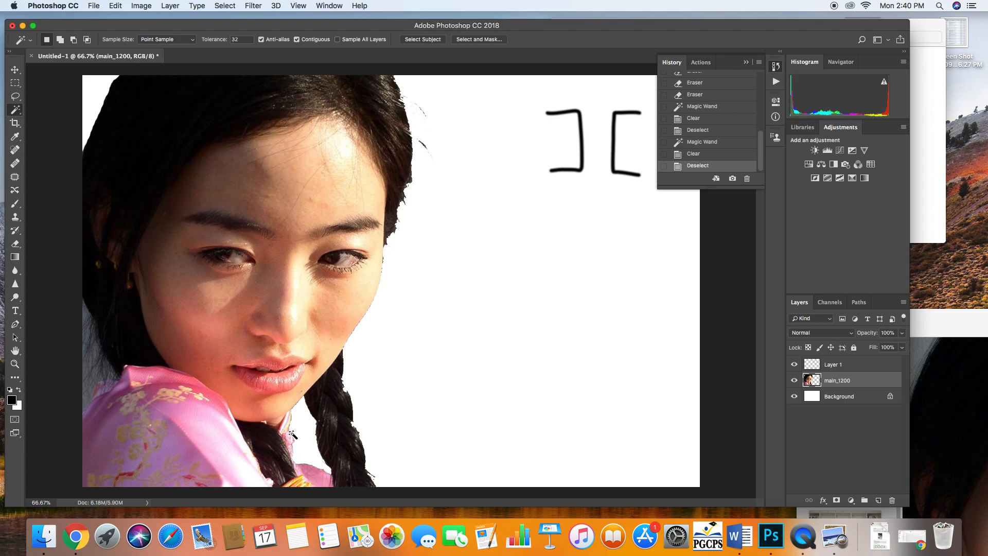
click(89, 393)
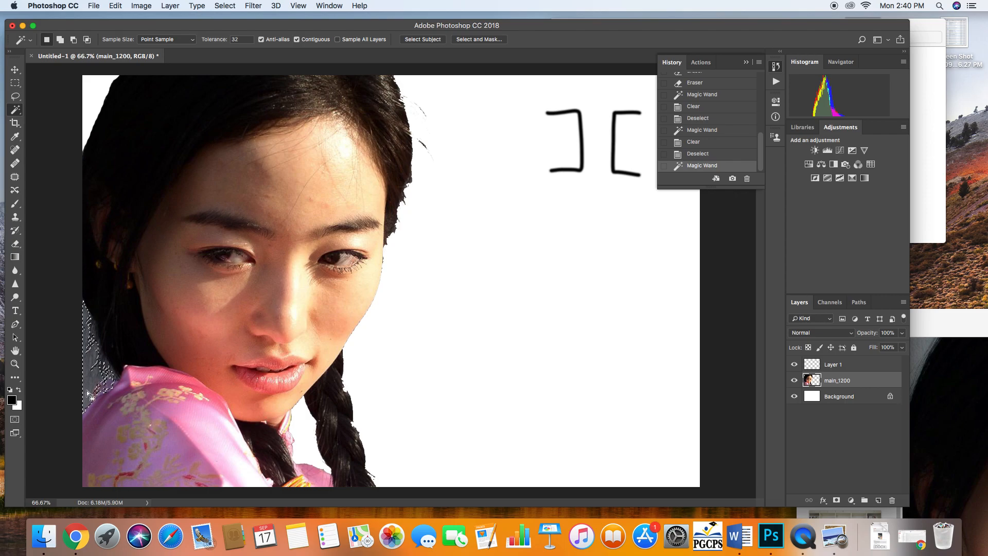
key(Delete)
key(super+d)
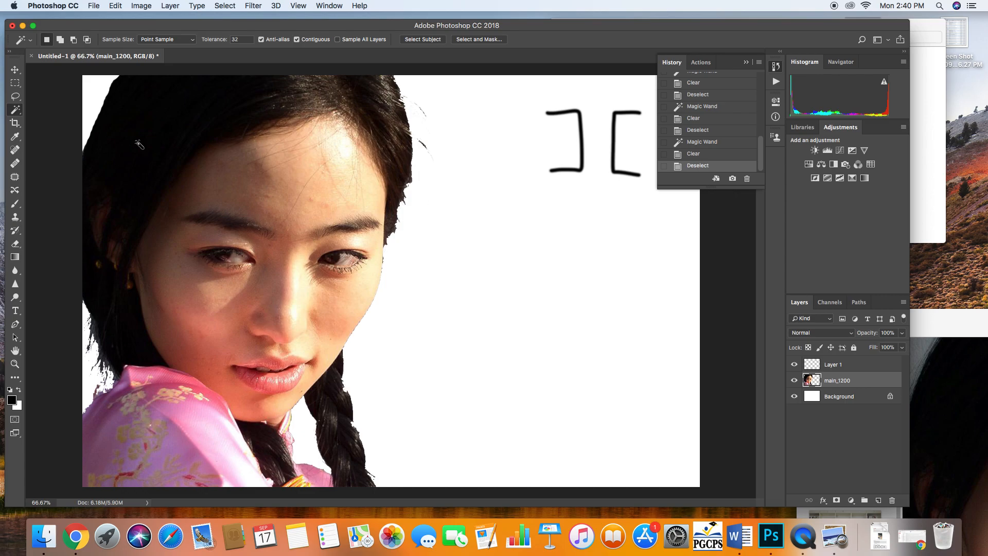
click(15, 97)
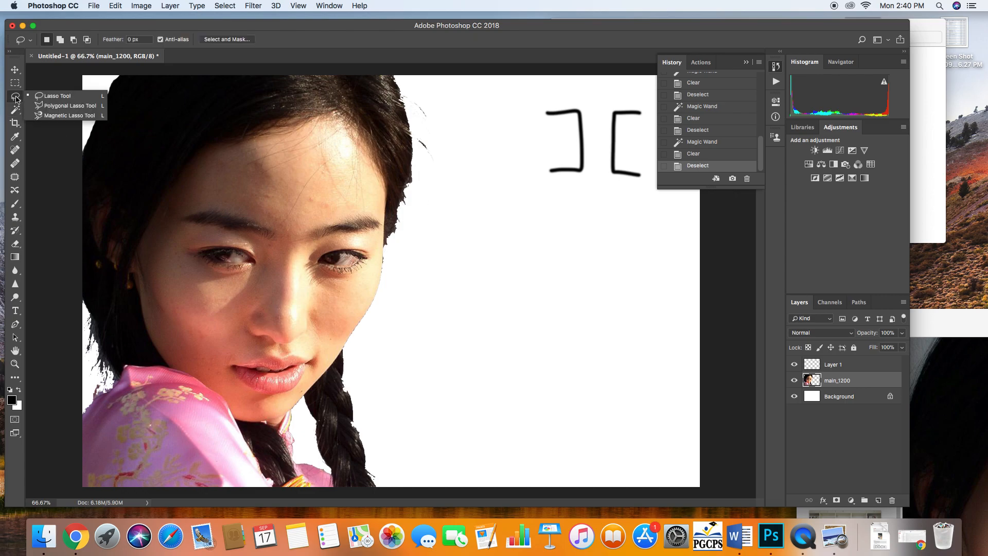
click(15, 99)
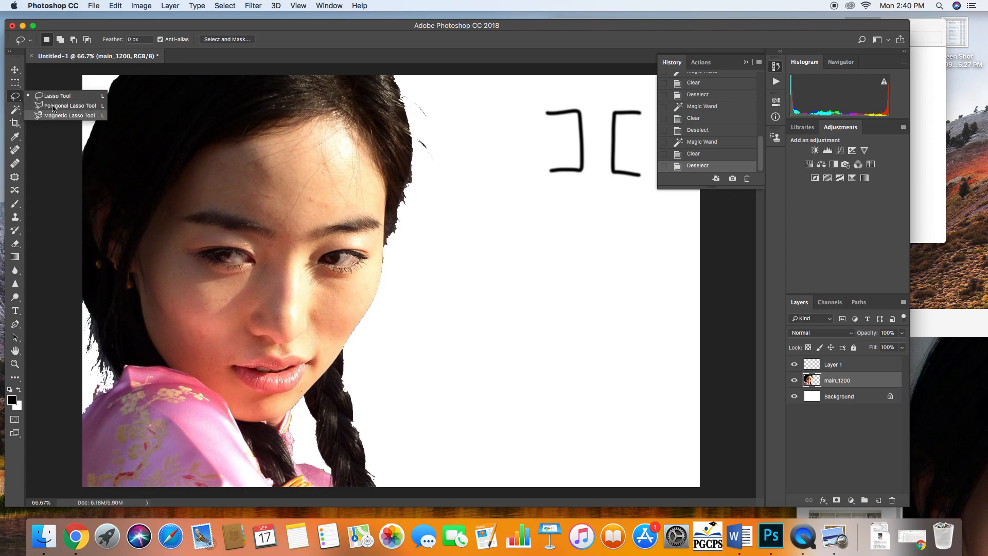
click(17, 101)
Step: Try clearing the woman's cheek with a Quick Selection, undo the clear, and deselect
click(15, 110)
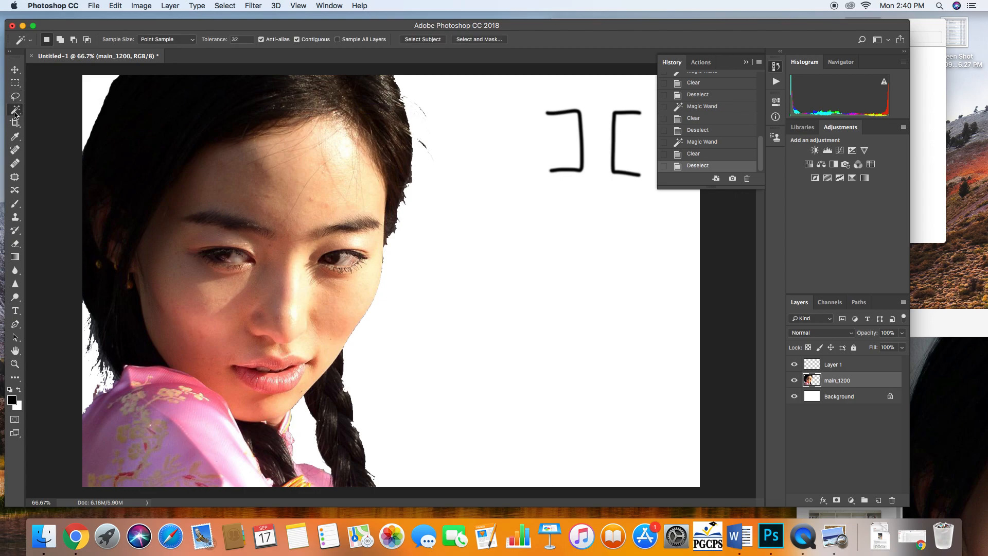
click(54, 110)
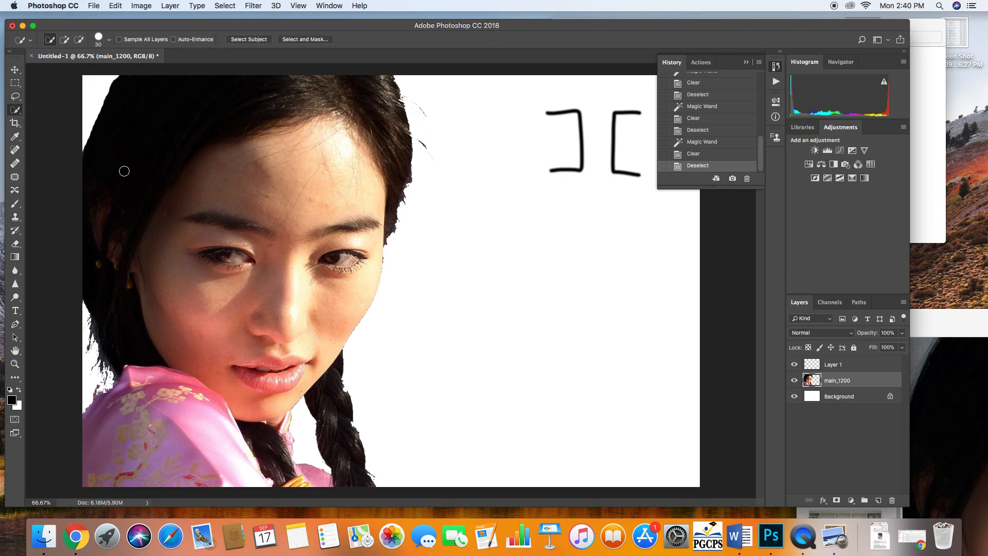
click(319, 344)
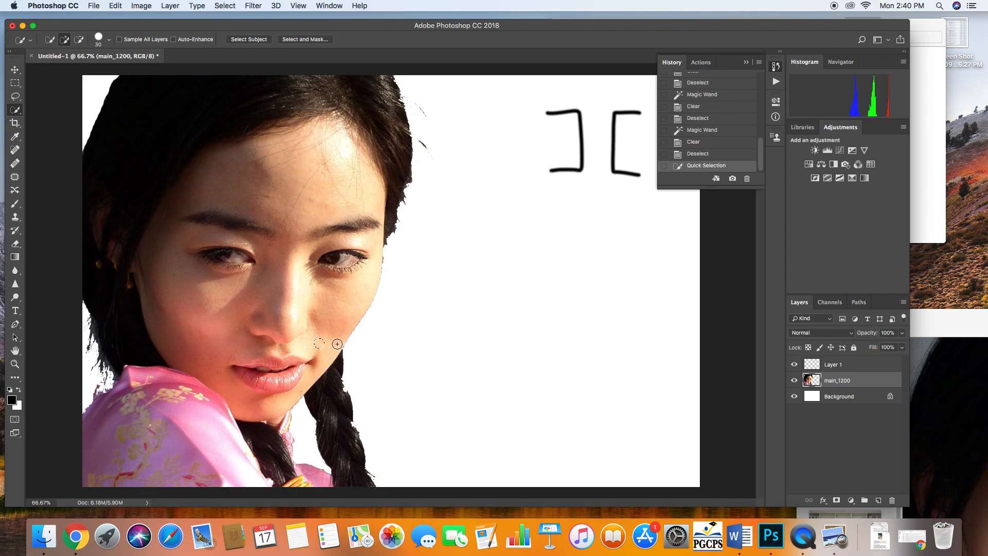
click(356, 306)
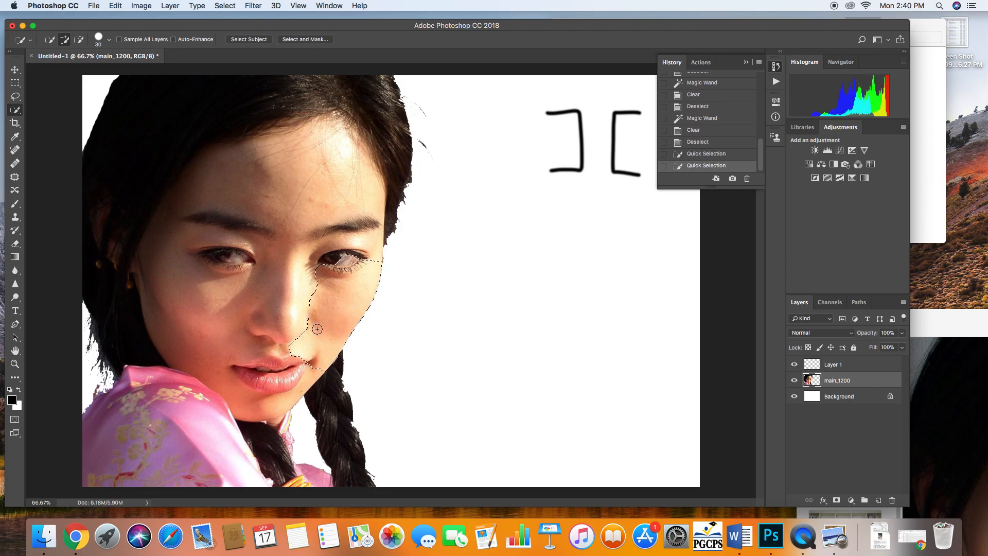
key(Delete)
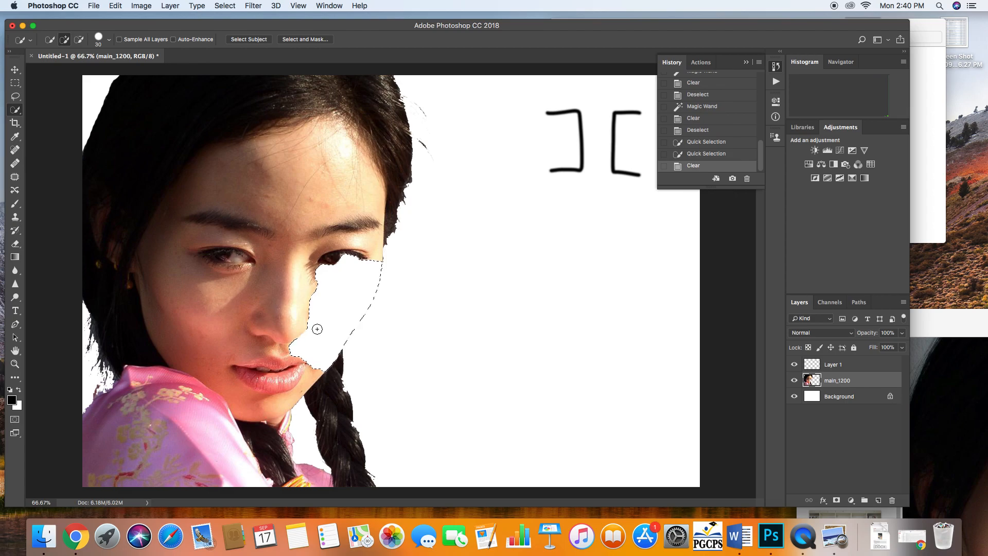
key(super+z)
key(super+d)
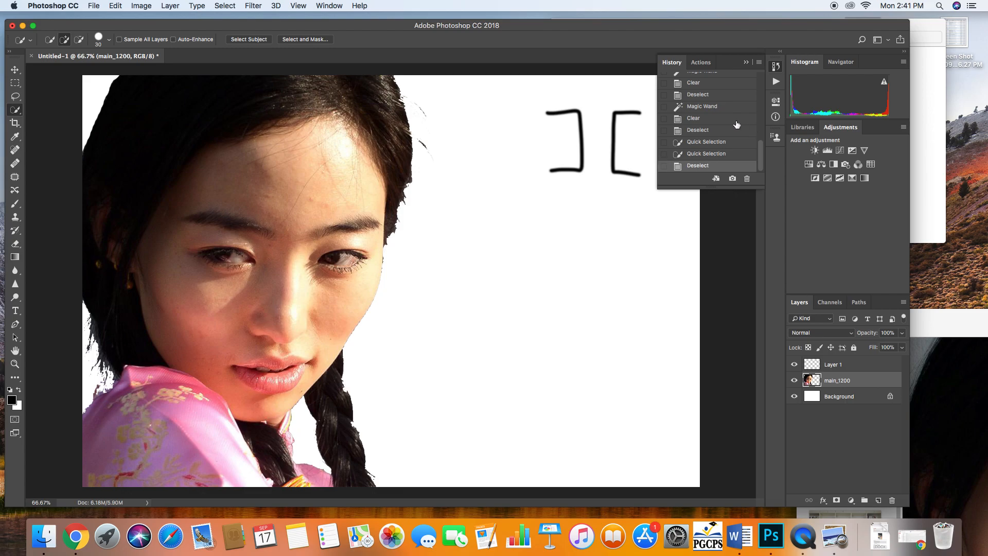
Step: Collapse the History panel and bring it back into view
click(748, 63)
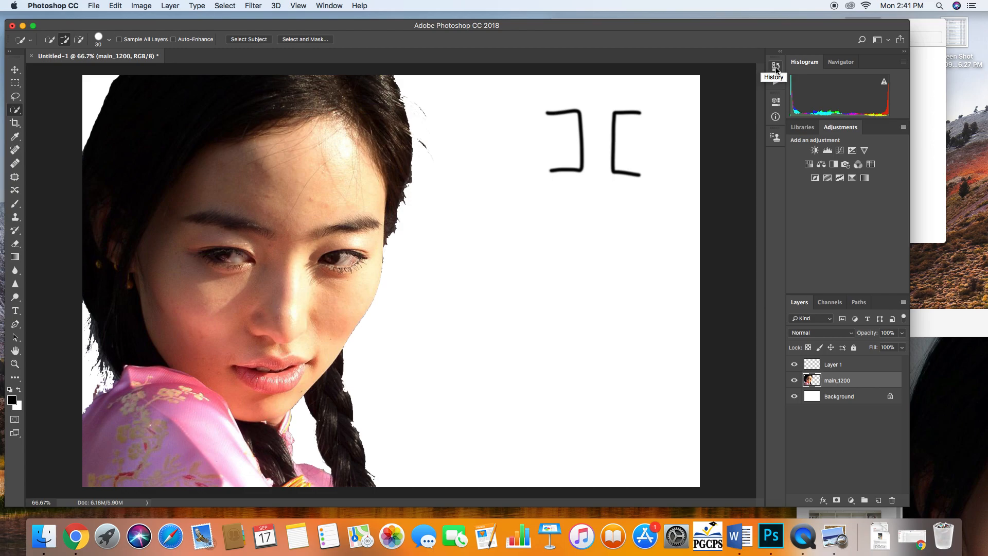
click(320, 7)
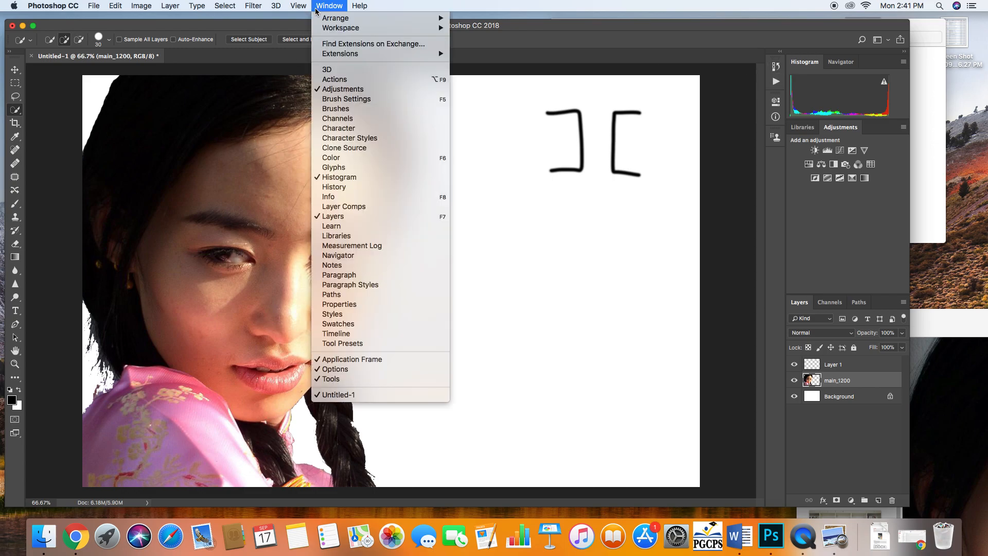
click(355, 186)
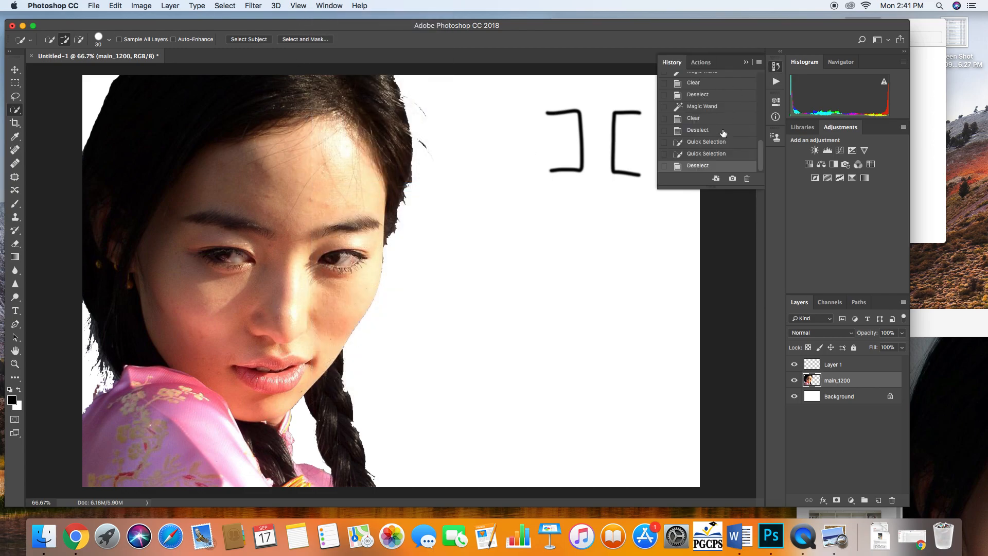
click(711, 157)
click(711, 165)
click(715, 146)
click(715, 165)
Step: Try selecting the dark hair at the photo's upper edge with the Quick Selection tool, clearing it, and deselecting
mouse_move(122, 149)
mouse_down()
mouse_move(141, 111)
mouse_move(132, 152)
mouse_move(209, 120)
mouse_move(154, 172)
mouse_up()
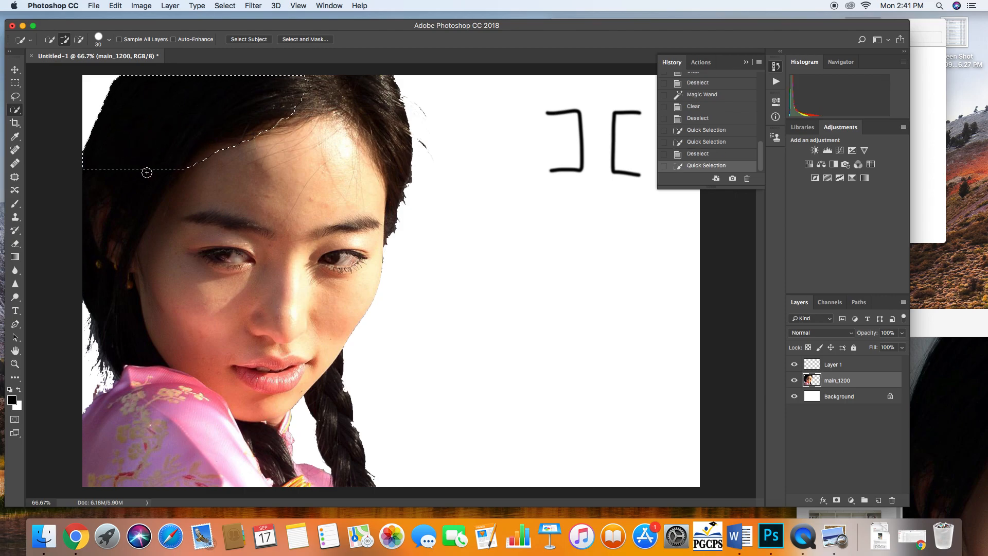
key(Delete)
key(super+d)
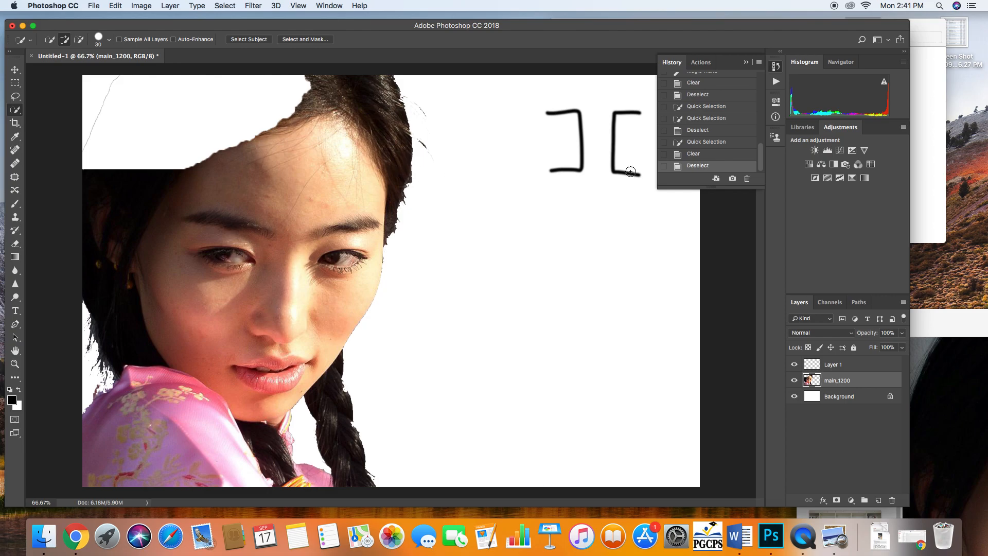
Step: Step back through the history to the Deselect state before the hair was selected and cleared
click(693, 154)
click(692, 145)
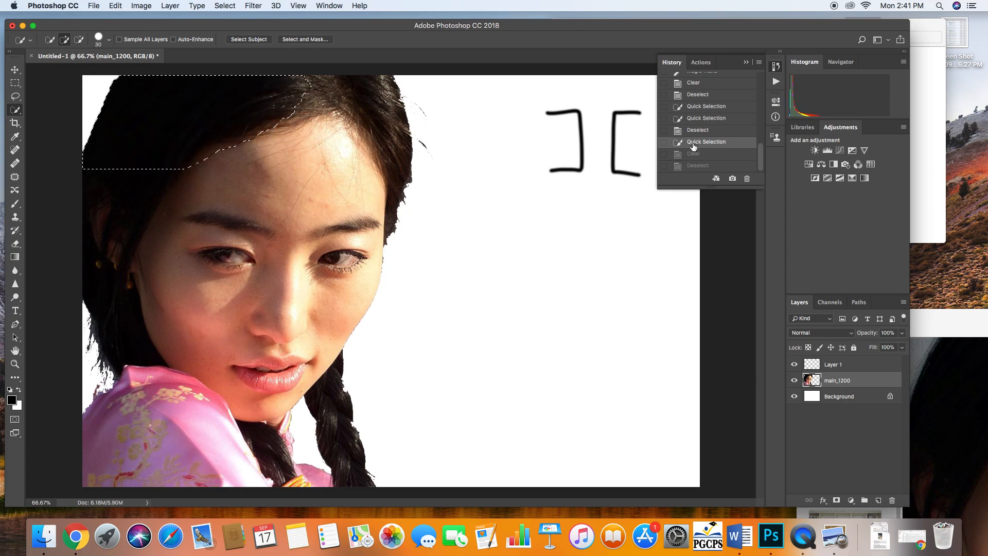
click(696, 132)
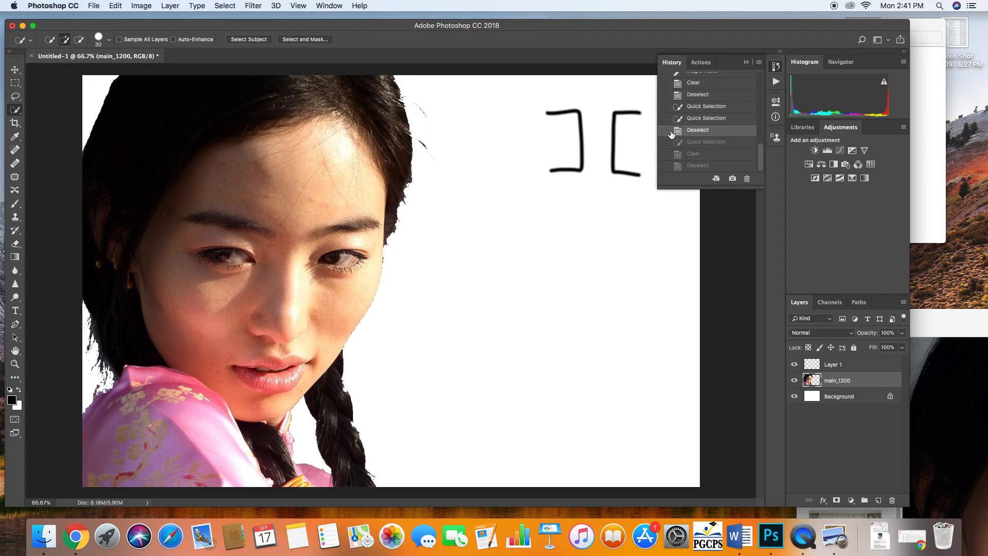
click(696, 121)
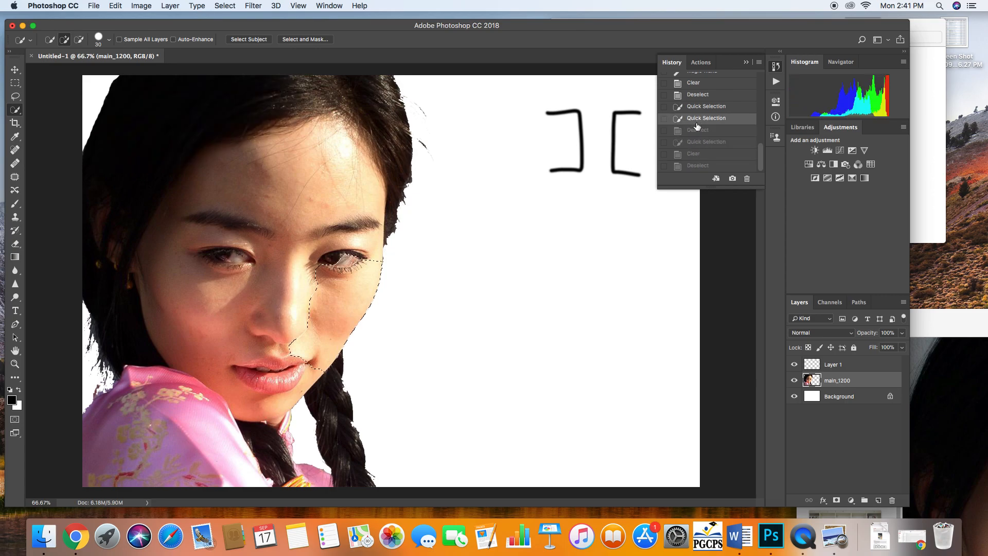
click(694, 133)
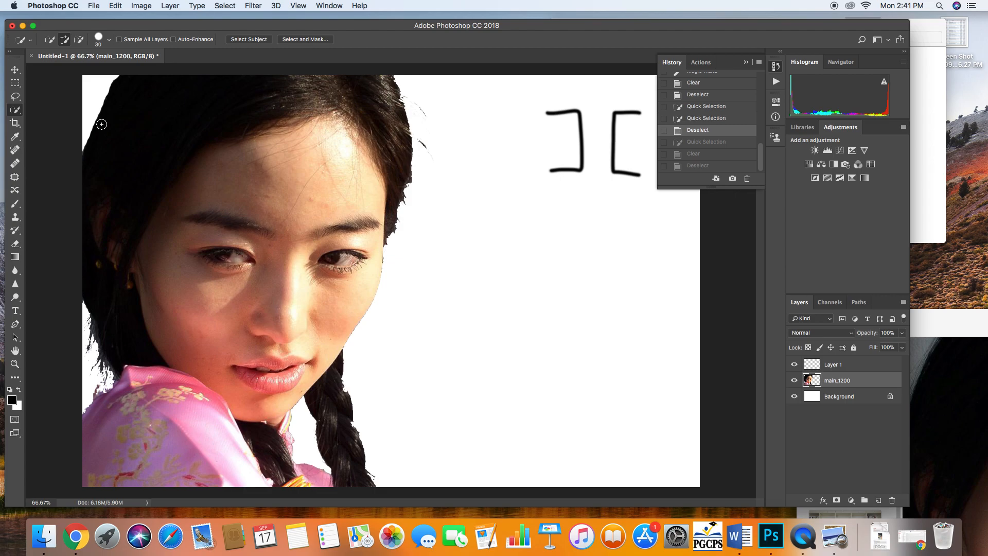
mouse_move(761, 155)
mouse_down()
mouse_move(752, 84)
mouse_move(738, 188)
mouse_up()
Step: Paint a short black test stroke on the white area with the size 50 brush and undo it
click(14, 203)
drag(525, 193, 499, 273)
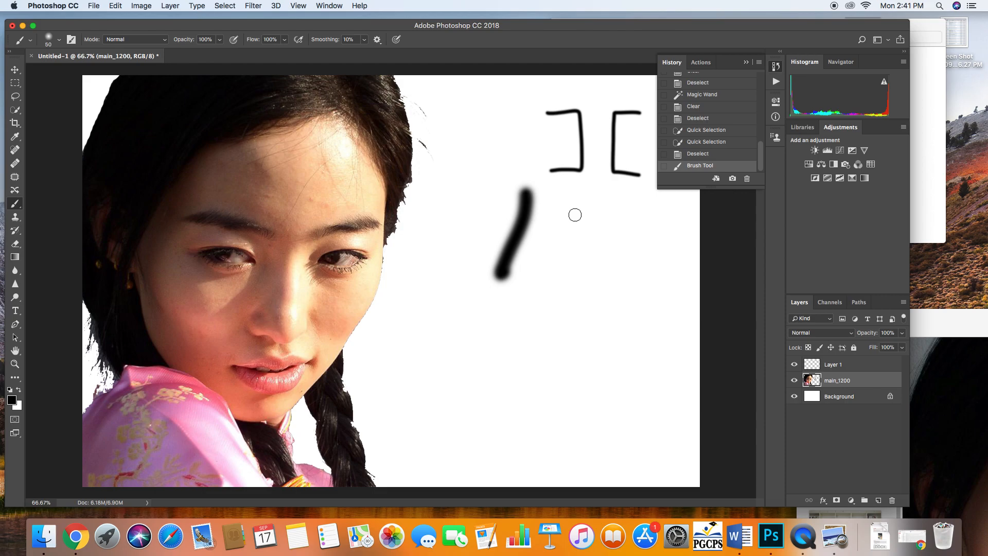
key(super+z)
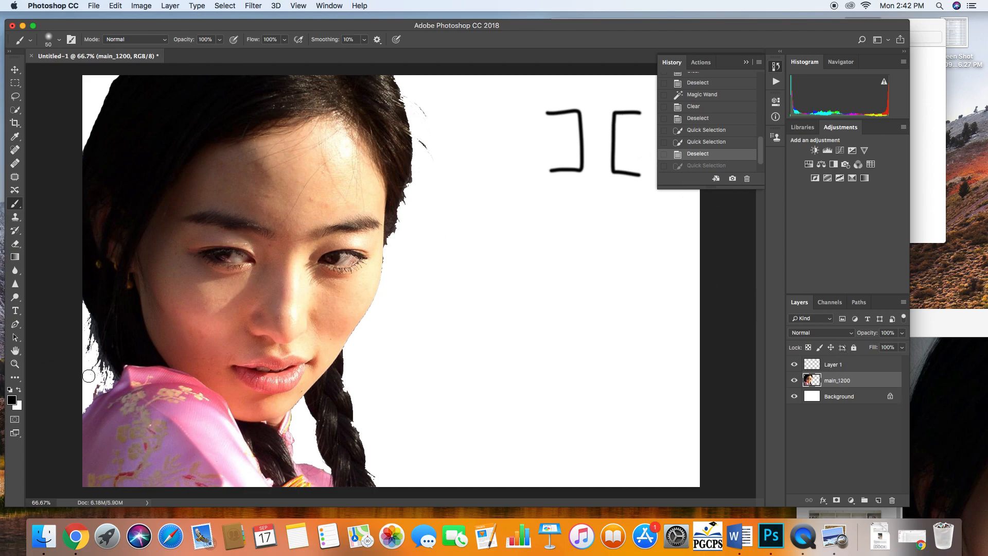
Step: Widen the canvas with the Crop tool by extending its right edge into blank space beside the woman, and apply the crop
click(931, 217)
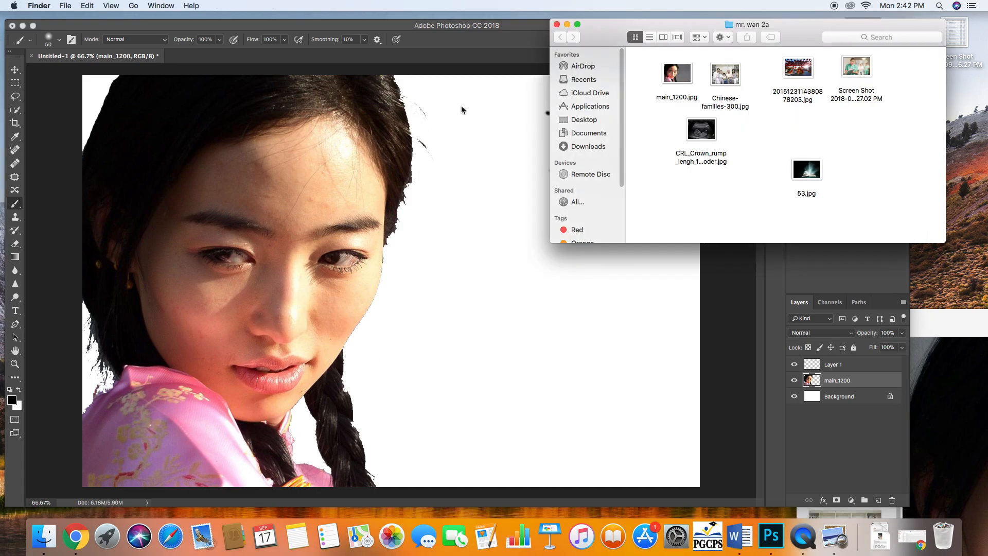
click(289, 31)
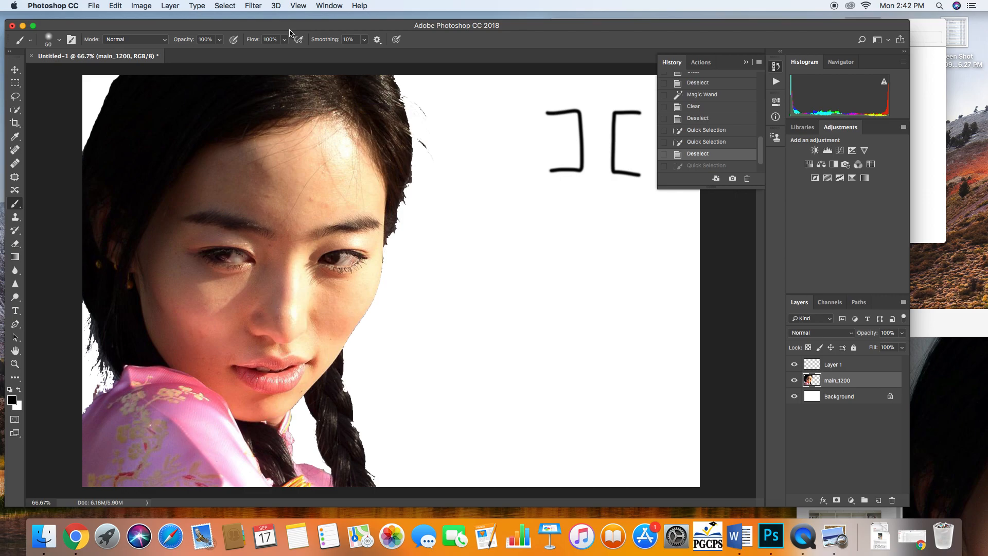
key(super+minus)
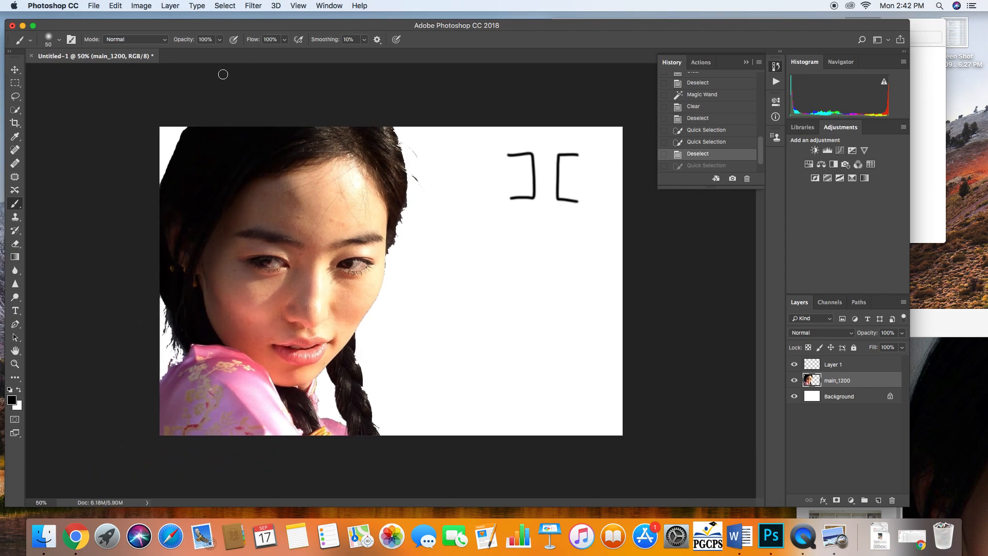
click(15, 123)
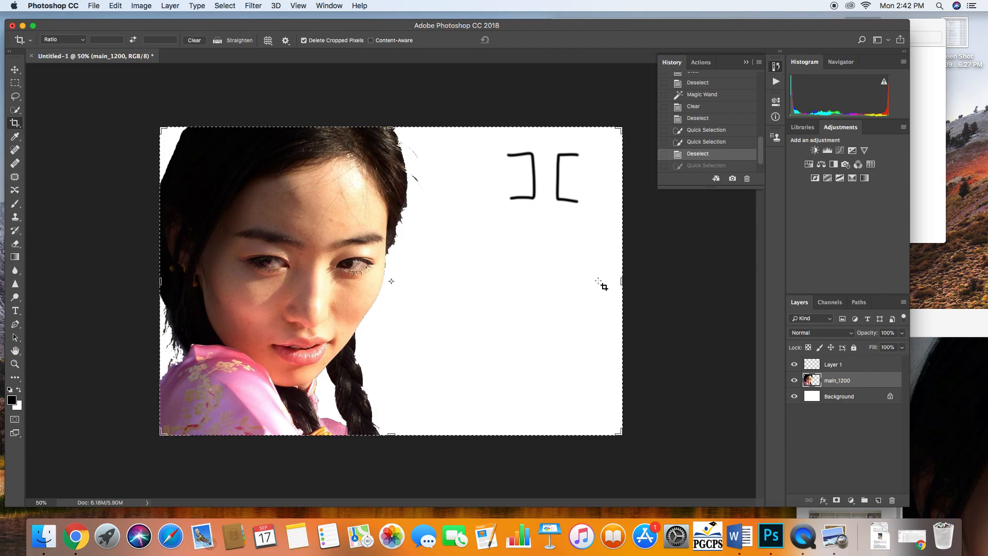
drag(621, 281, 704, 285)
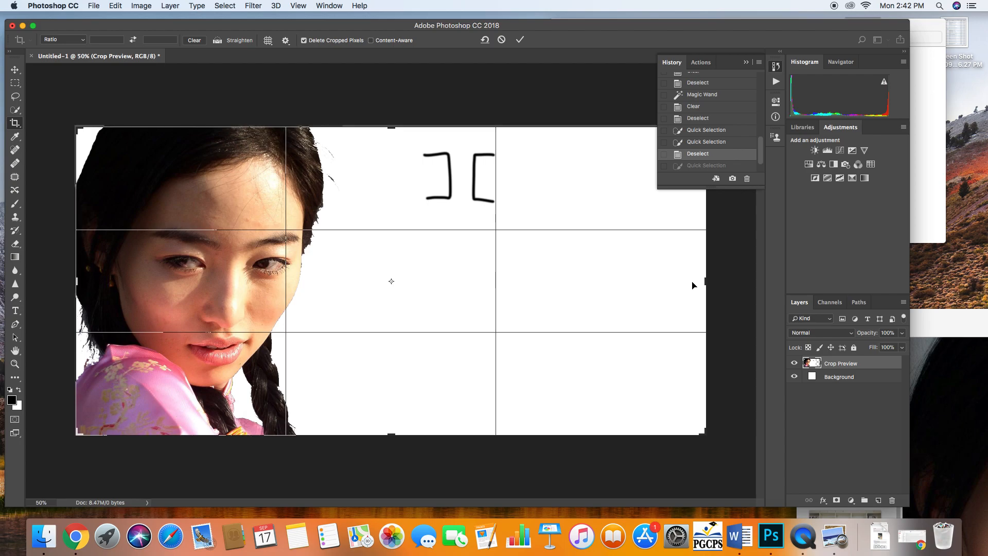
key(Return)
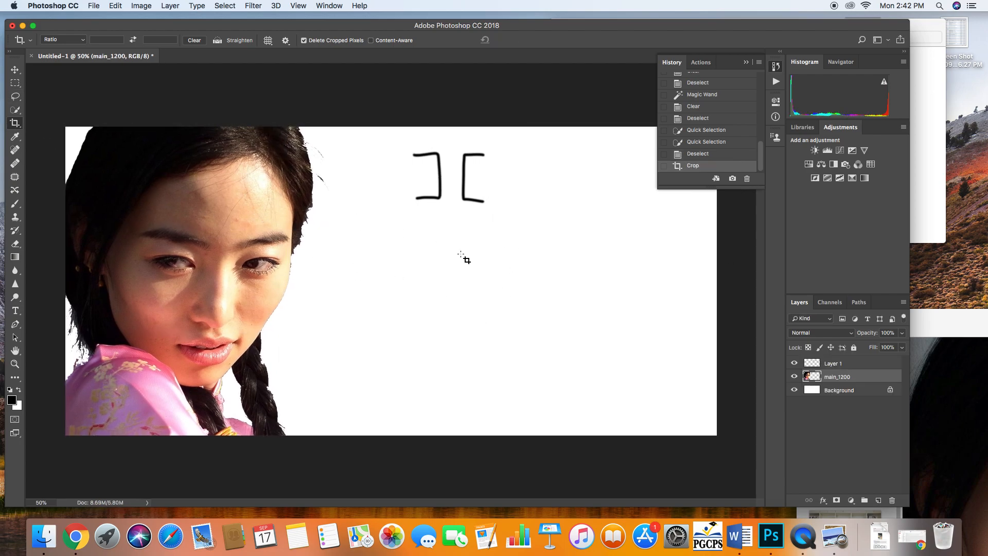
Step: Try extending the canvas above the woman's head to about 4.7 in high with the Crop tool, and undo the crop
click(17, 125)
drag(394, 127, 393, 97)
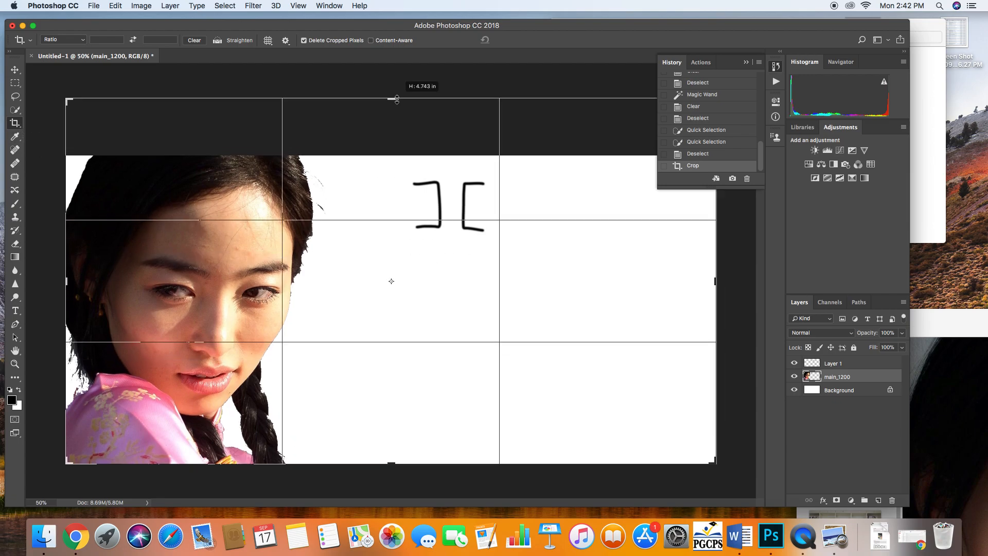
key(Return)
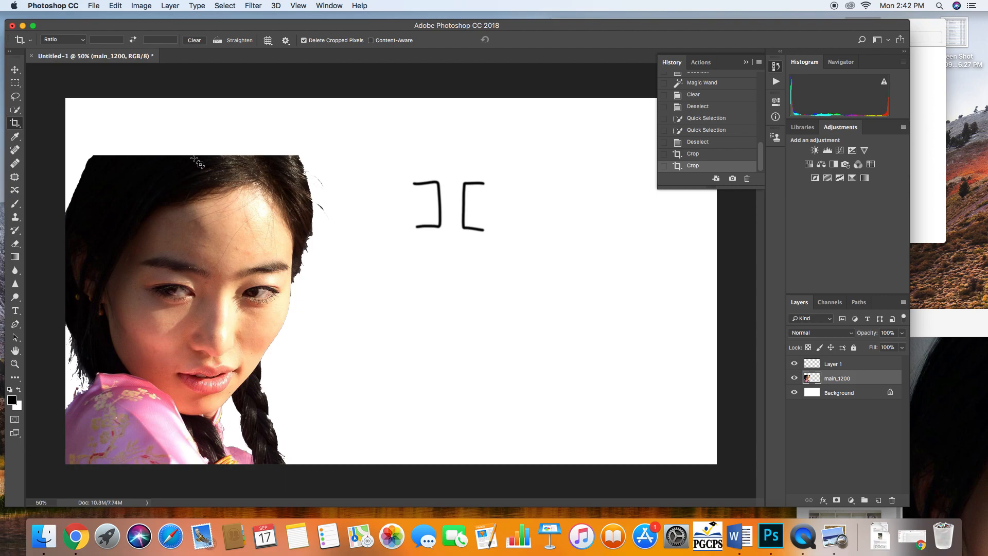
key(super+z)
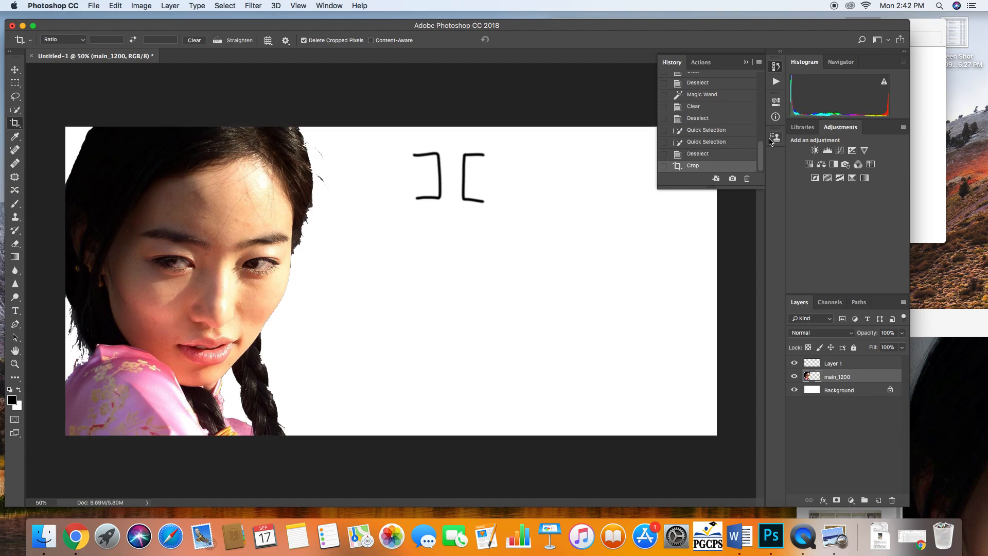
Step: Place 2015123114380878203.jpg from the Finder window into the document, enlarged to about 104% so it covers the whole canvas
click(928, 145)
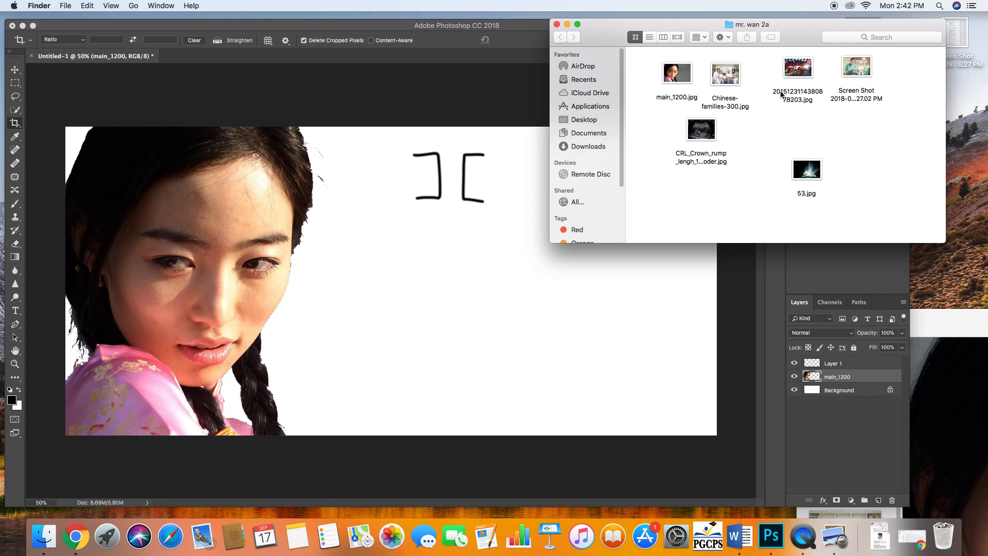
drag(803, 71, 343, 286)
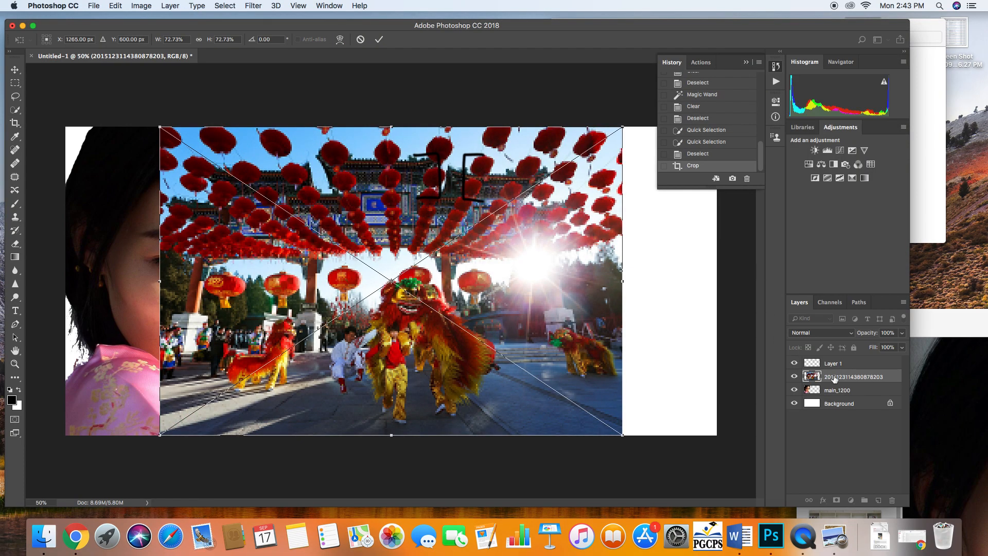
drag(254, 280, 376, 278)
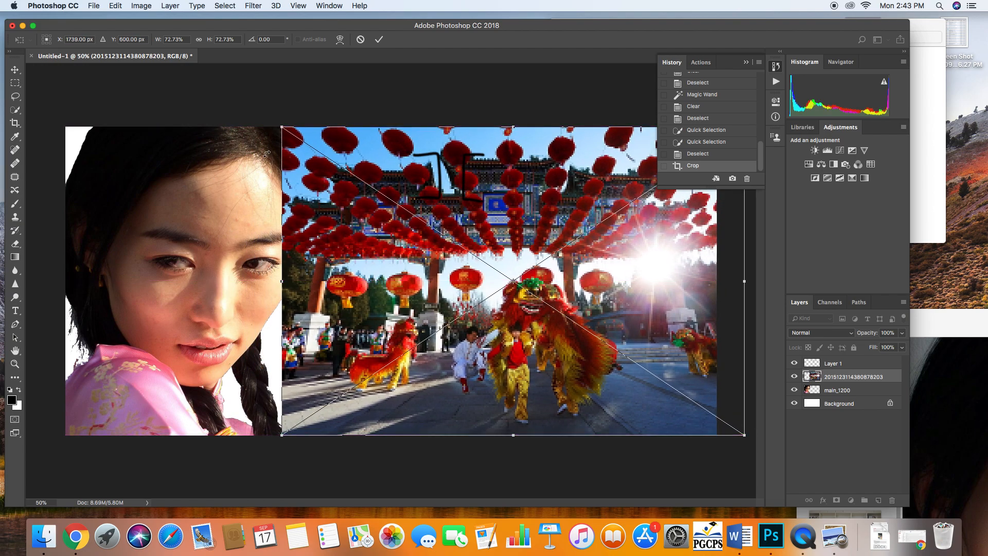
drag(278, 130, 82, 64)
drag(286, 205, 268, 221)
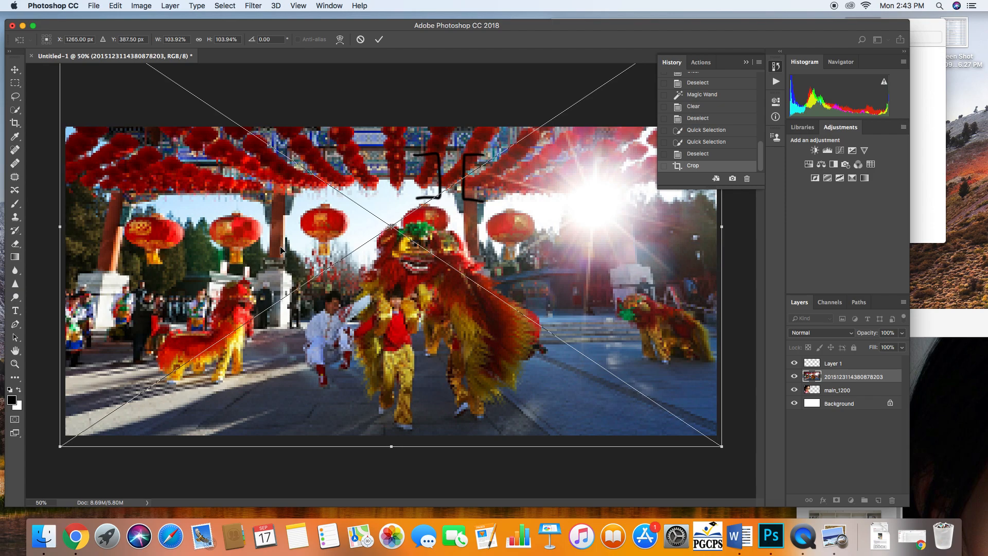
key(Return)
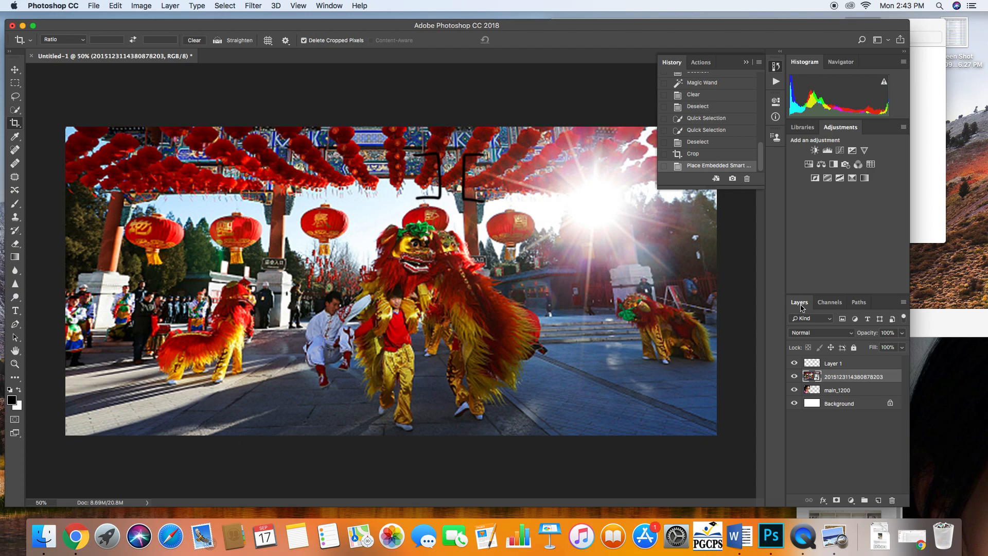
mouse_move(834, 381)
mouse_down()
mouse_move(832, 391)
mouse_move(833, 381)
mouse_up()
click(810, 393)
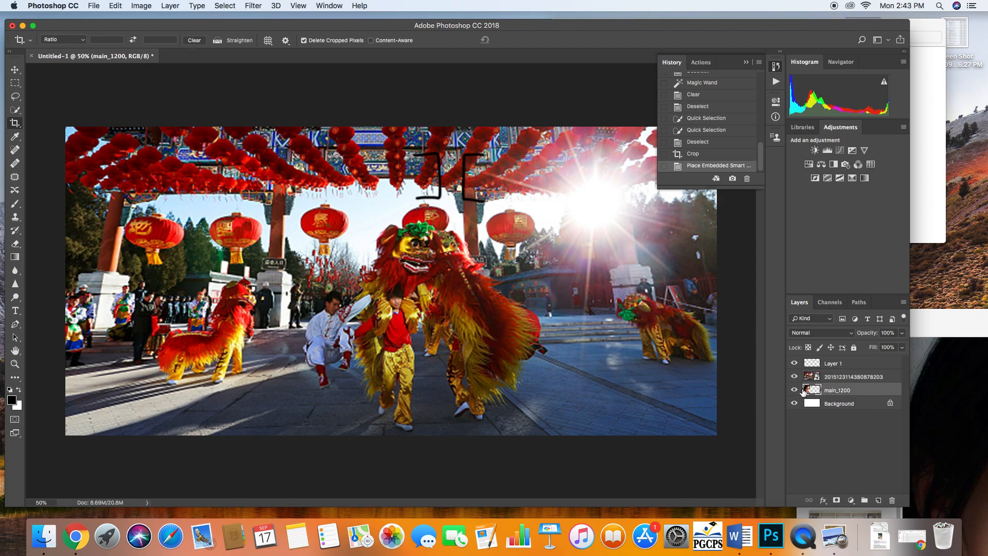
drag(844, 381, 844, 395)
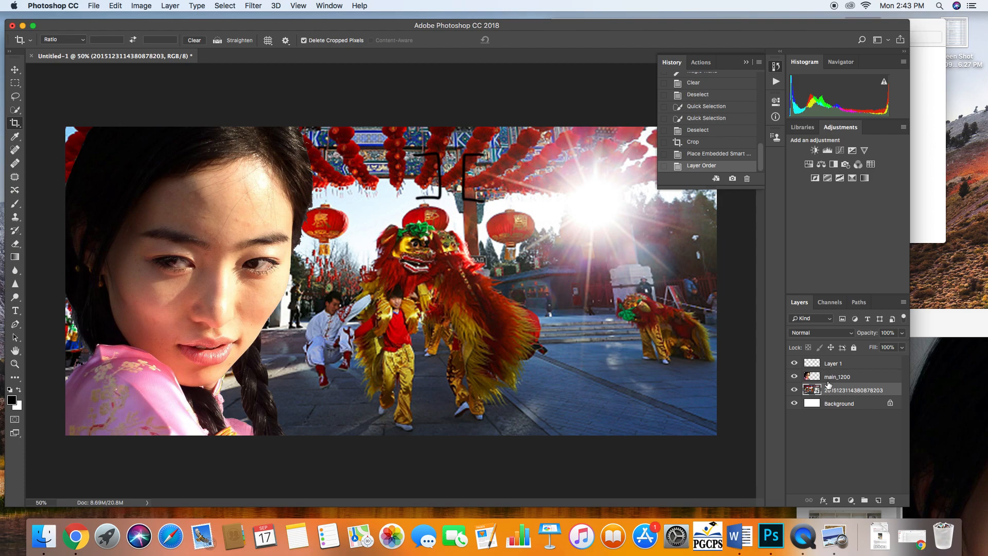
drag(823, 364, 823, 397)
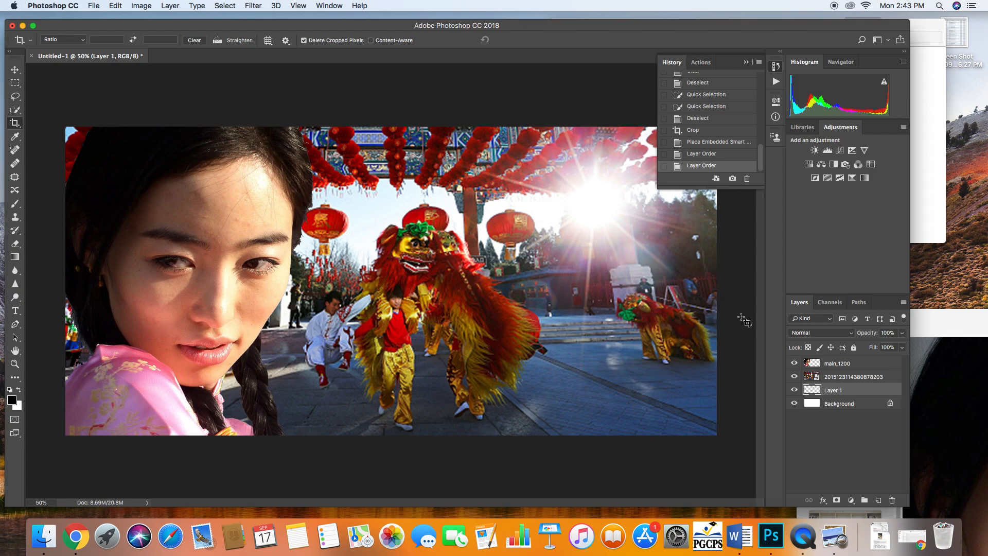
click(824, 376)
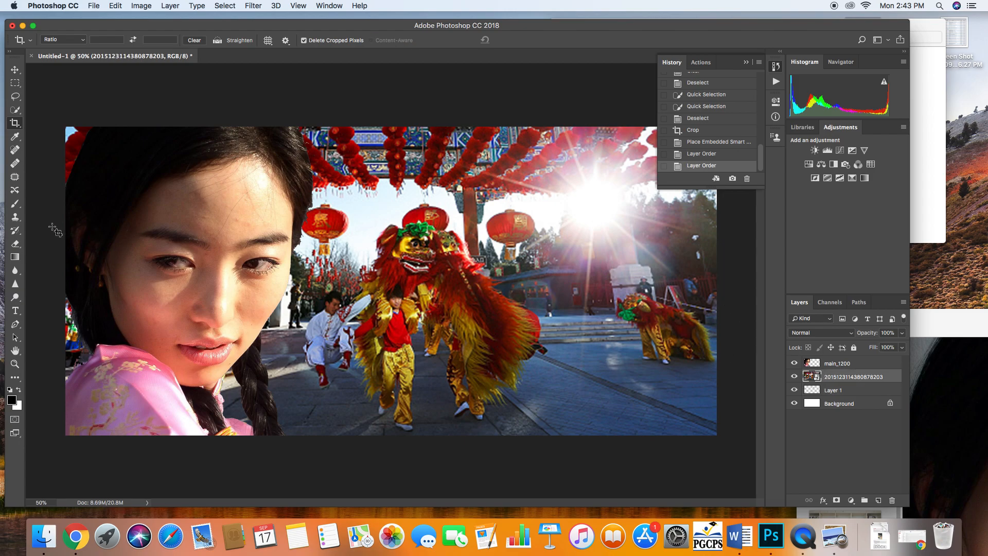
Step: Move the main_1200 woman cutout slightly to the right across the festival background
click(13, 72)
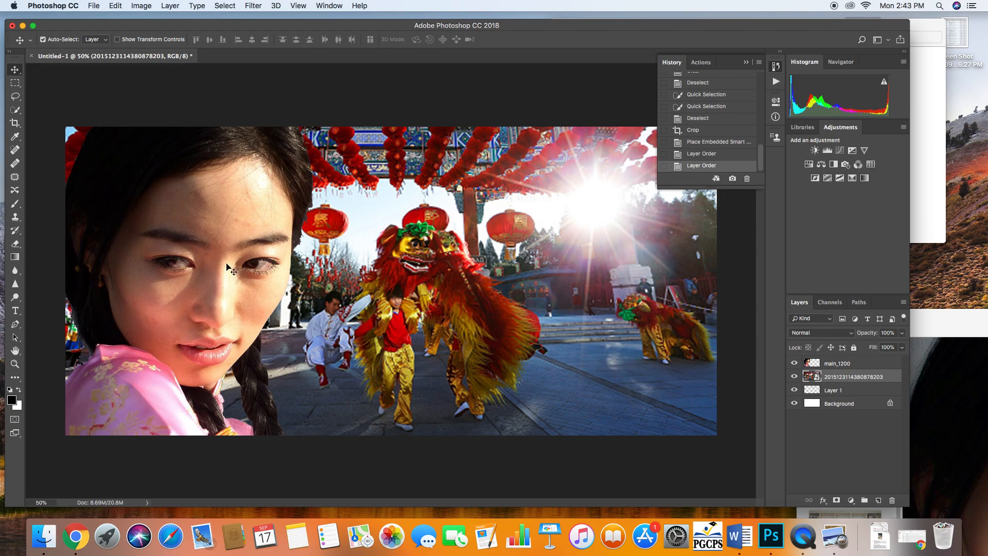
drag(306, 219, 331, 220)
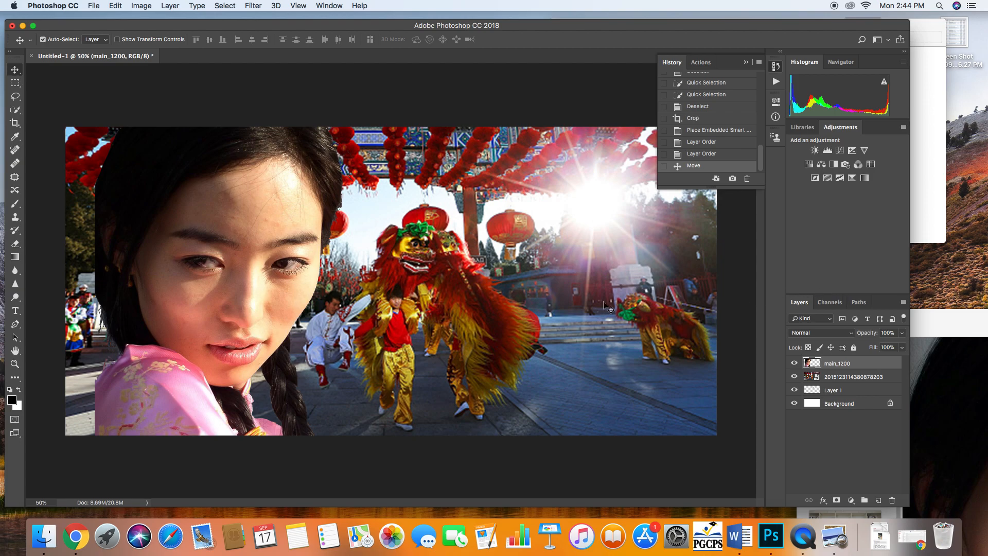
Step: Place Chinese-families-300.jpg from the Finder window into the document, scaled down and positioned to the right of the woman along the lower edge
click(942, 224)
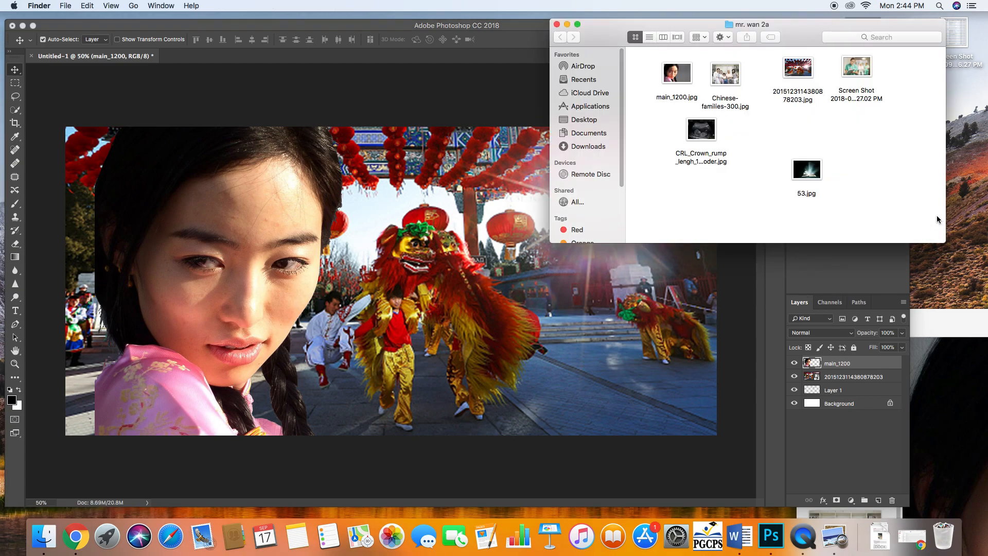
drag(731, 84, 414, 267)
drag(470, 291, 599, 288)
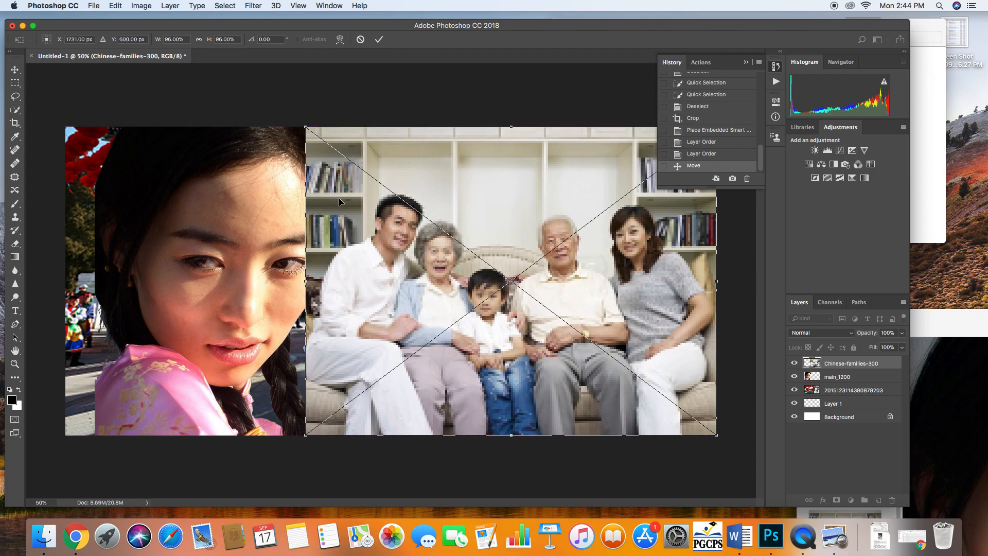
drag(304, 126, 412, 209)
drag(442, 282, 392, 279)
key(Return)
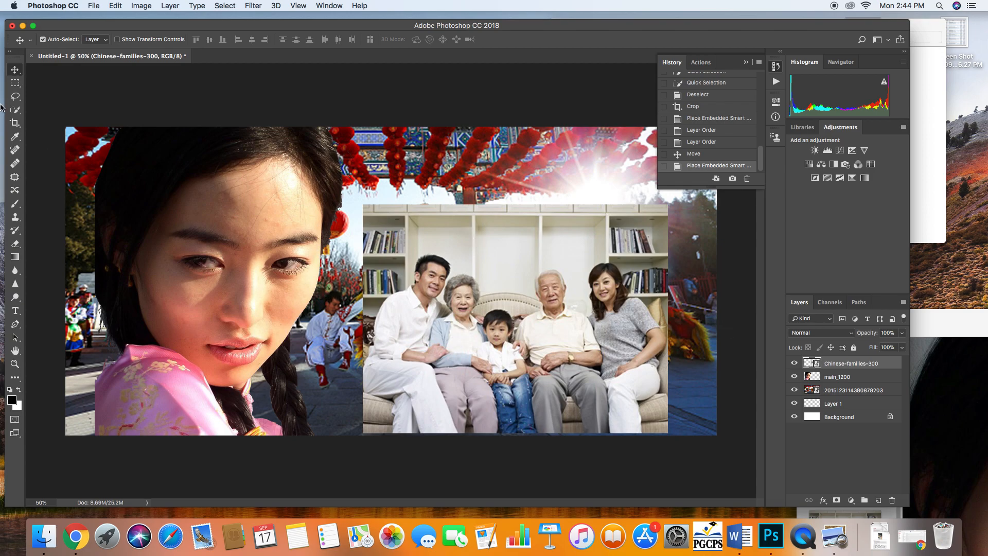
Step: Quick-select the upper-left shelf area behind the young man in the family photo, subtracting spots around his face from the selection
click(16, 112)
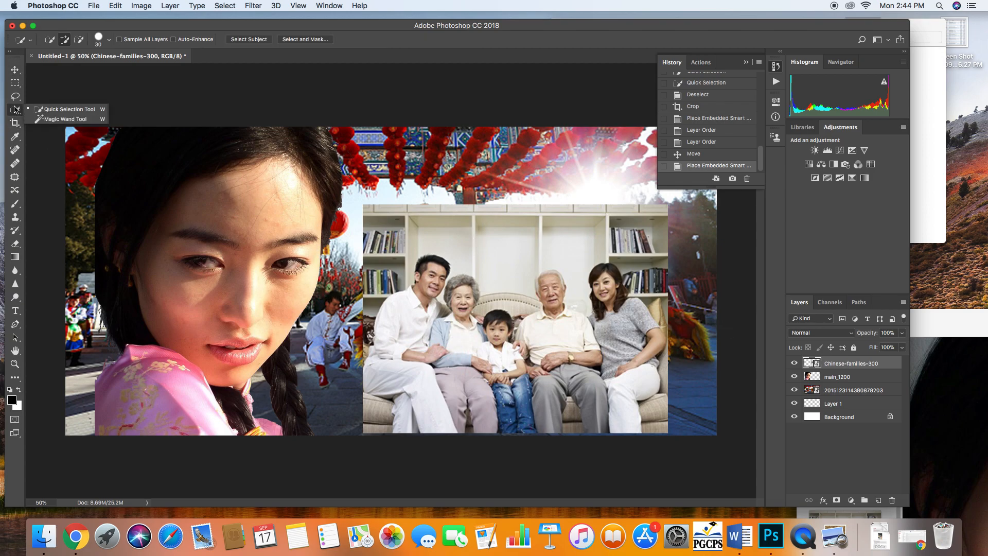
mouse_move(396, 243)
mouse_down()
mouse_move(388, 248)
mouse_move(377, 208)
mouse_move(451, 273)
mouse_up()
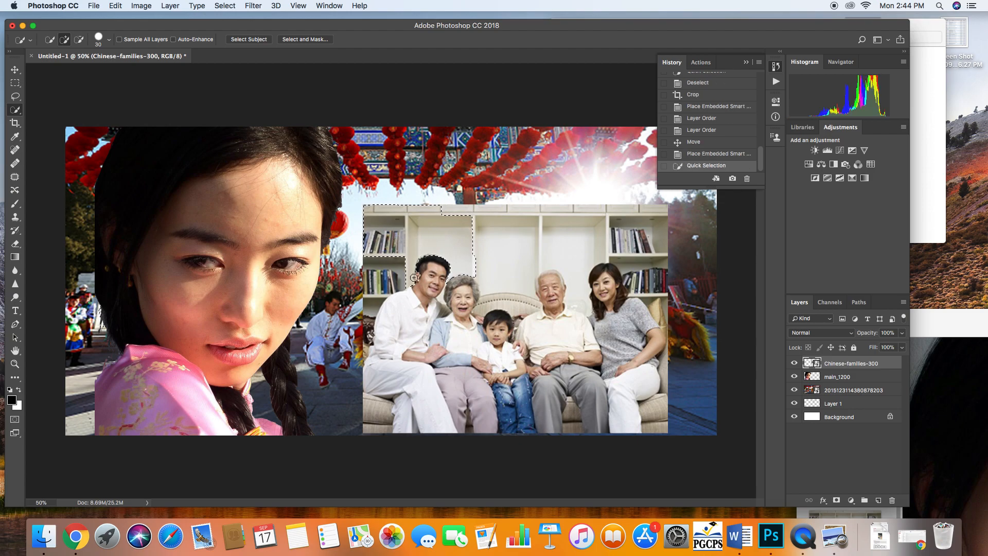
click(79, 39)
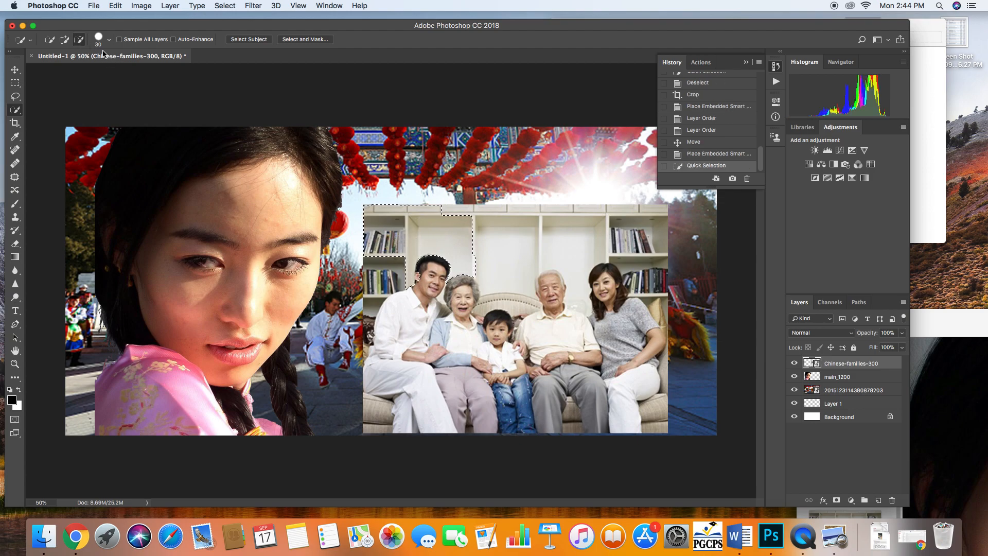
click(418, 275)
click(418, 276)
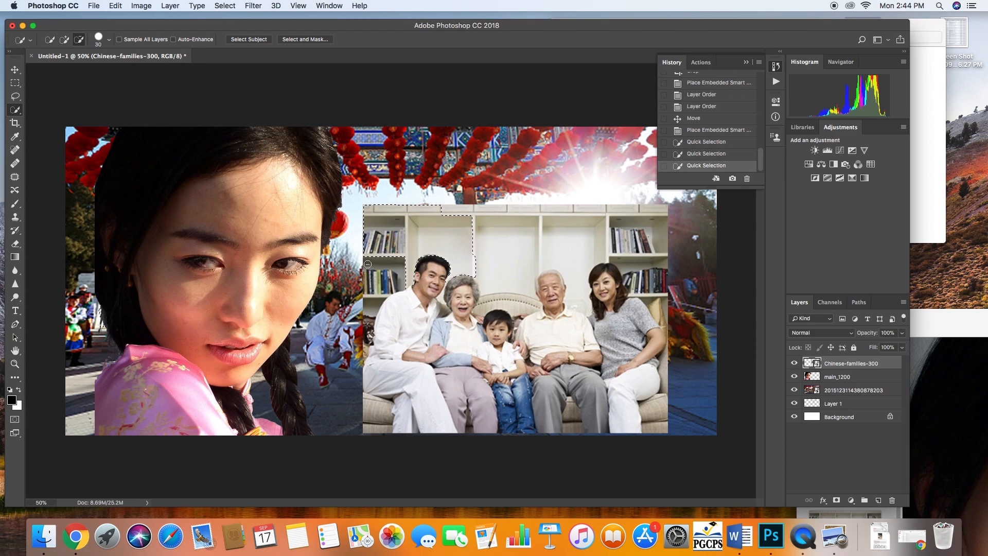
Step: Try to delete the selected shelf area directly from the Chinese-families-300 smart object
key(BackSpace)
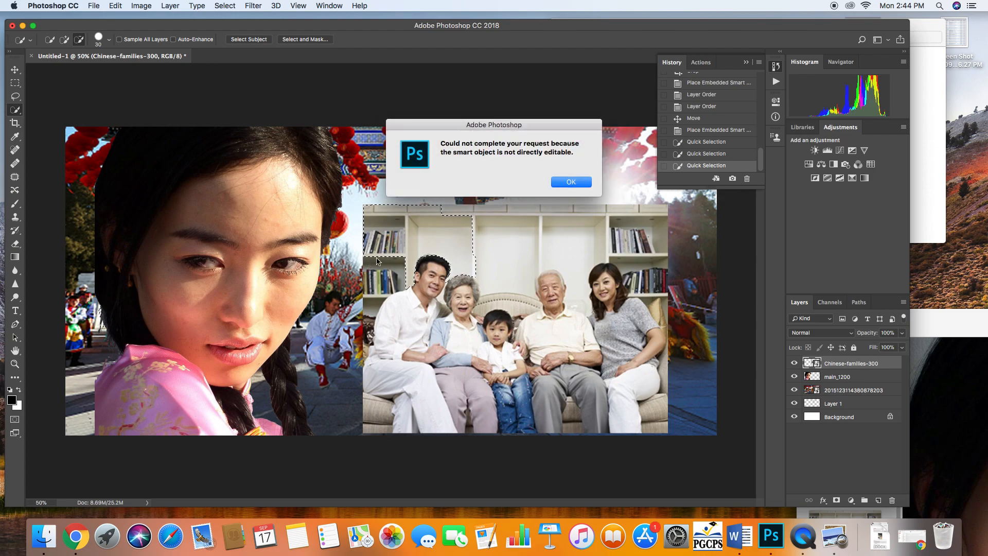
click(554, 185)
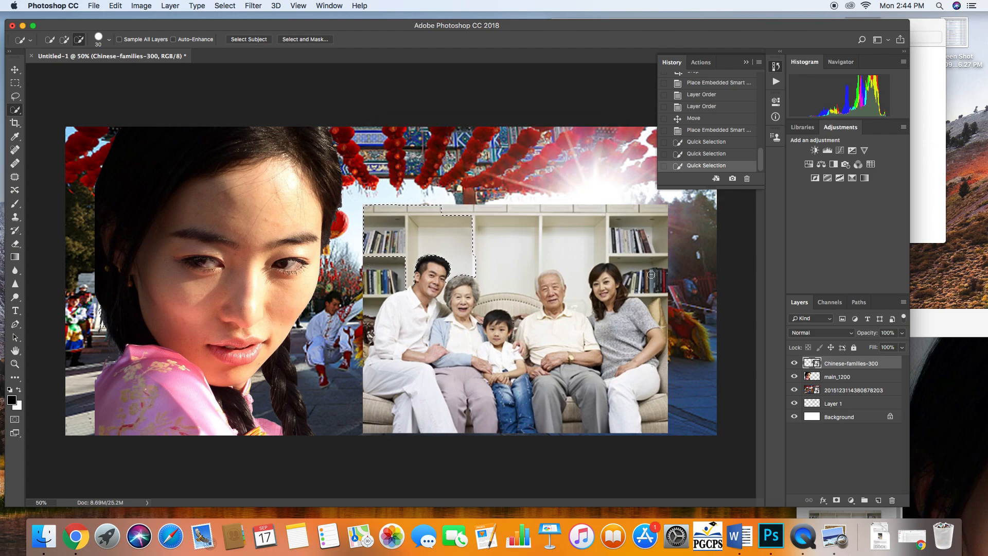
click(594, 245)
click(572, 182)
Step: Rasterize the Chinese-families-300 layer, delete the selected shelf area beside the young man, and deselect
click(15, 203)
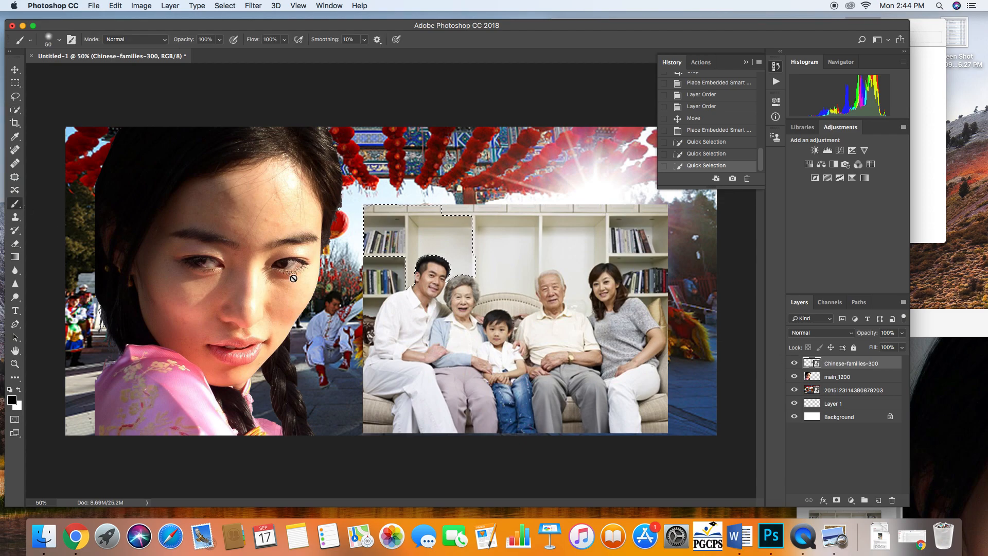
click(478, 317)
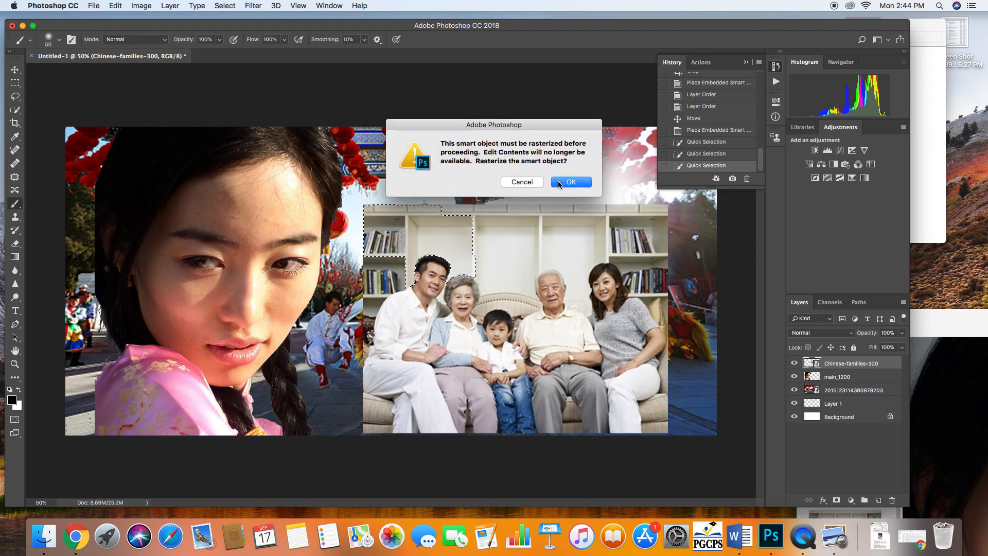
click(559, 182)
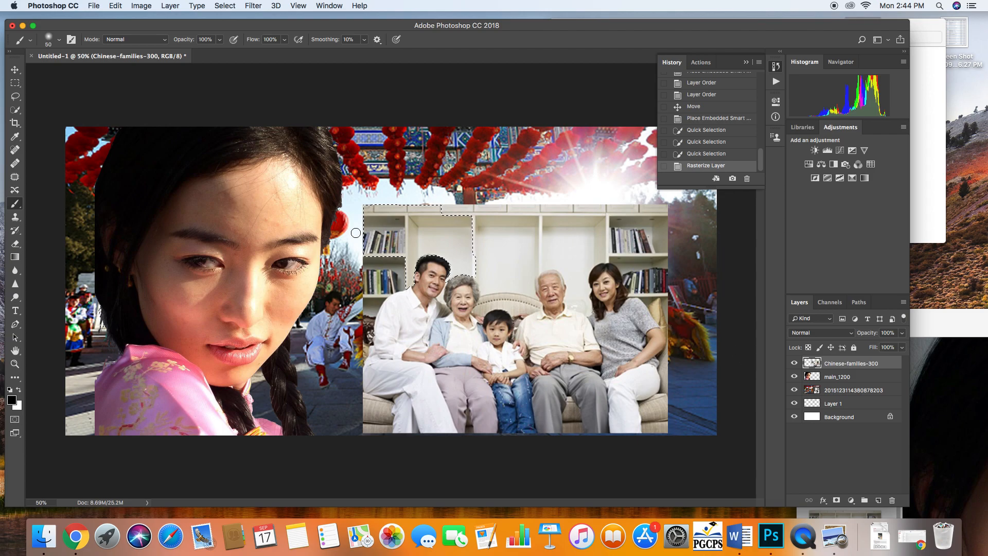
key(Delete)
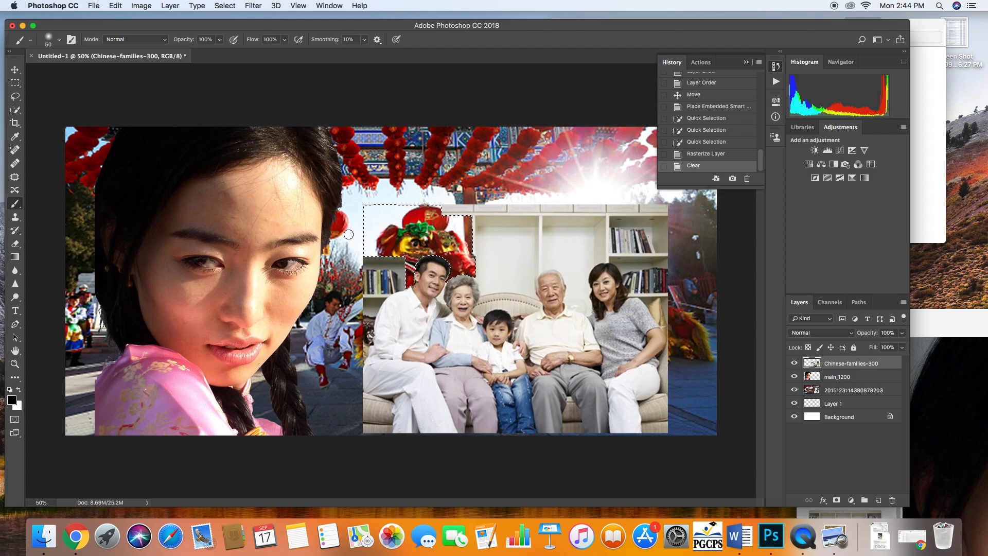
key(super+d)
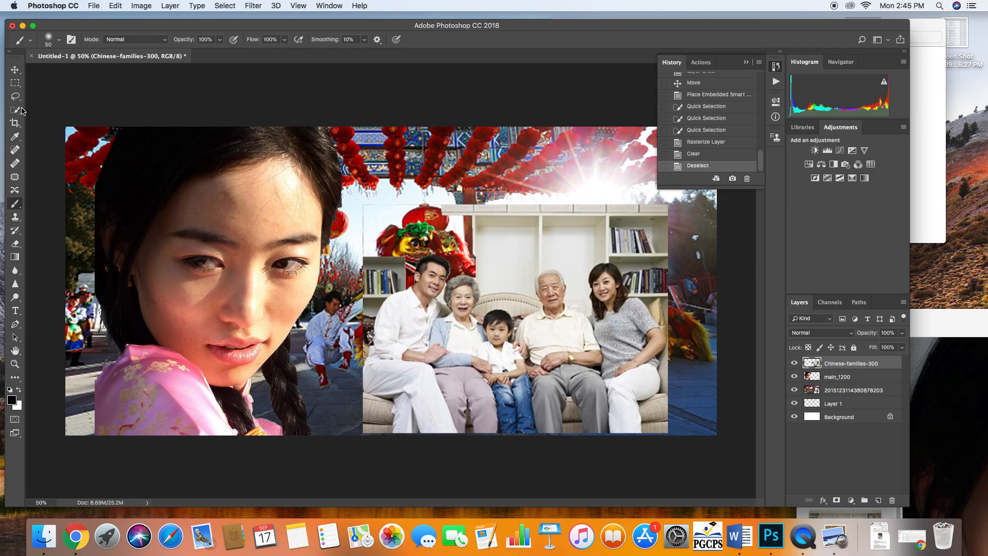
Step: Select and delete patches of the books and shelf to the left of the young man with the Magic Wand
click(16, 110)
drag(19, 112, 62, 122)
click(402, 286)
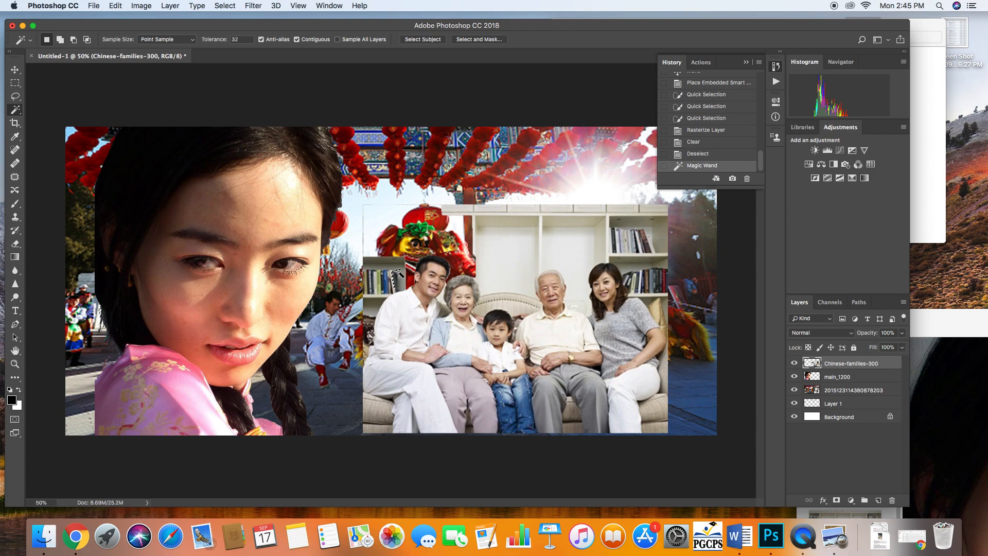
shift+click(402, 276)
key(Delete)
click(388, 284)
key(Delete)
click(370, 288)
key(Delete)
click(369, 302)
key(Delete)
click(369, 325)
key(Delete)
click(372, 313)
key(Delete)
Step: Try removing the white shelf panels behind the family with the Magic Wand, undo the deletion and clear the selections
click(500, 264)
key(Delete)
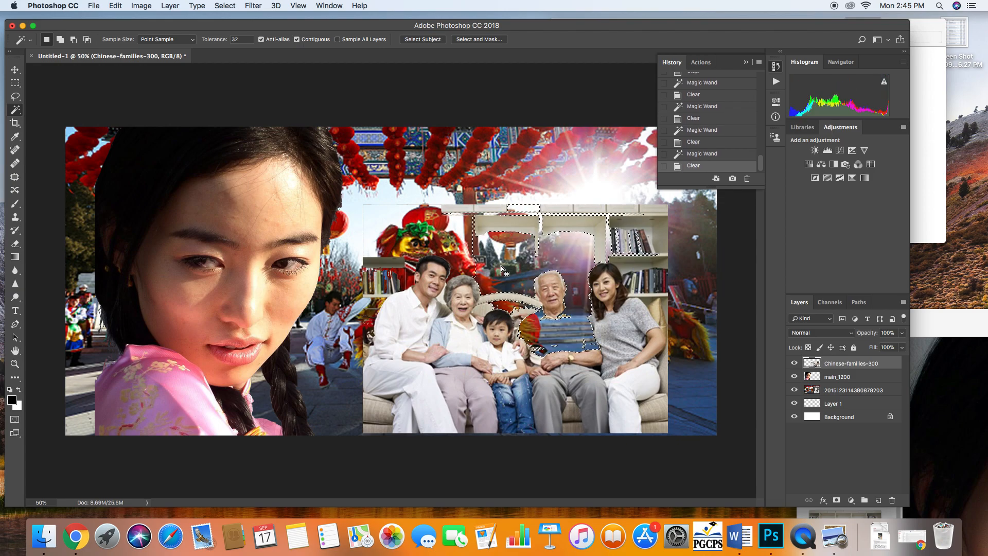
key(super+z)
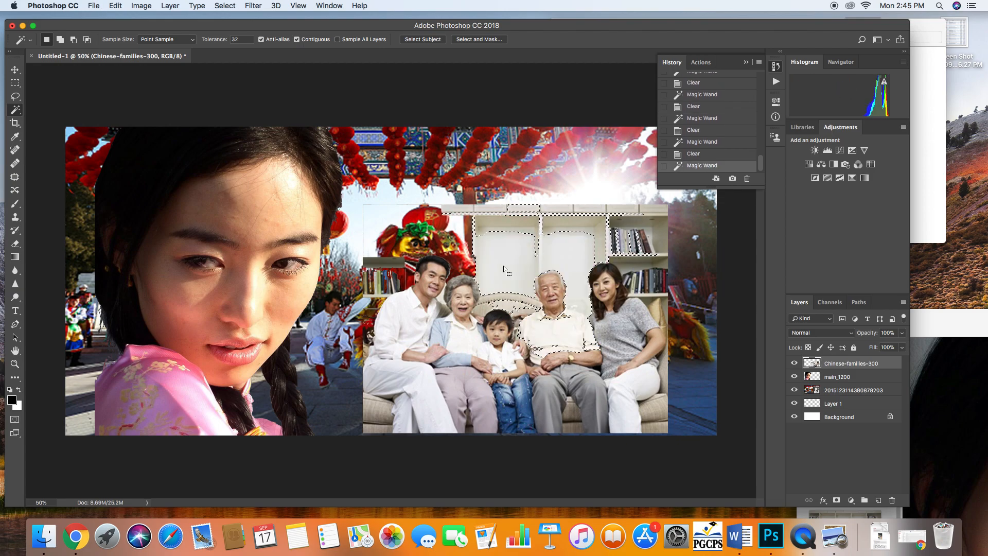
key(super+d)
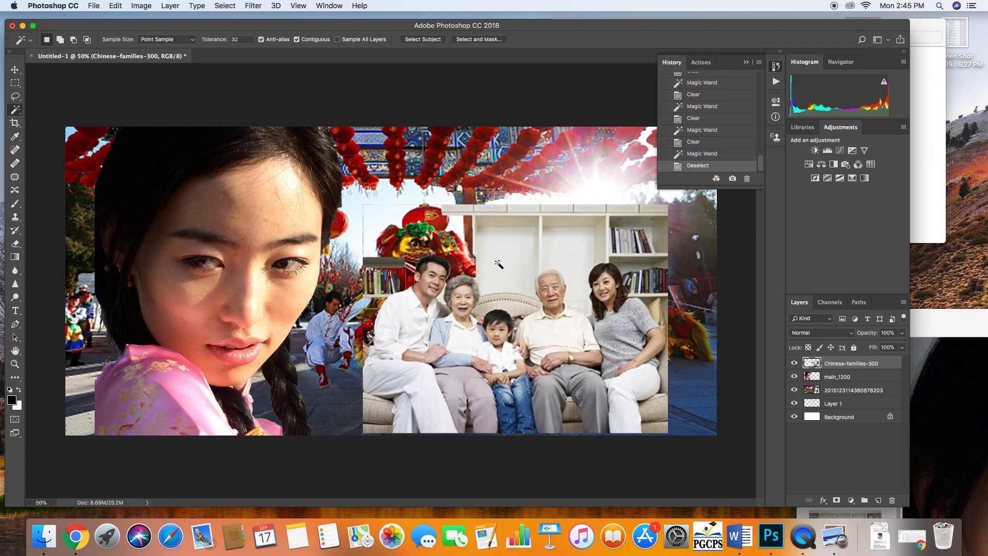
click(576, 227)
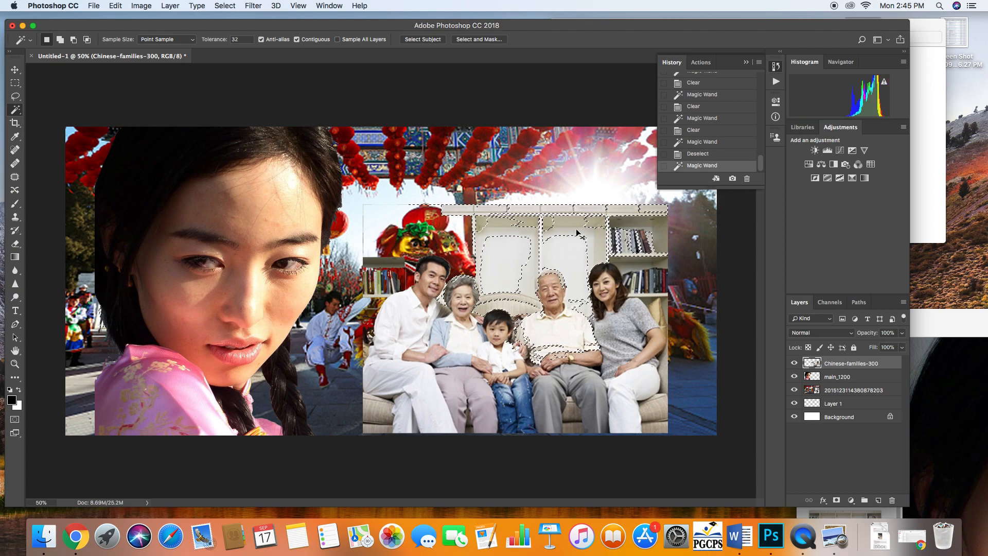
key(super+d)
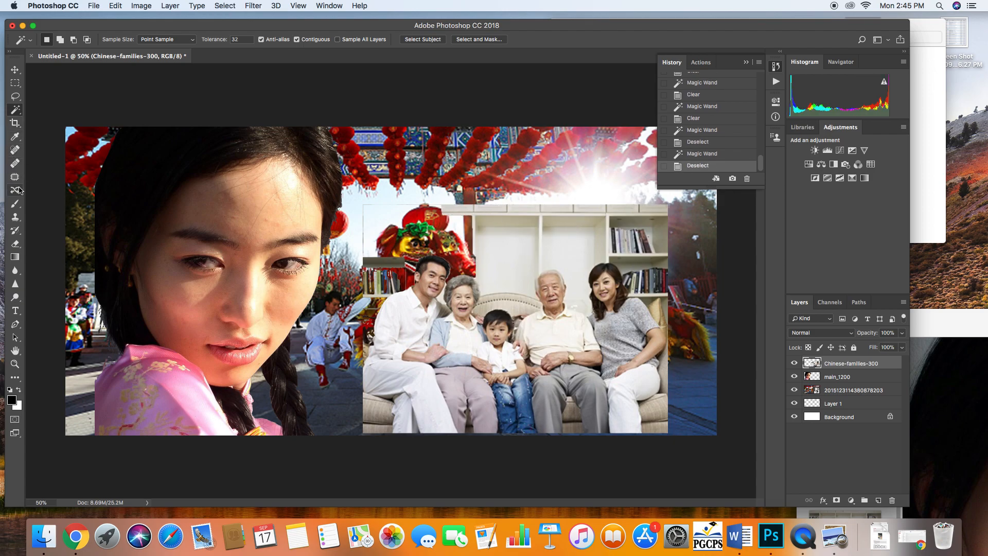
Step: Erase the shelf's top strip and the leftover books and edges left of the young man with the Eraser
click(16, 203)
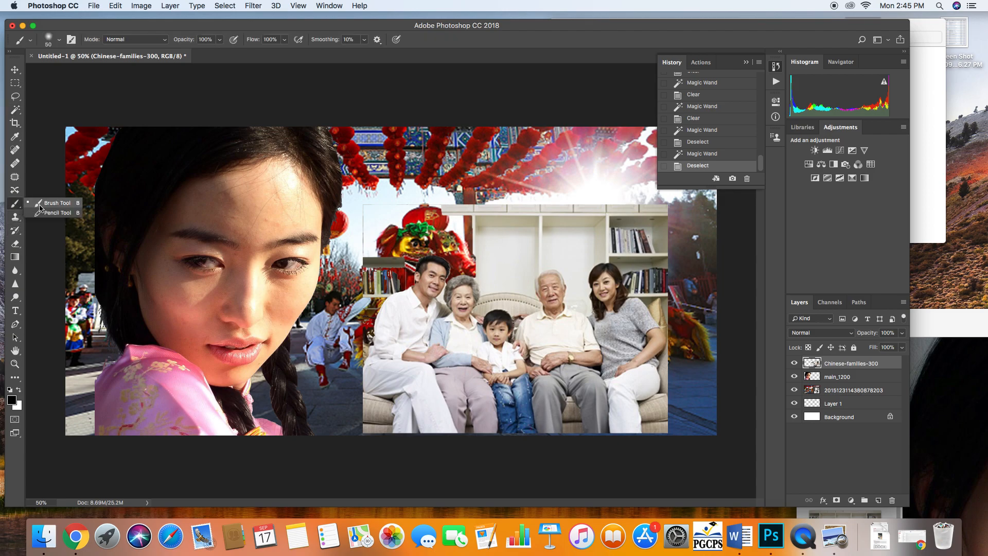
click(16, 242)
mouse_move(479, 219)
mouse_down()
mouse_move(569, 209)
mouse_move(356, 216)
mouse_move(540, 202)
mouse_move(368, 217)
mouse_move(365, 238)
mouse_move(398, 263)
mouse_move(401, 280)
mouse_move(379, 286)
mouse_move(377, 271)
mouse_move(357, 264)
mouse_move(371, 298)
mouse_move(383, 287)
mouse_move(358, 359)
mouse_up()
Step: Shrink the Eraser to 9 px and erase the small background remnants between the young man and the elderly woman
key(bracketleft)
key(bracketleft)
key(bracketleft)
key(bracketleft)
key(bracketleft)
key(bracketleft)
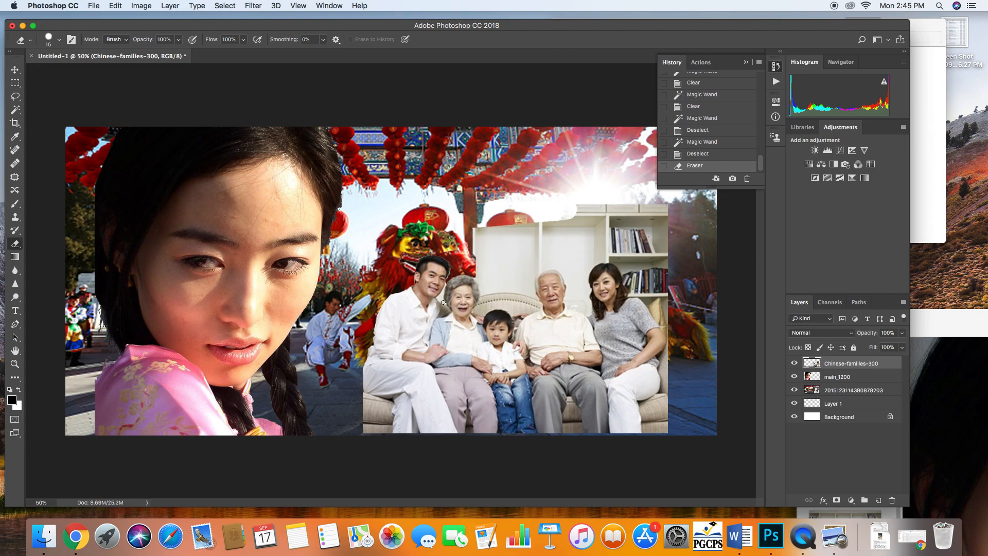
key(bracketleft)
click(440, 296)
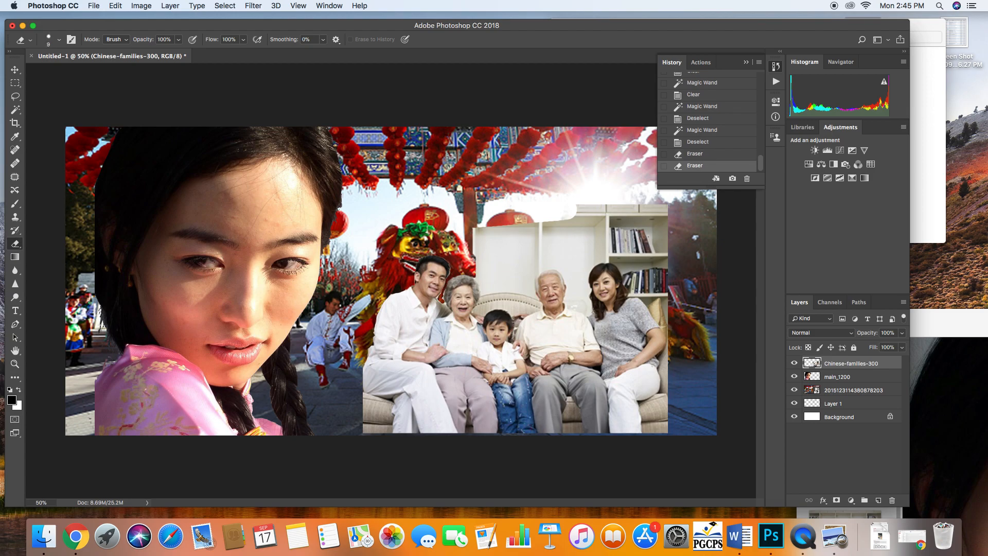
click(442, 300)
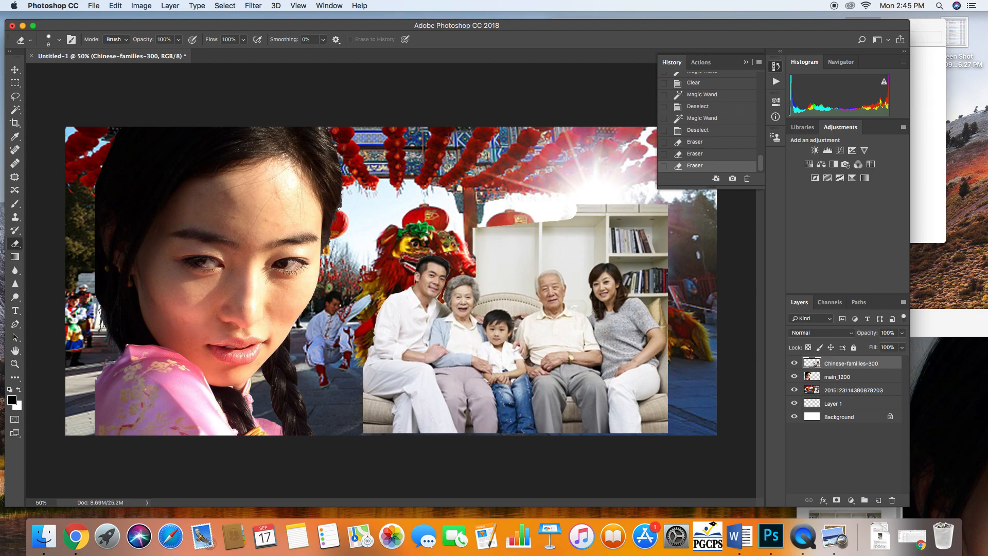
click(442, 300)
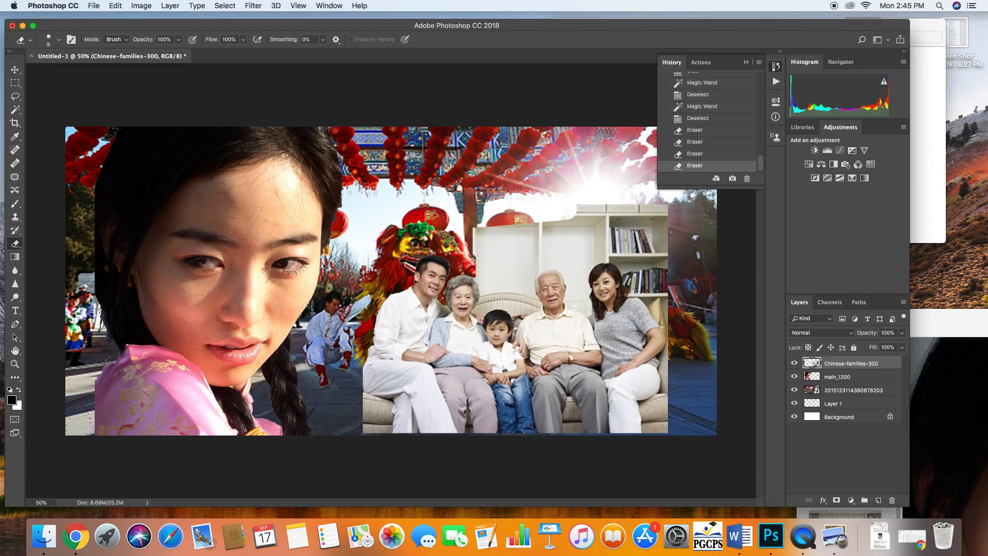
key(])
click(443, 301)
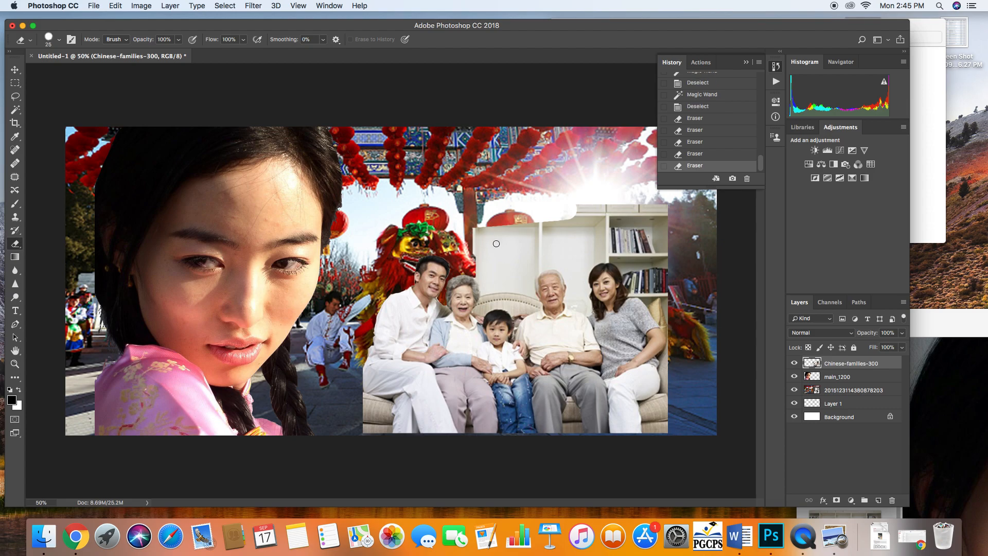
Step: Erase the large white shelf panels and bookshelf above and behind the family with an enlarged Eraser
key(bracketright)
key(bracketright)
key(bracketright)
mouse_move(470, 230)
mouse_down()
mouse_move(638, 212)
mouse_move(563, 208)
mouse_move(677, 210)
mouse_move(624, 230)
mouse_move(683, 254)
mouse_move(649, 245)
mouse_move(674, 333)
mouse_move(619, 240)
mouse_move(470, 241)
mouse_move(487, 265)
mouse_move(553, 248)
mouse_move(630, 241)
mouse_up()
mouse_move(508, 255)
mouse_down()
mouse_move(484, 258)
mouse_move(617, 252)
mouse_move(506, 275)
mouse_up()
Step: Erase the remaining sofa back and background around the elderly man, the boy and the young woman, starting with a 30 px Eraser
key(bracketleft)
key(bracketleft)
key(bracketleft)
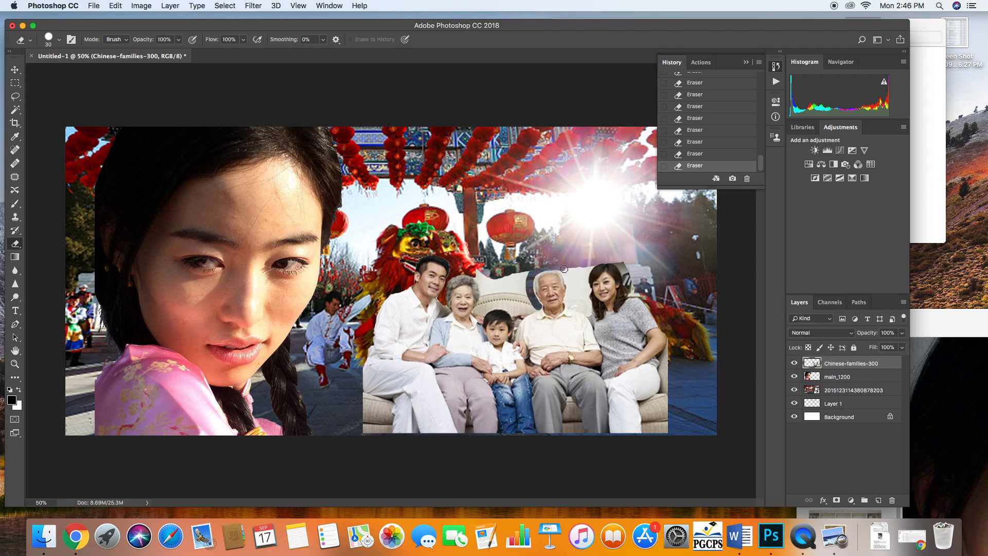
mouse_move(570, 283)
mouse_down()
mouse_move(567, 300)
mouse_move(587, 312)
mouse_up()
mouse_move(579, 265)
mouse_down()
mouse_move(577, 309)
mouse_move(581, 270)
mouse_move(574, 298)
mouse_move(647, 265)
mouse_move(627, 258)
mouse_move(639, 288)
mouse_move(610, 256)
mouse_up()
mouse_move(509, 271)
mouse_down()
mouse_move(523, 308)
mouse_move(534, 309)
mouse_move(501, 304)
mouse_move(503, 280)
mouse_move(507, 302)
mouse_move(480, 273)
mouse_move(483, 309)
mouse_move(514, 311)
mouse_up()
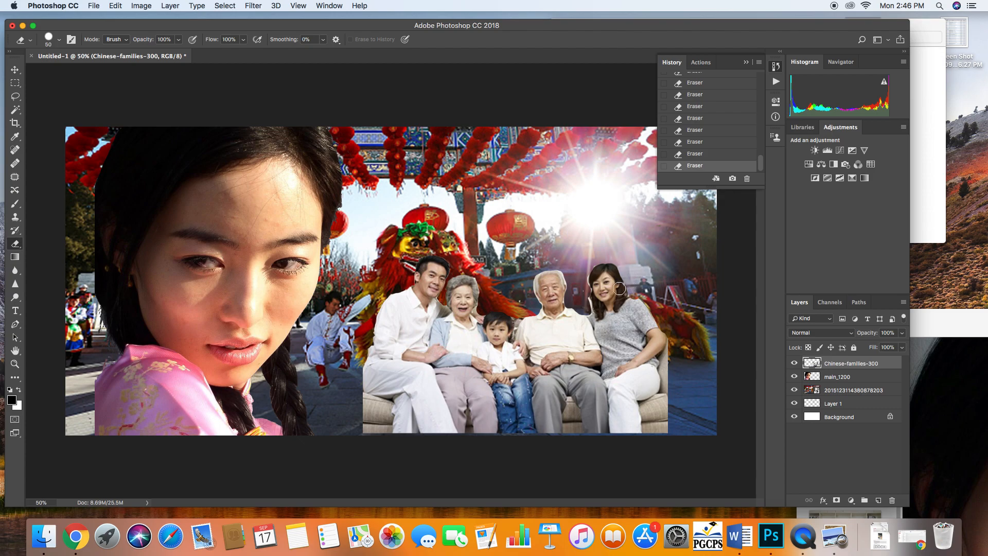
Step: Move the family cutout to the canvas's lower right corner and enlarge it to about 109.7% with Free Transform
click(16, 70)
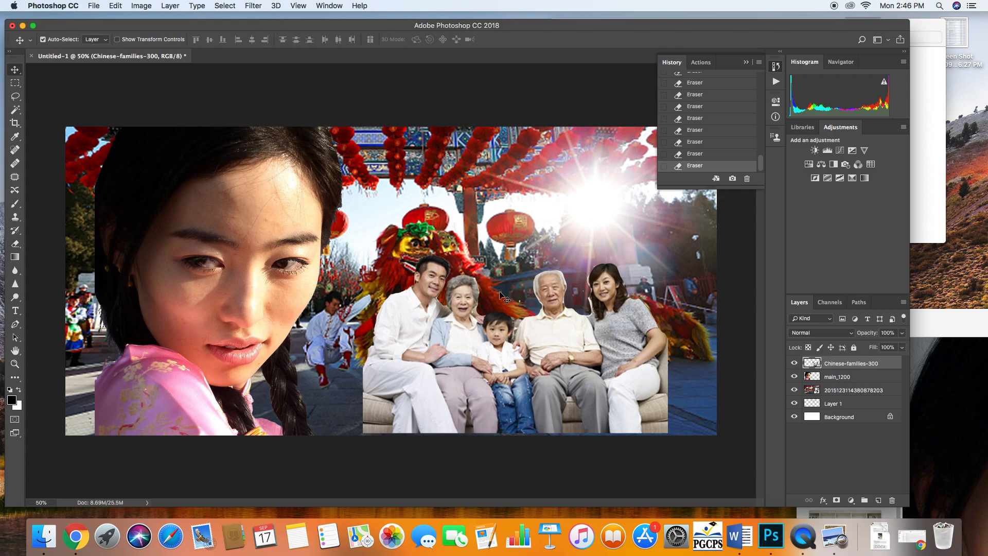
drag(450, 350, 498, 328)
key(super+t)
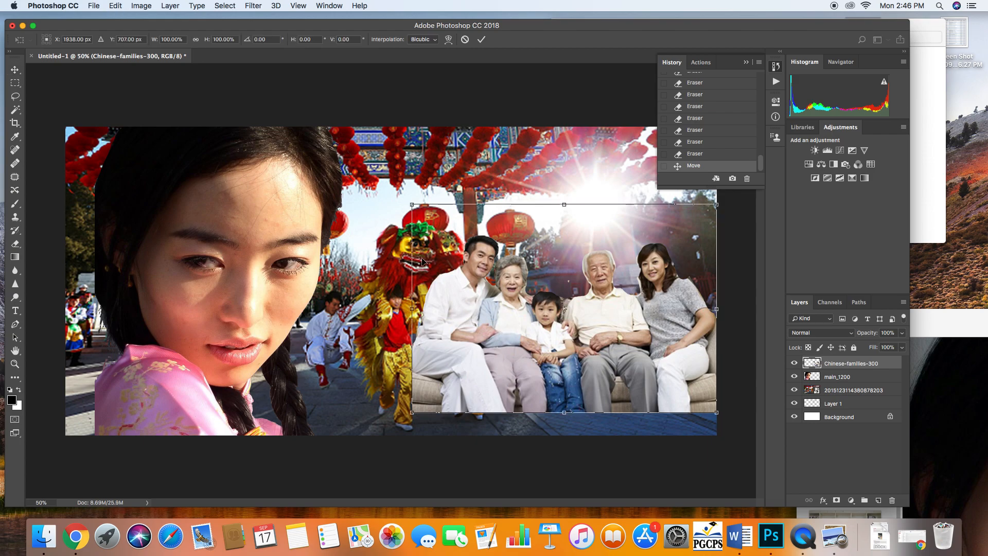
drag(412, 205, 382, 185)
drag(450, 301, 449, 332)
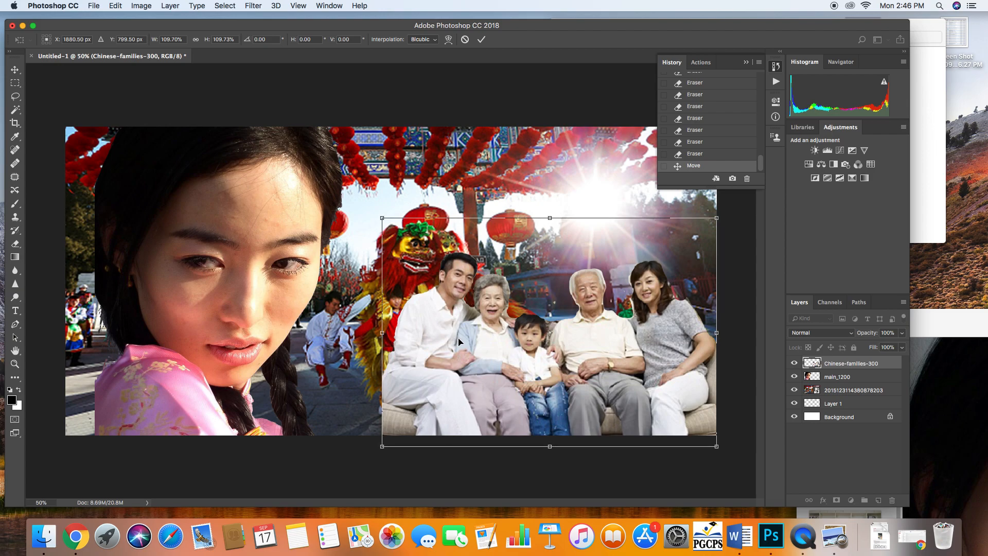
key(Return)
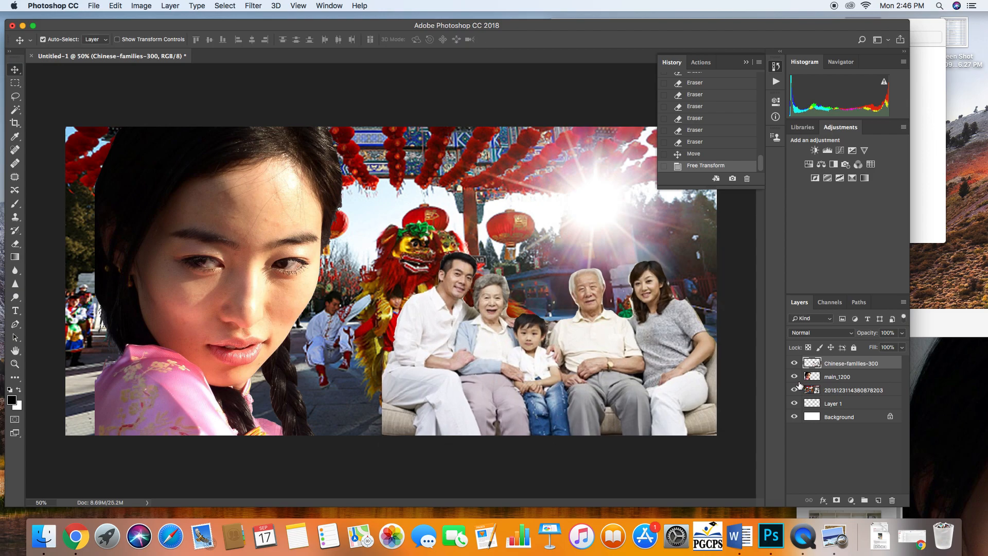
Step: Try the Color Burn, Screen, Color Dodge and Overlay blend modes on the Chinese-families-300 layer
click(846, 333)
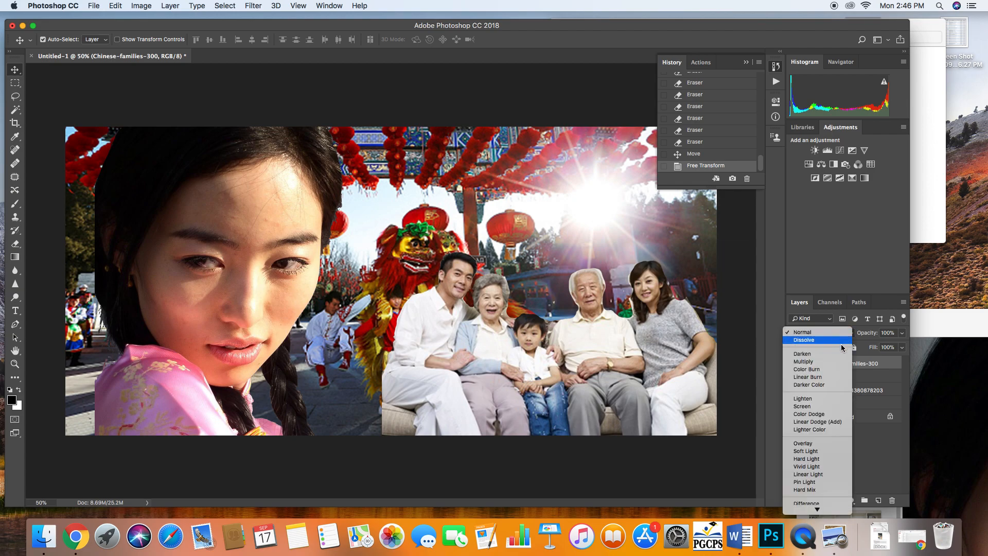
click(846, 334)
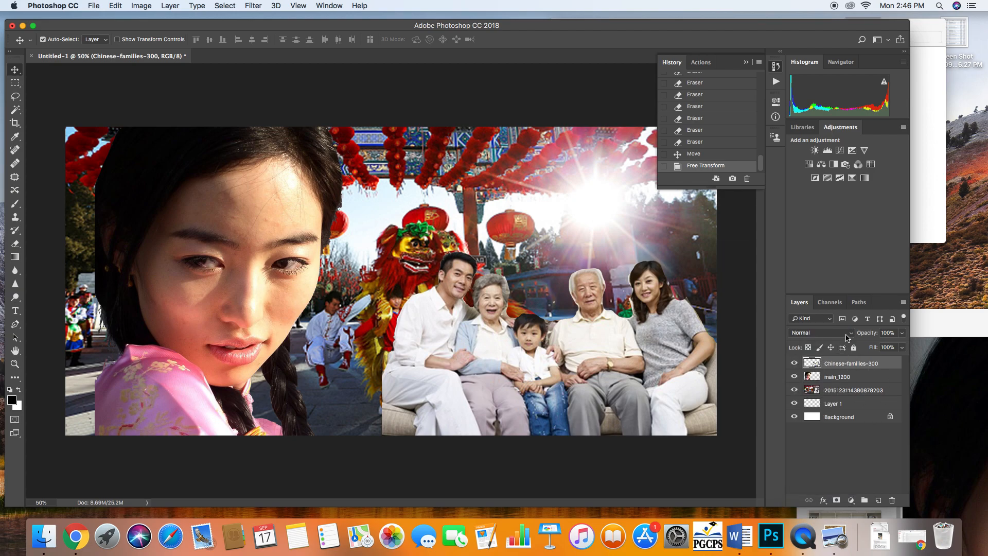
click(846, 334)
click(837, 371)
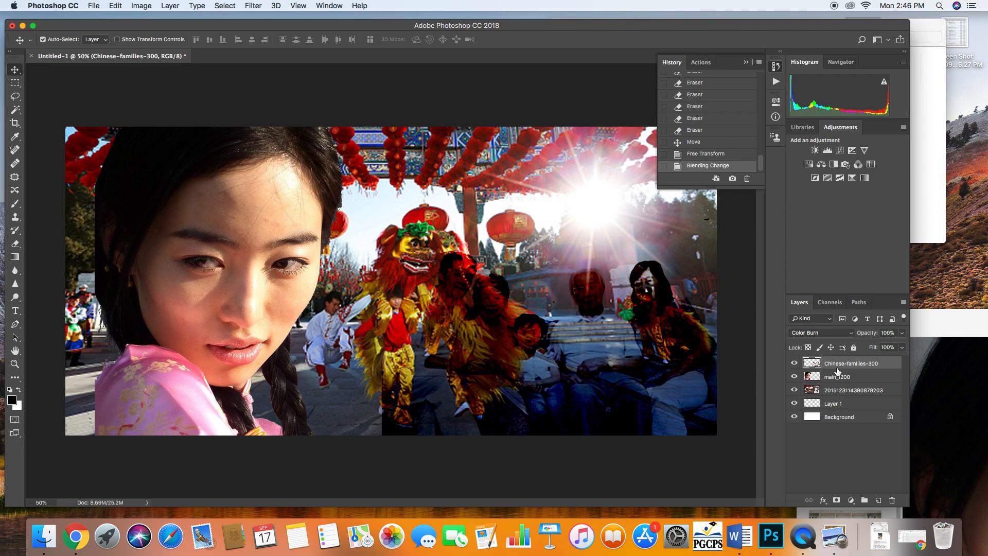
click(843, 333)
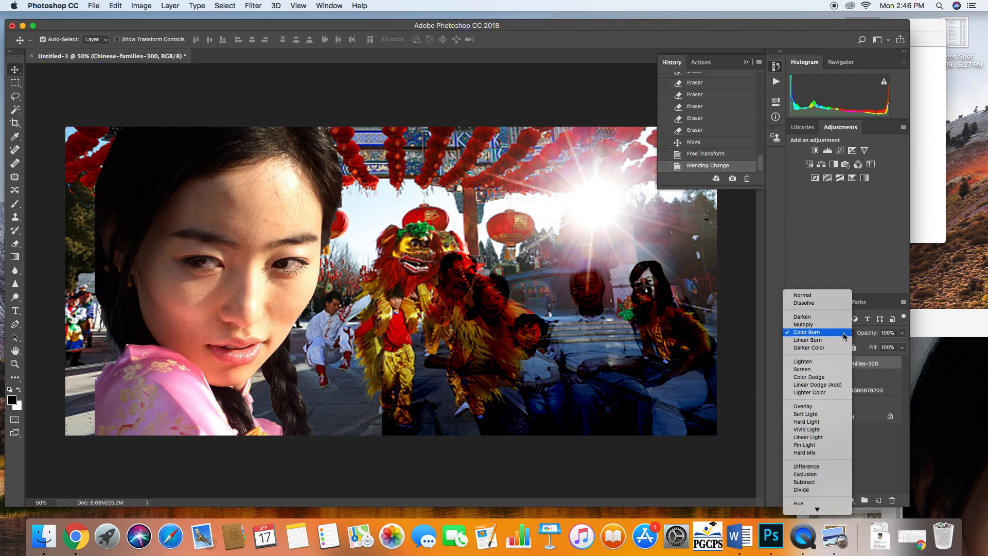
click(833, 370)
click(839, 333)
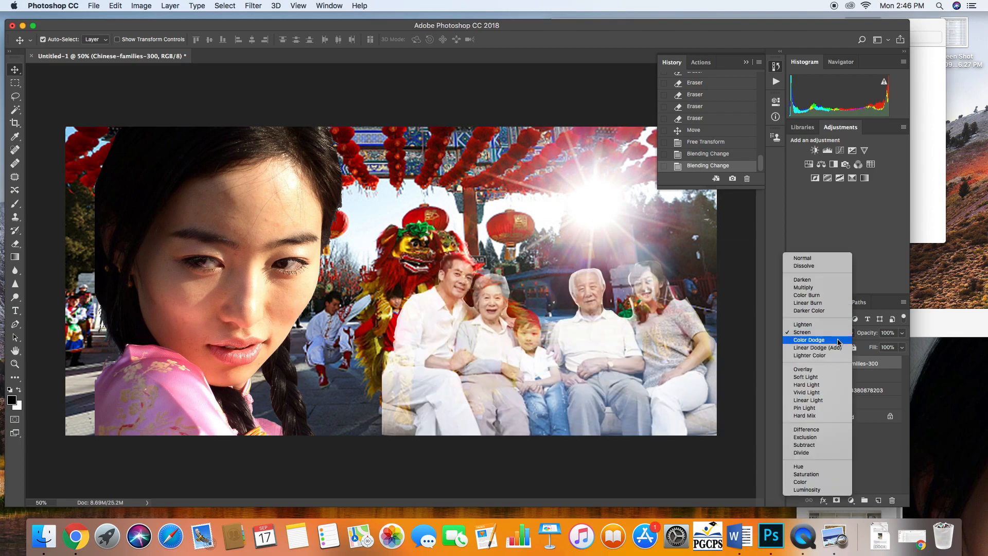
click(838, 342)
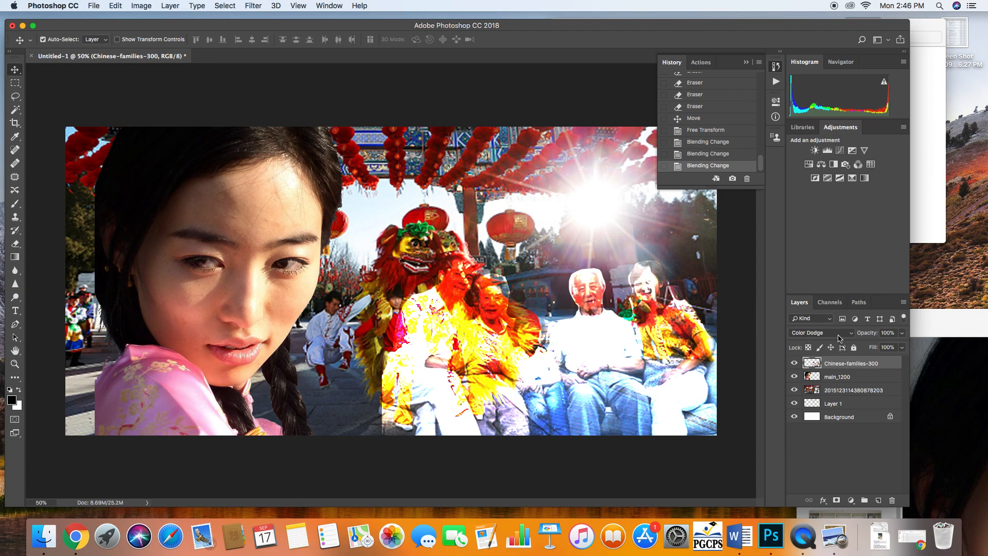
click(839, 334)
click(833, 362)
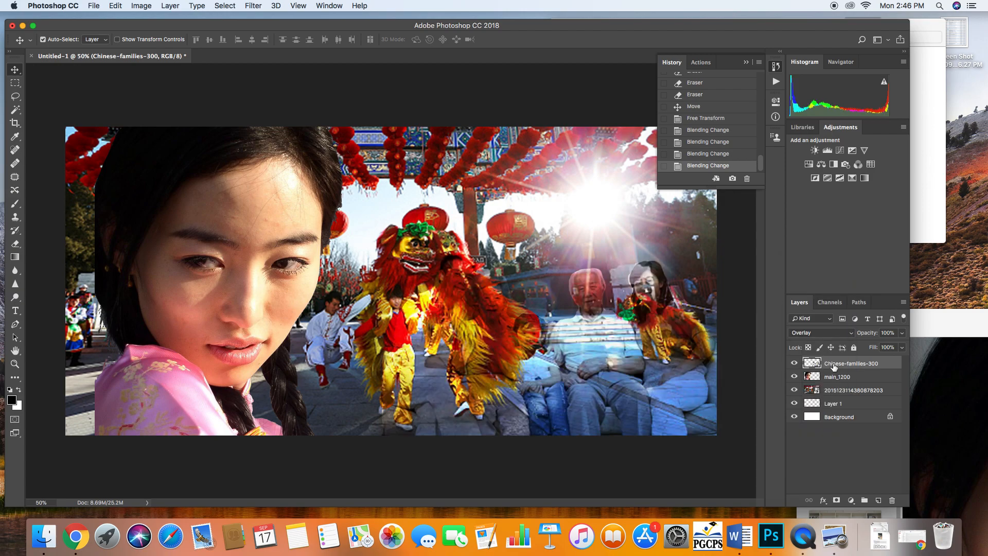
Step: Set the Chinese-families-300 layer to the Hard Light blend mode at 100% opacity and deselect the layer
click(842, 334)
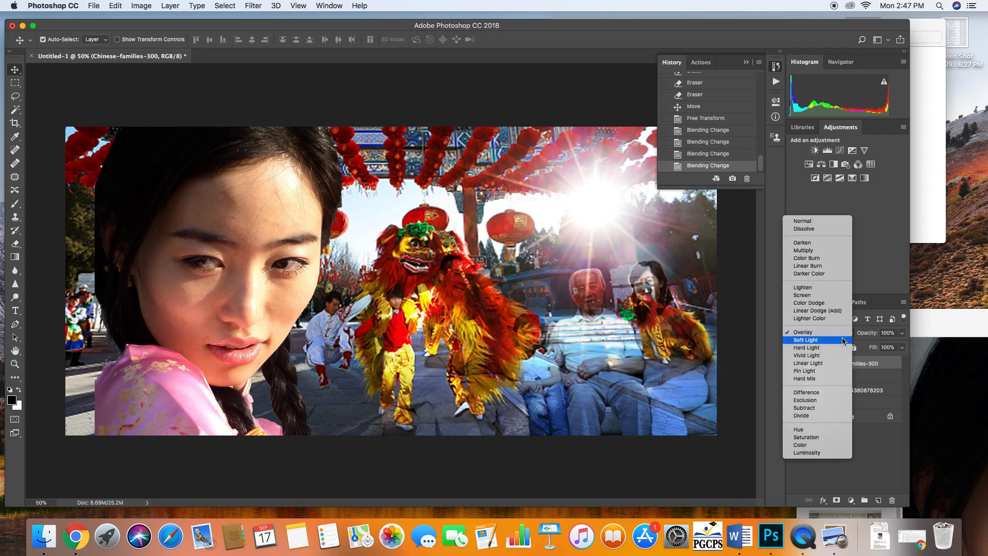
click(842, 348)
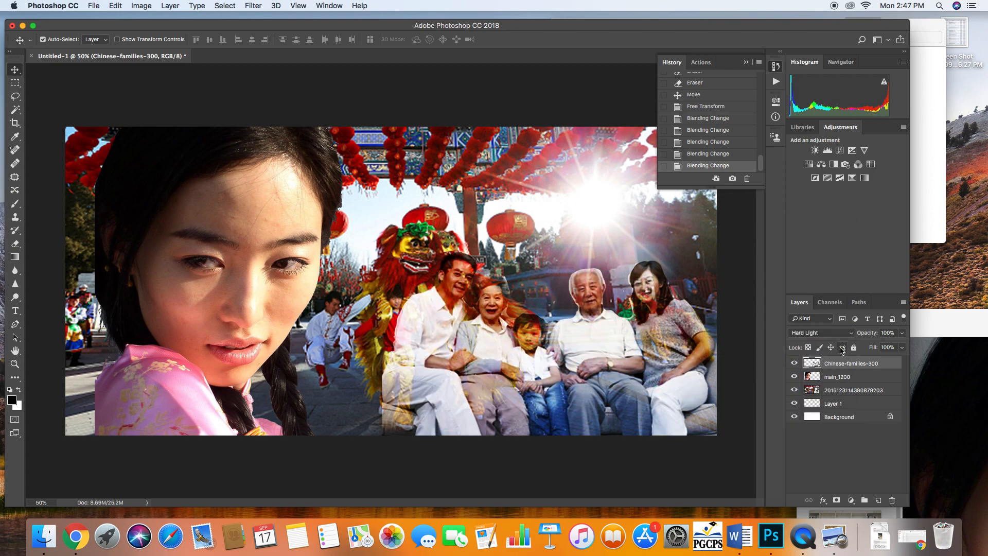
click(901, 334)
mouse_move(887, 348)
mouse_down()
mouse_move(877, 347)
mouse_move(903, 345)
mouse_move(901, 337)
mouse_up()
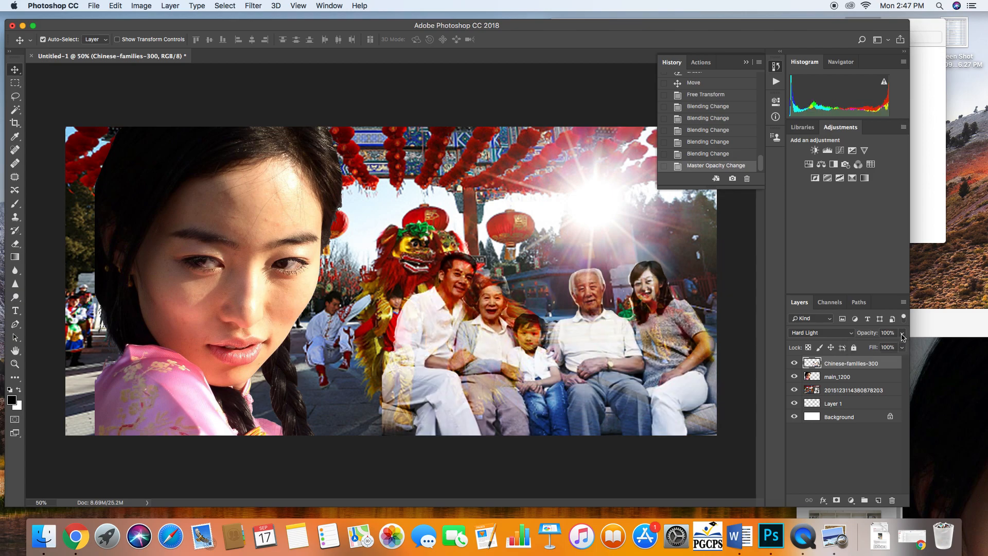
click(854, 439)
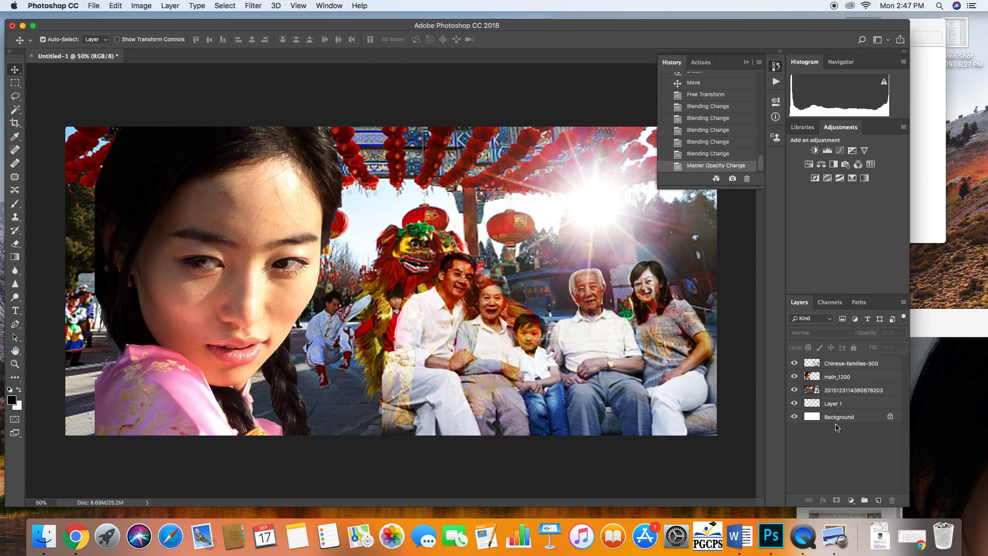